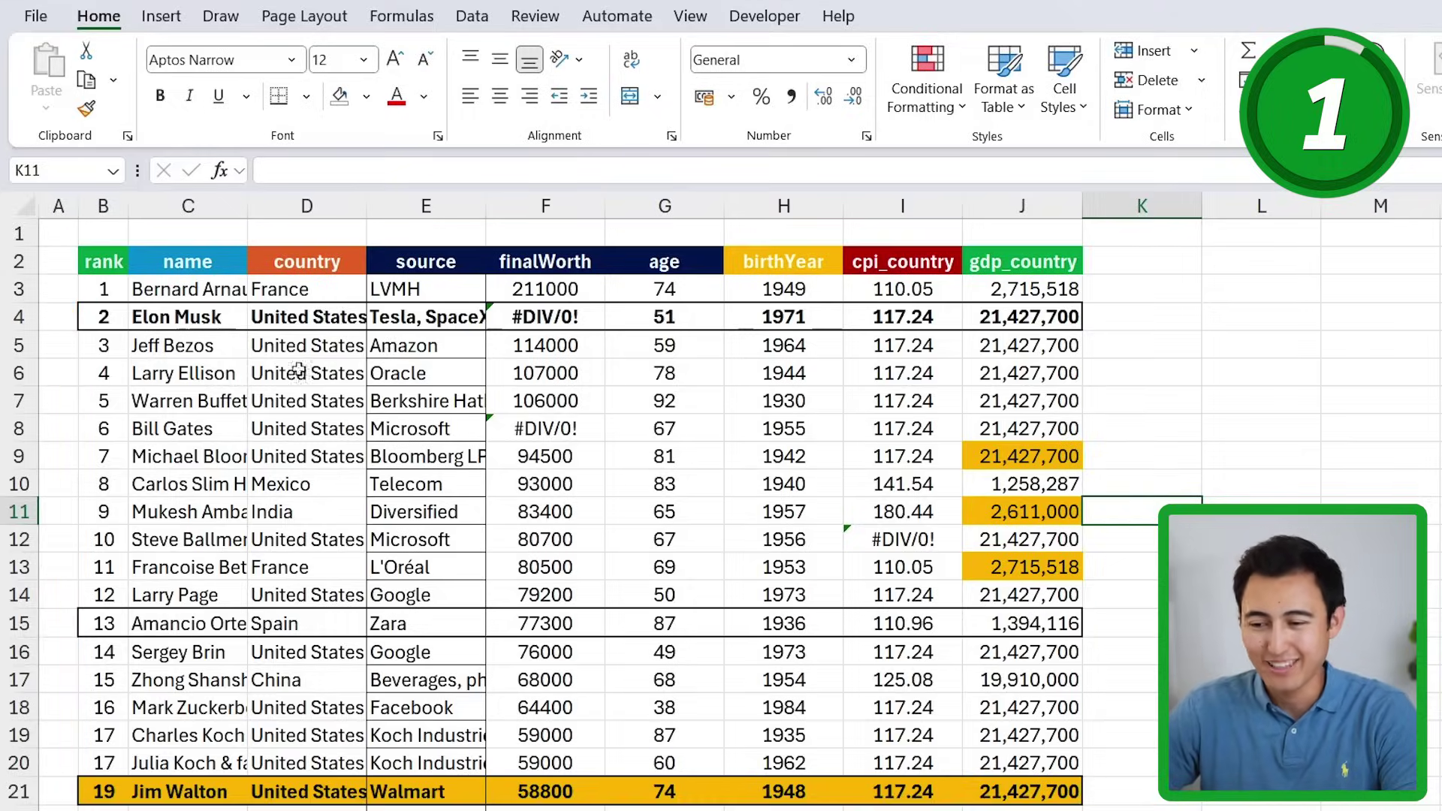
# - Select the whole billionaire table and strip all its formatting with Clear Formats
pyautogui.click(111, 260)
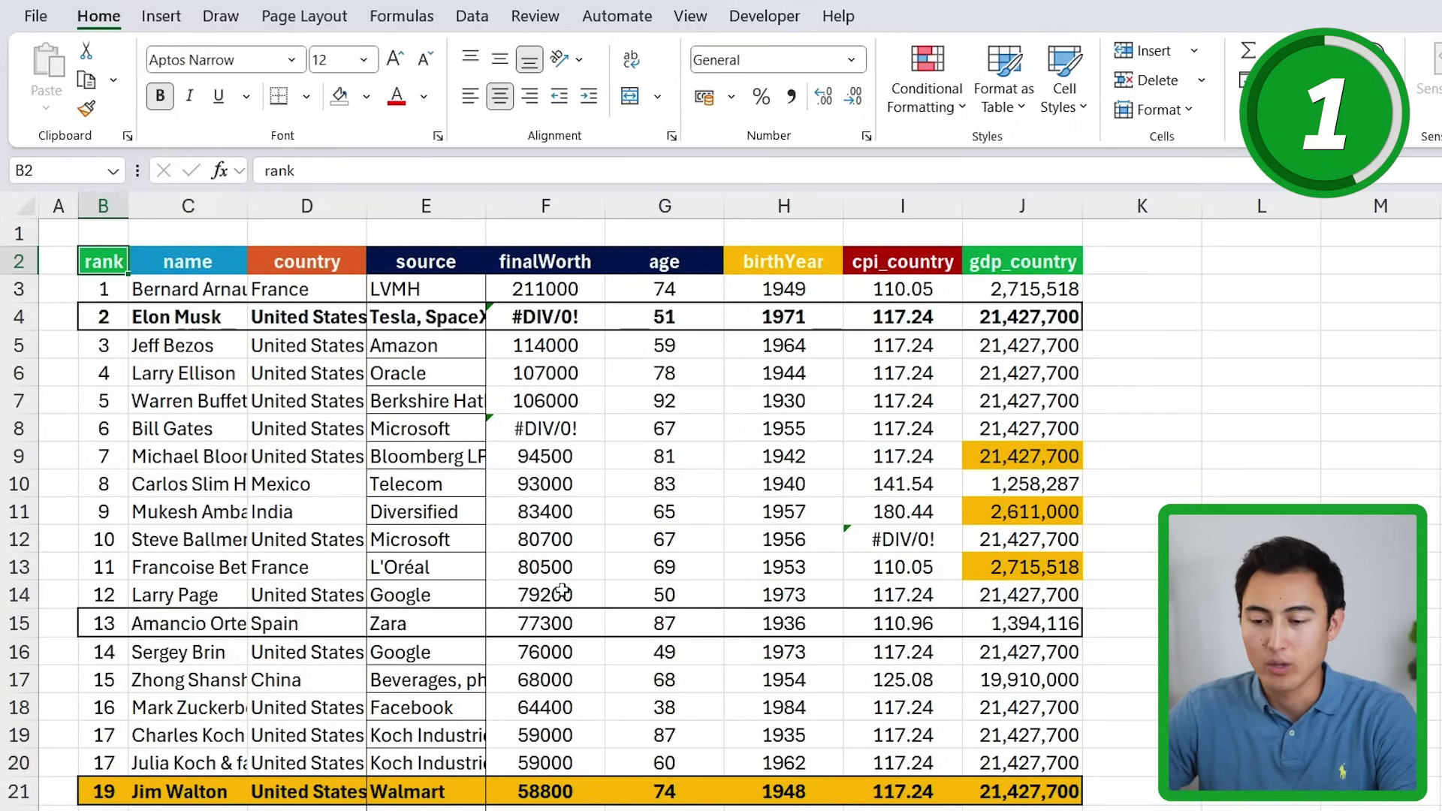
pyautogui.hotkey('ctrl', 'a')
pyautogui.scroll(-20, 563, 592)
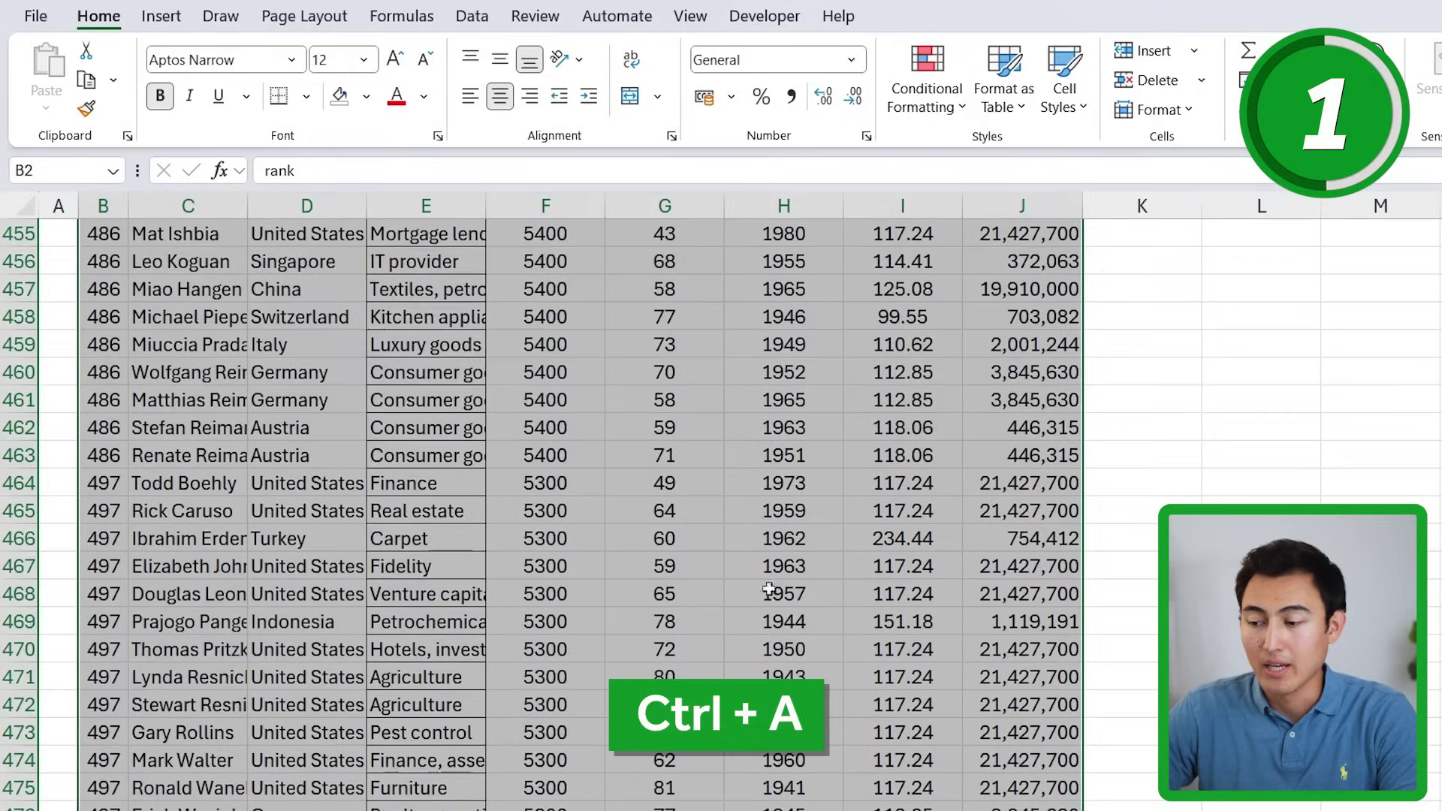
pyautogui.scroll(20, 562, 511)
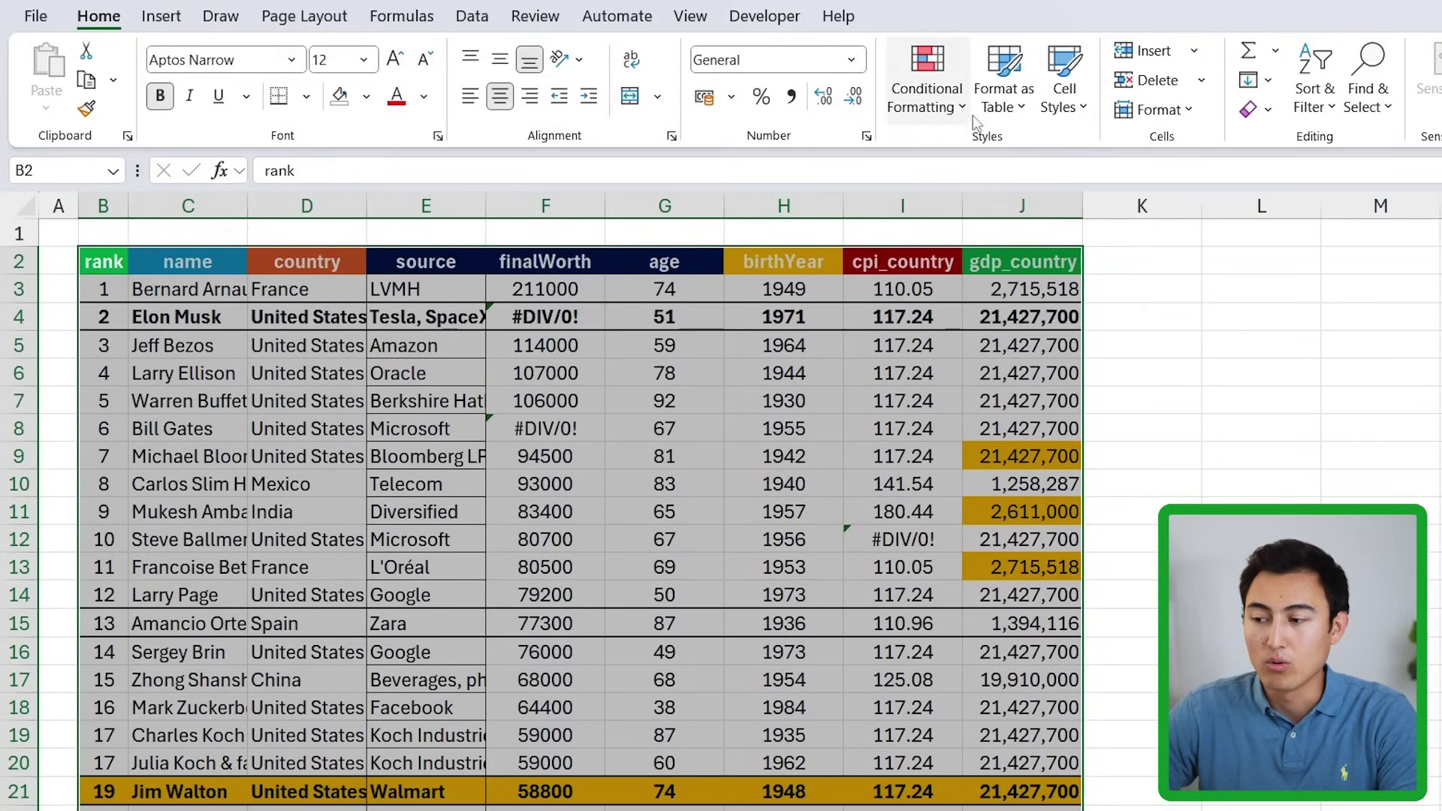
pyautogui.click(1261, 114)
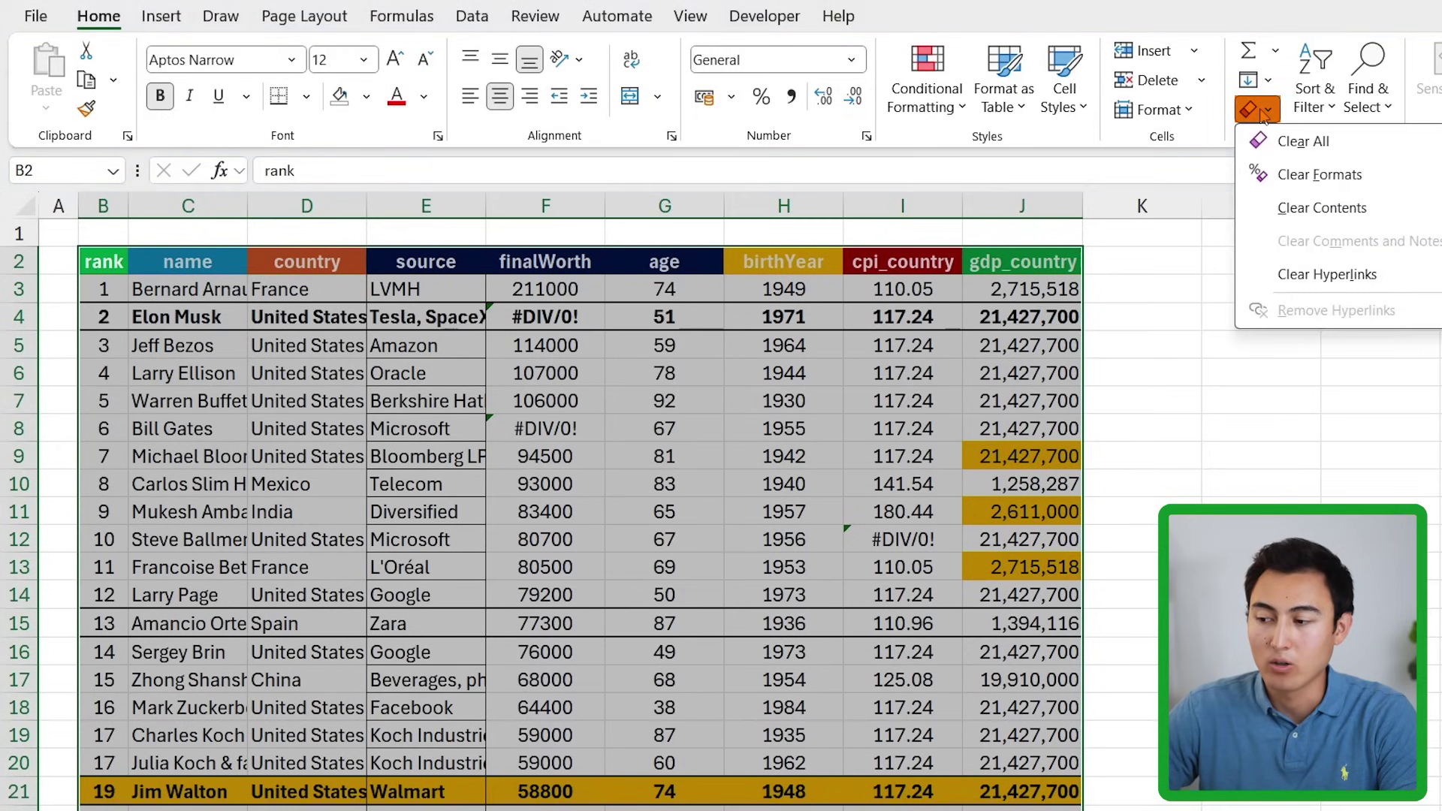
pyautogui.click(1326, 188)
pyautogui.press('Left')
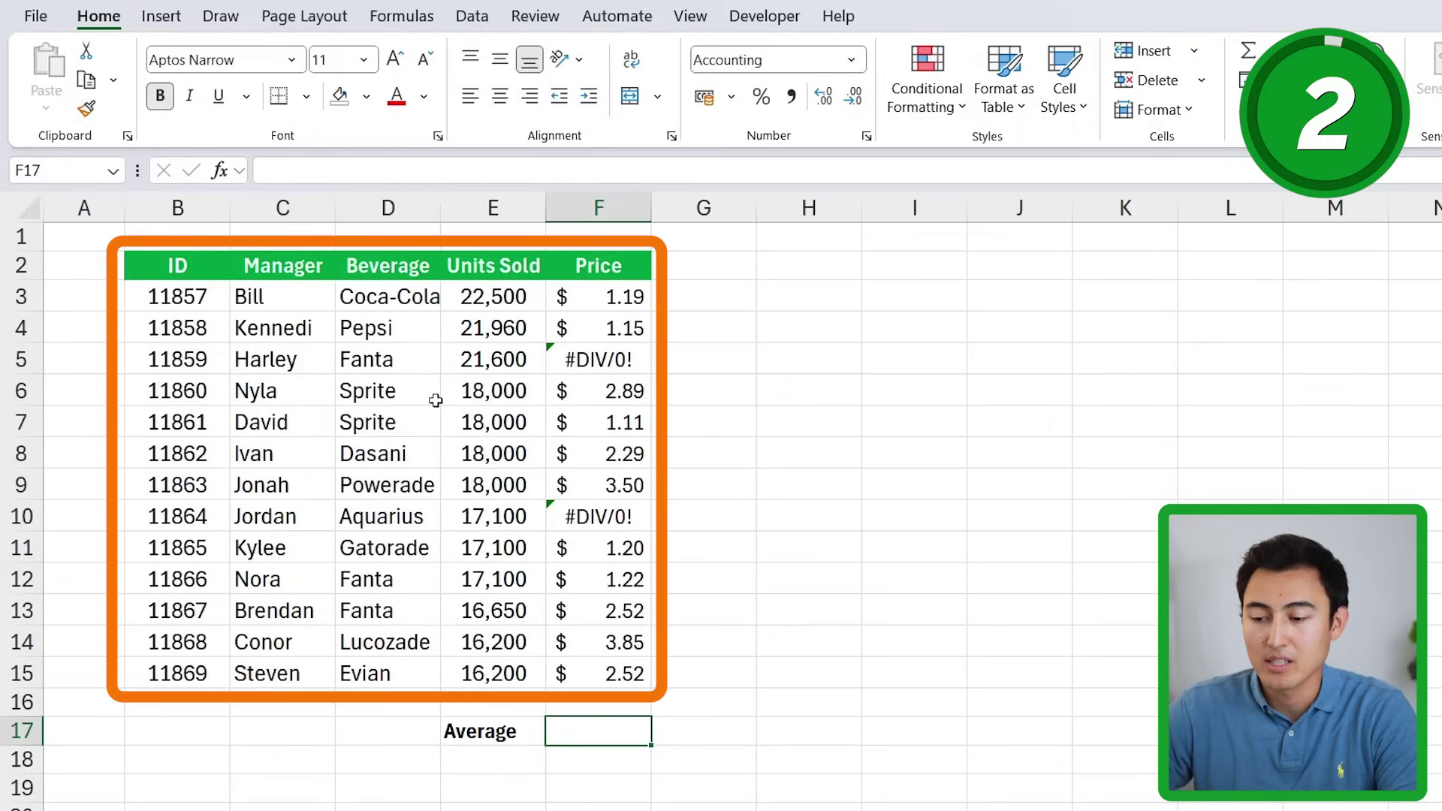
# - Enter =AVERAGE(F3:F15) in F17, see it return #DIV/0!, then clear it
pyautogui.click(567, 372)
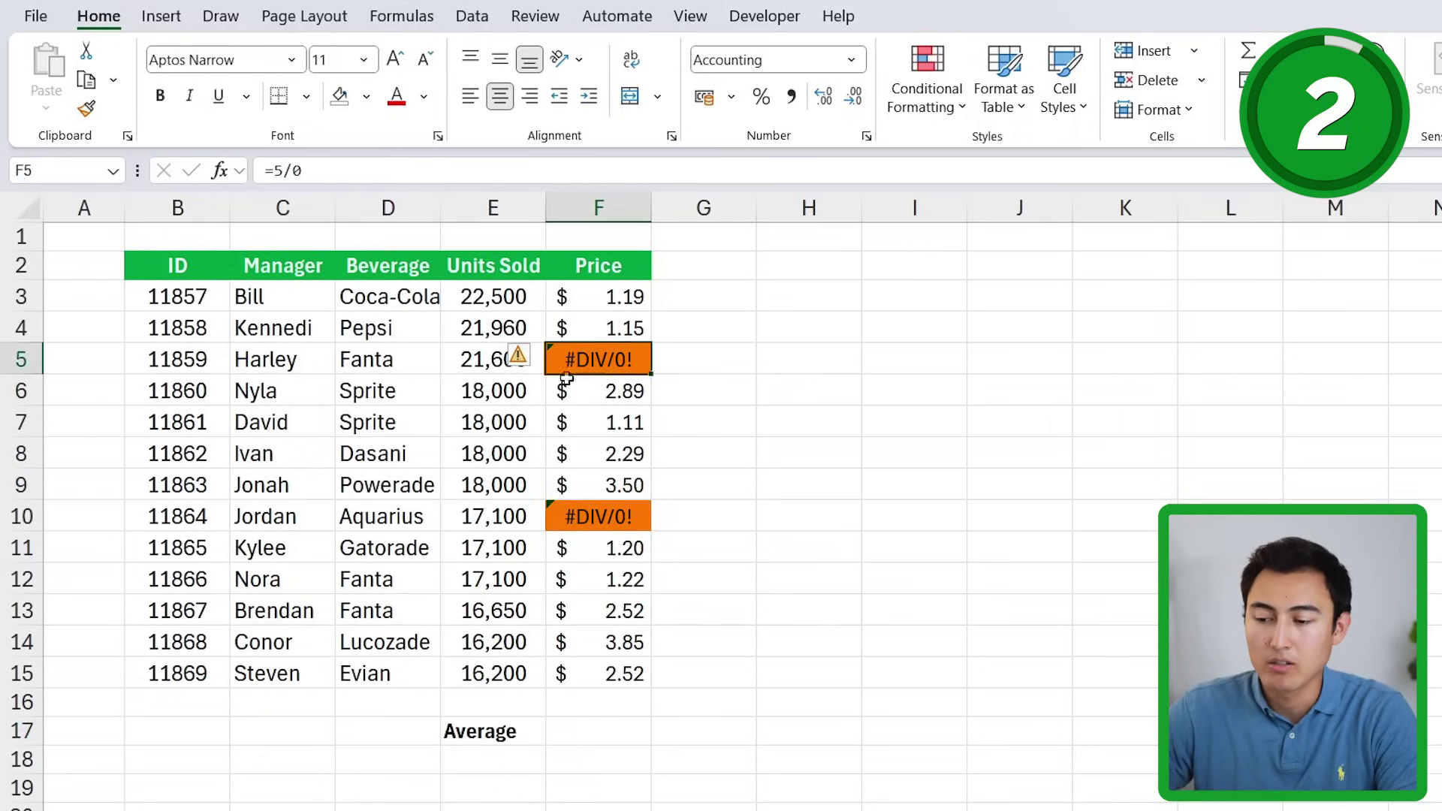
pyautogui.click(582, 737)
pyautogui.write('=ave')
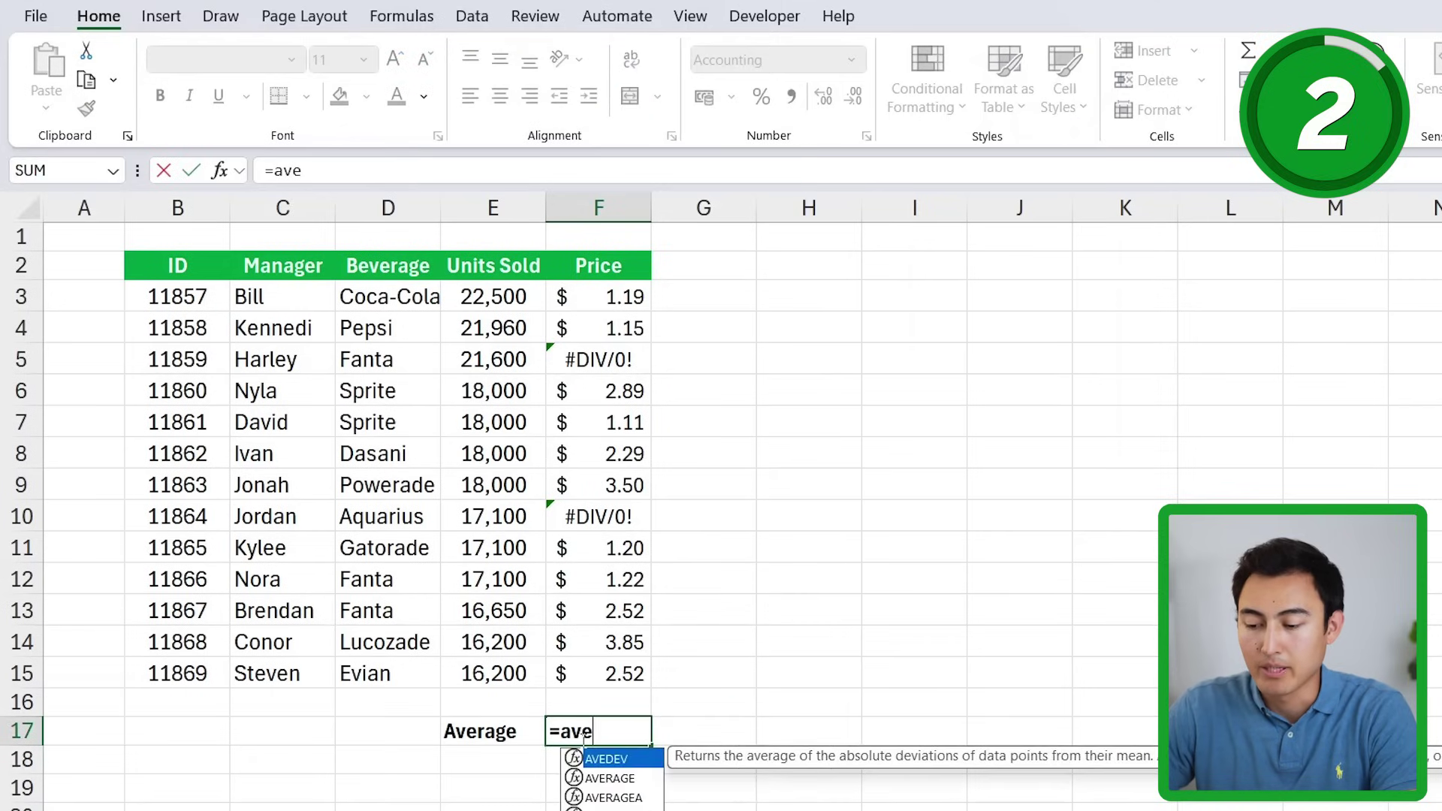
pyautogui.press('Down')
pyautogui.press('Tab')
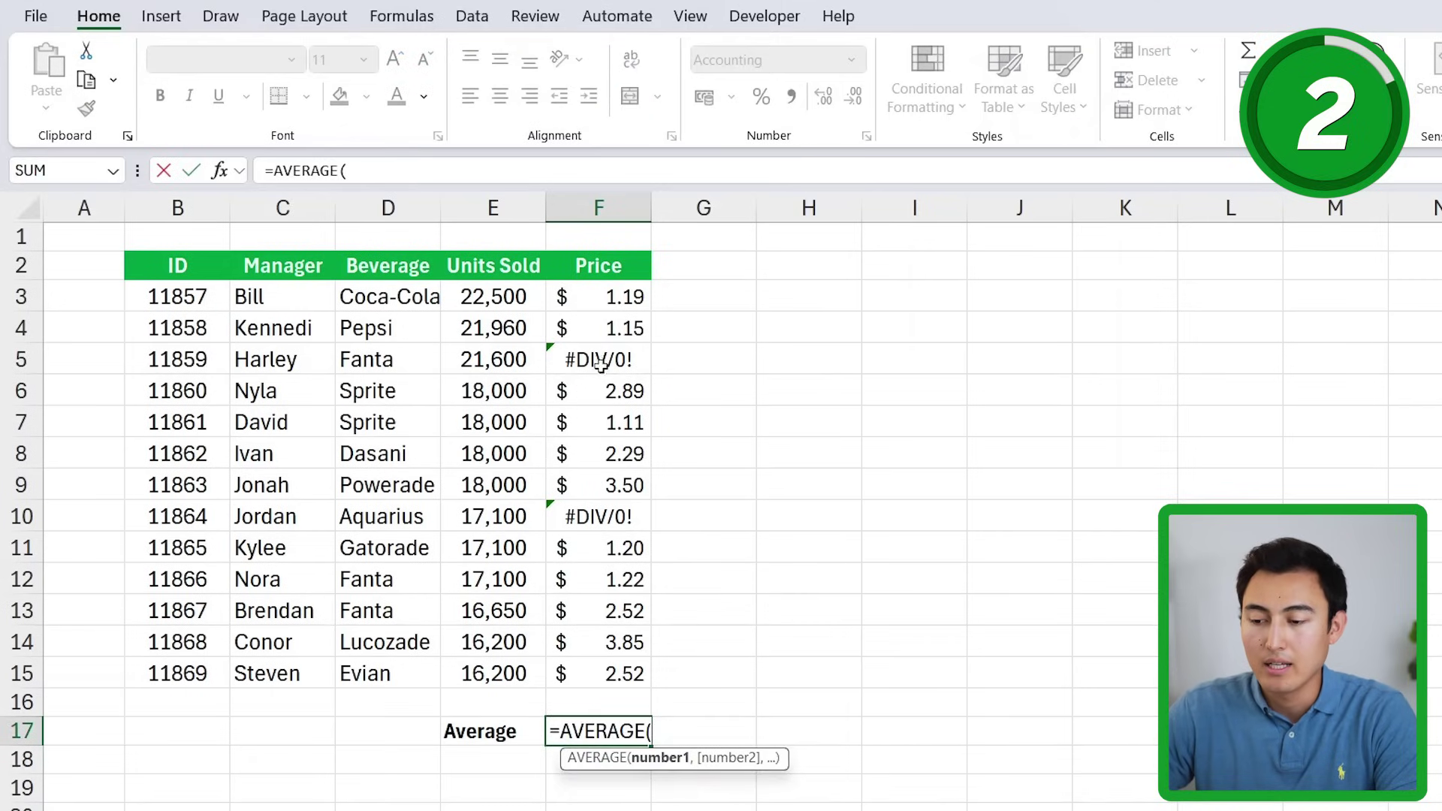
pyautogui.moveTo(615, 296); pyautogui.dragTo(617, 682)
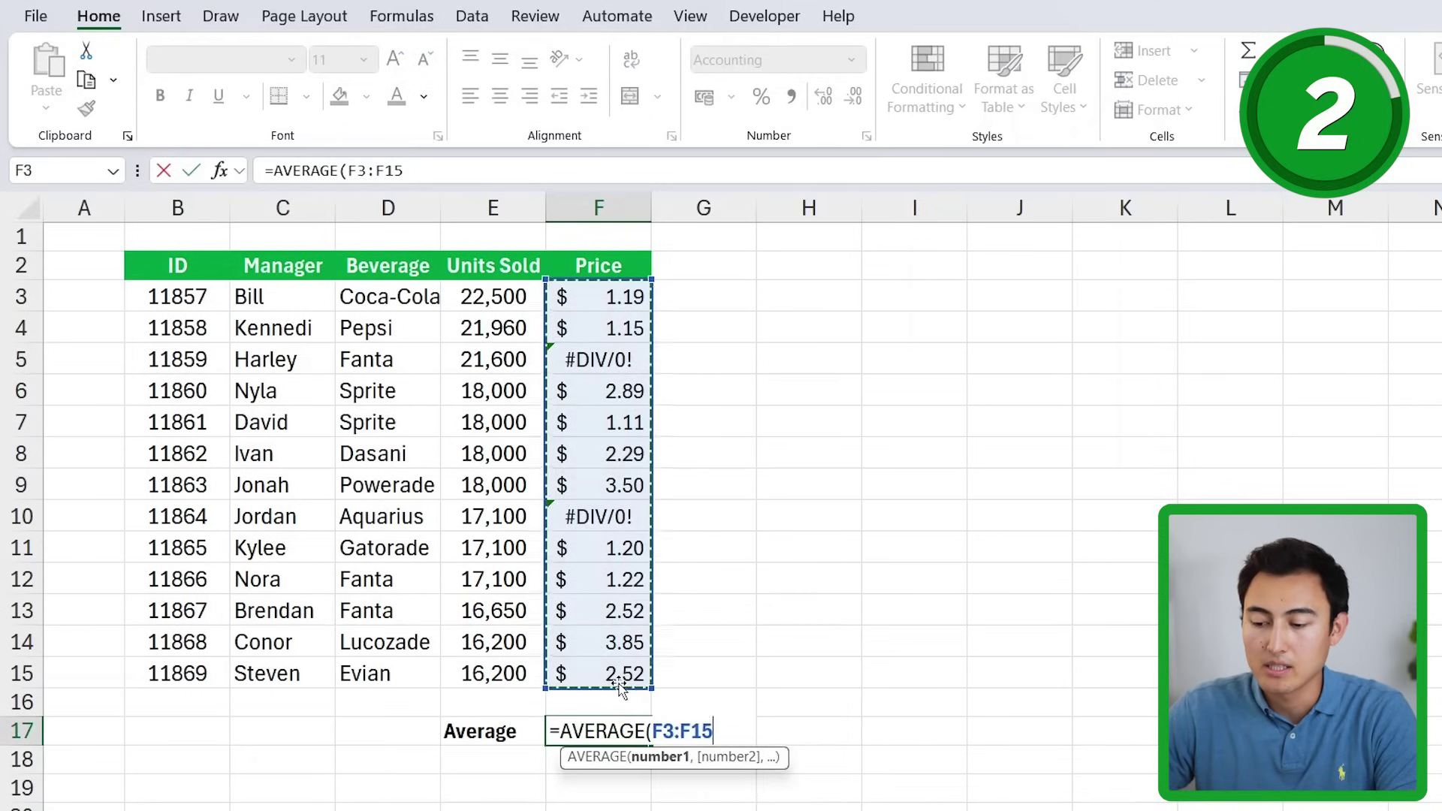
pyautogui.press('Return')
pyautogui.press('Up')
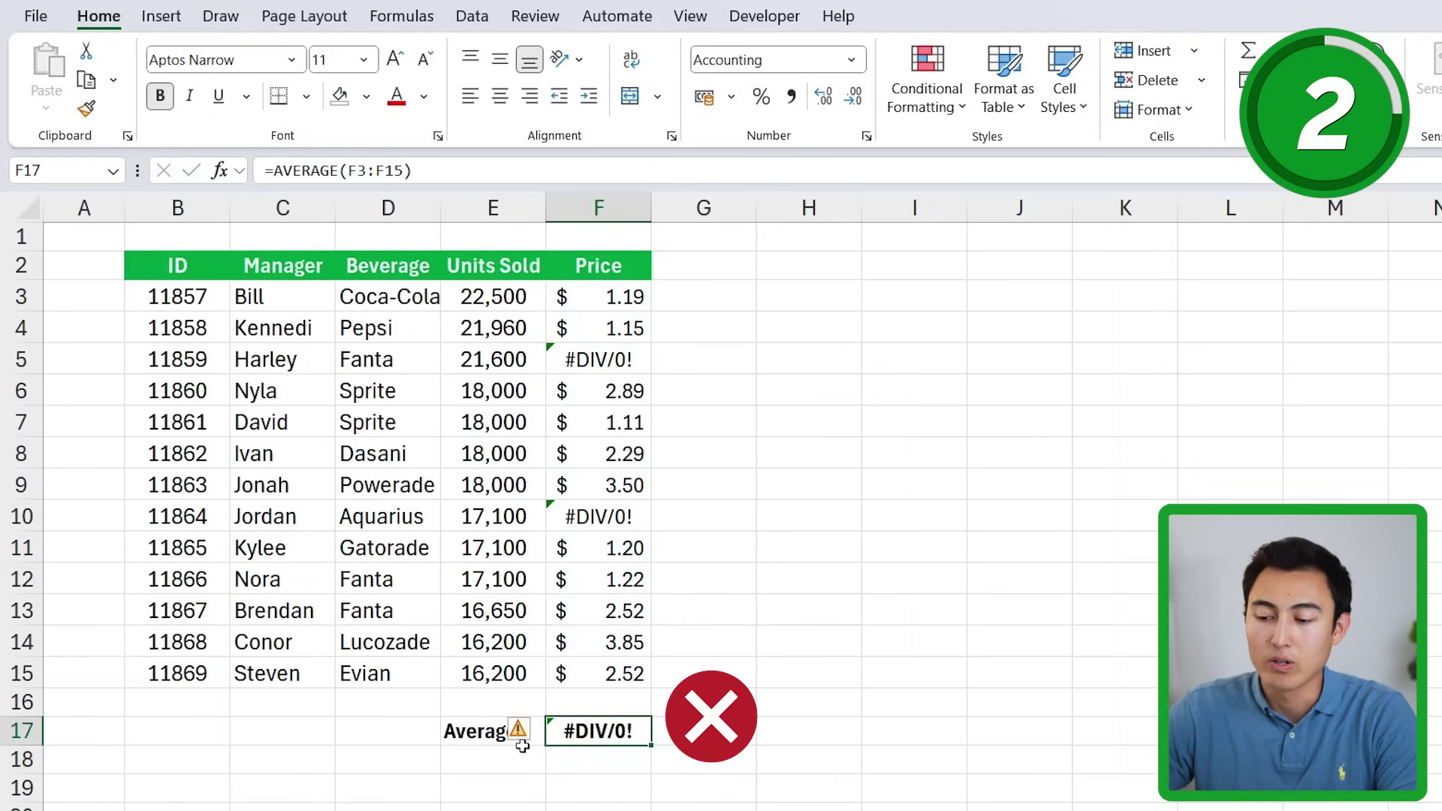
pyautogui.press('Delete')
# - Enter =AGGREGATE(1,6,F3:F15) in F17 to average prices ignoring errors, giving $2.13
pyautogui.write('=a')
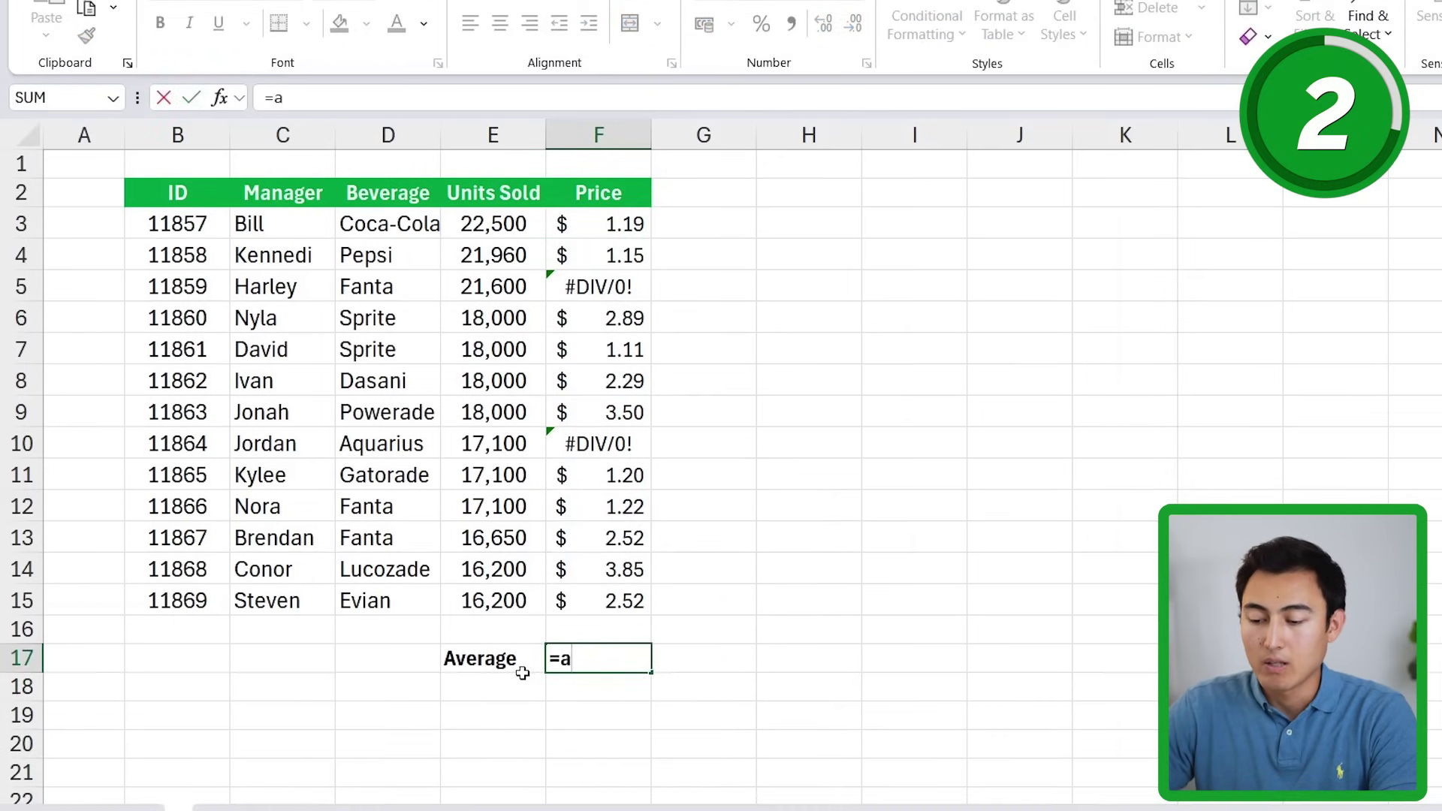
pyautogui.write('gg')
pyautogui.press('Tab')
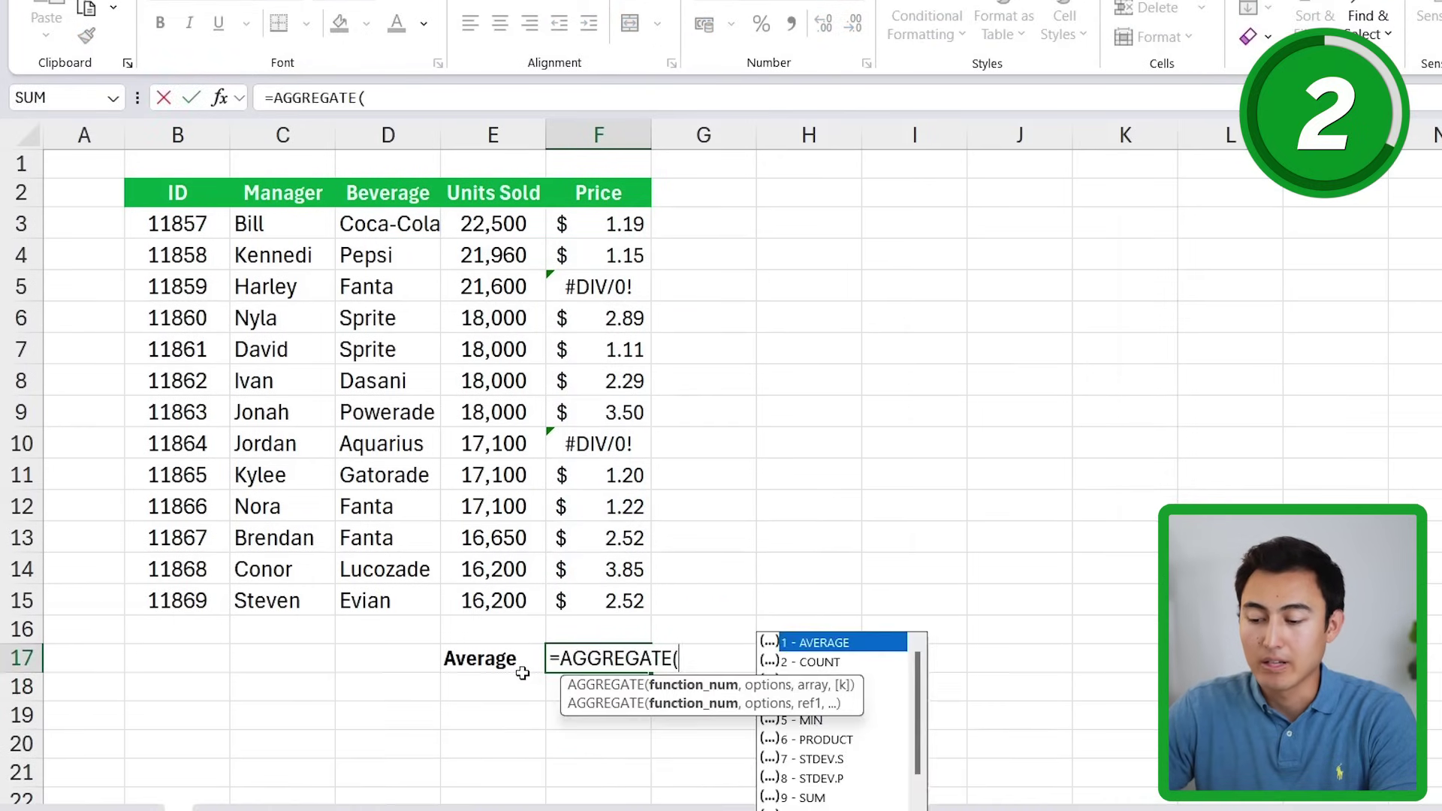
pyautogui.doubleClick(848, 650)
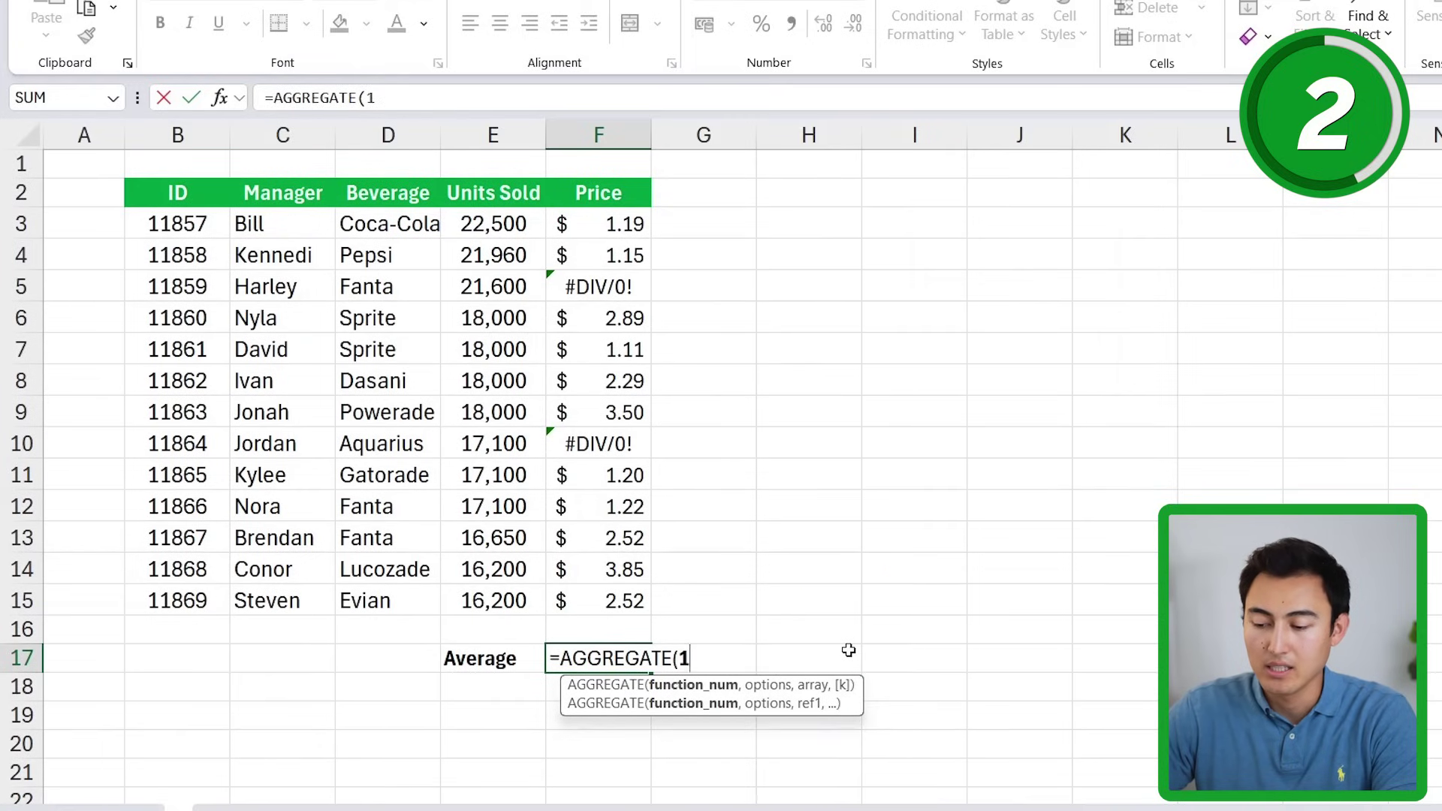
pyautogui.write(',')
pyautogui.scroll(-2, 845, 650)
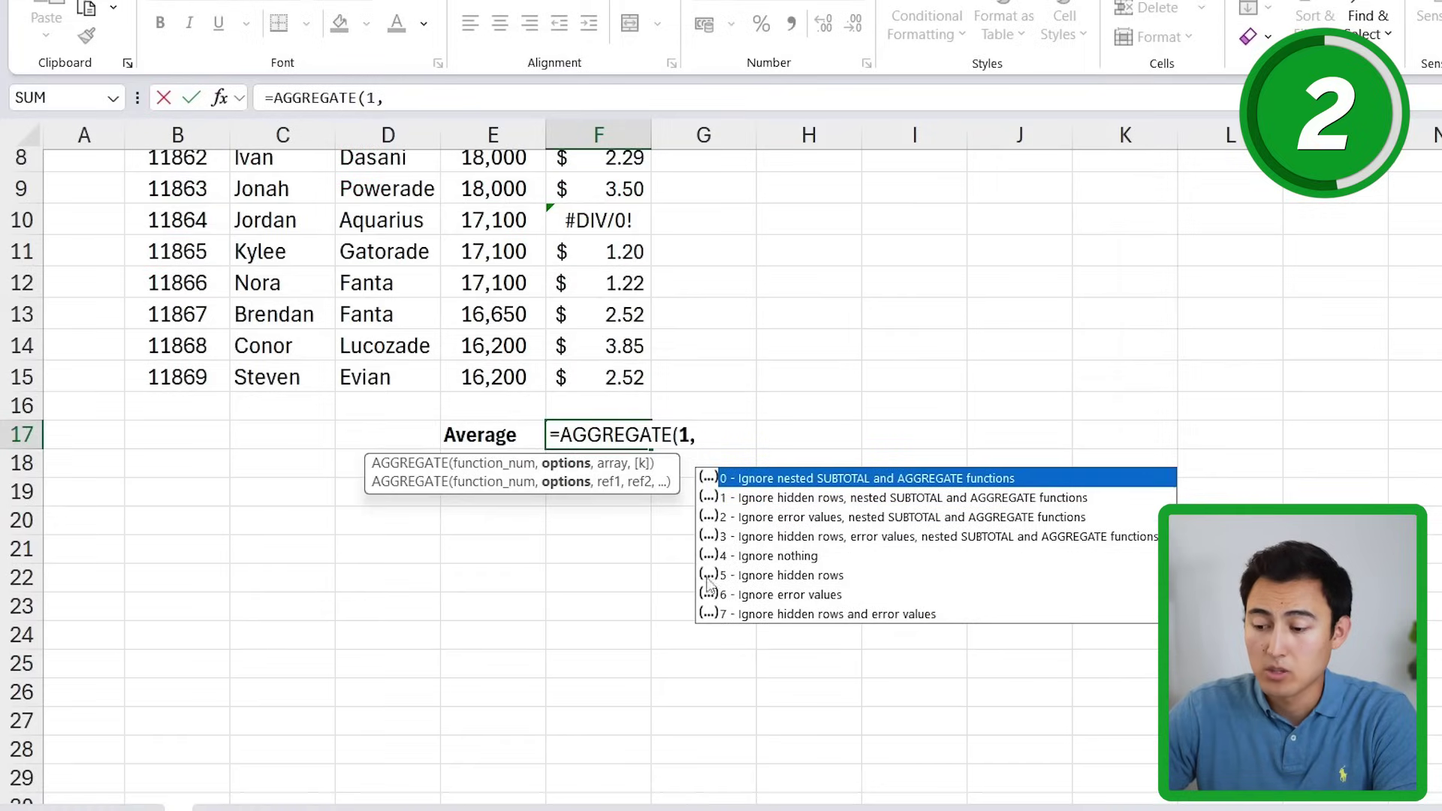
pyautogui.doubleClick(824, 595)
pyautogui.write(',')
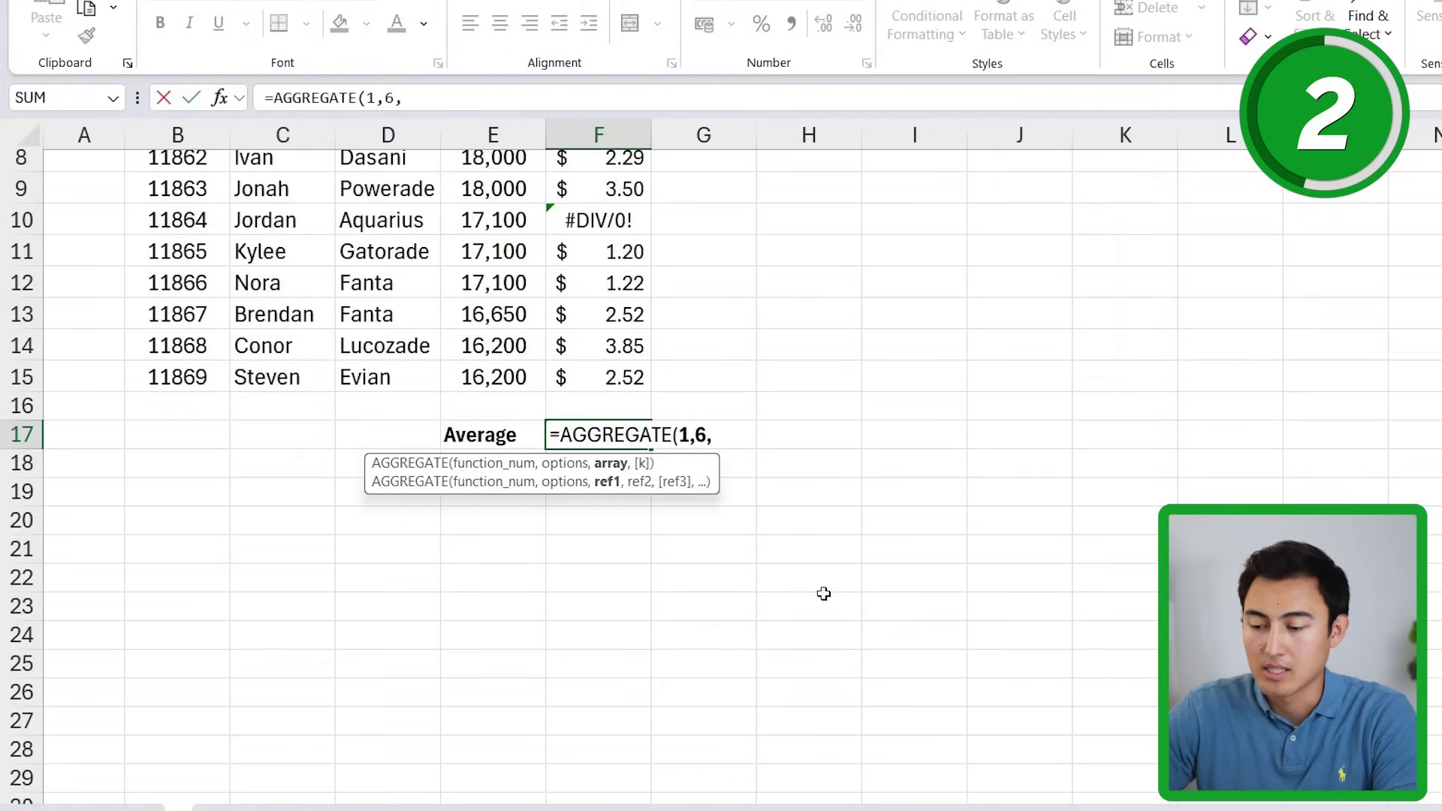
pyautogui.scroll(2, 717, 510)
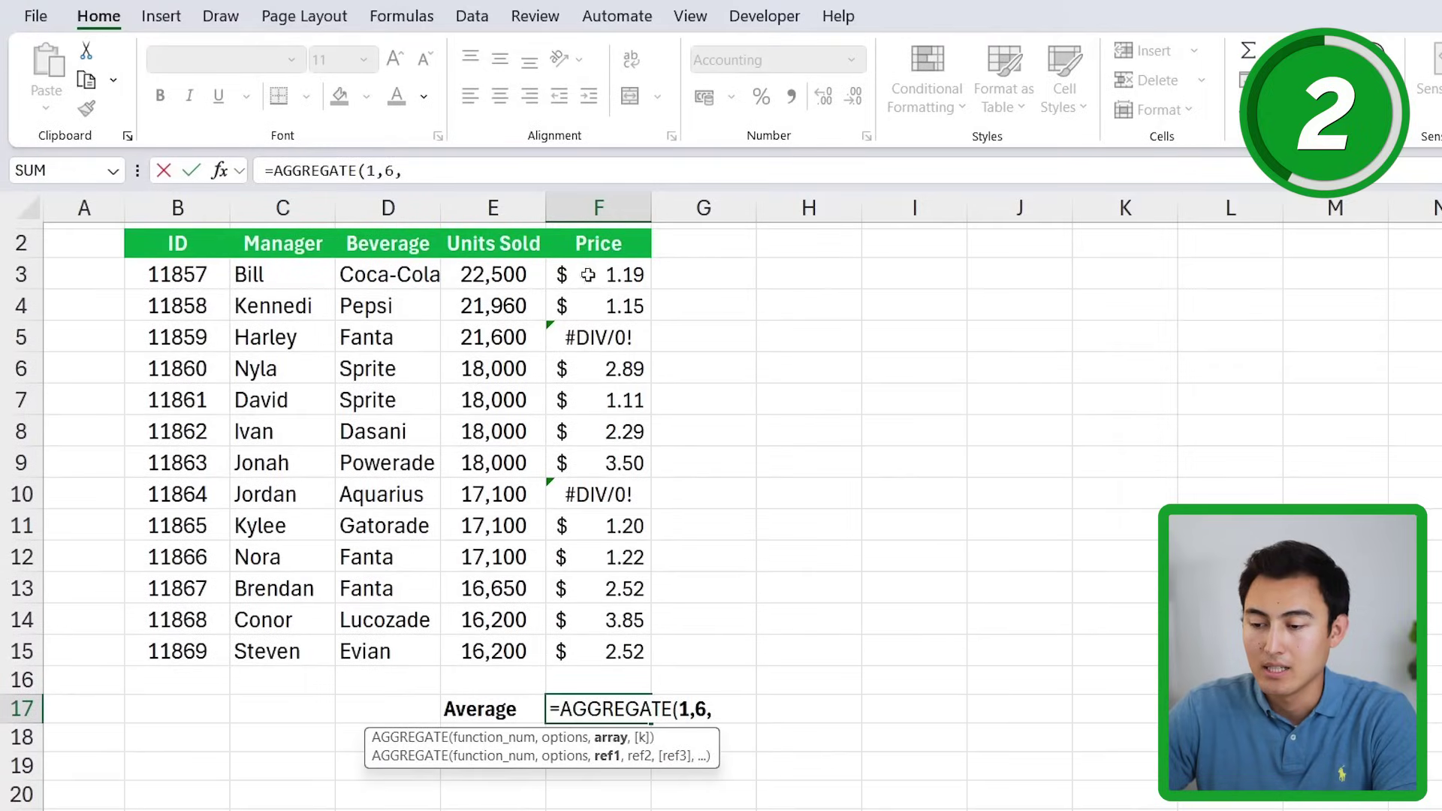
pyautogui.moveTo(588, 274); pyautogui.dragTo(590, 657)
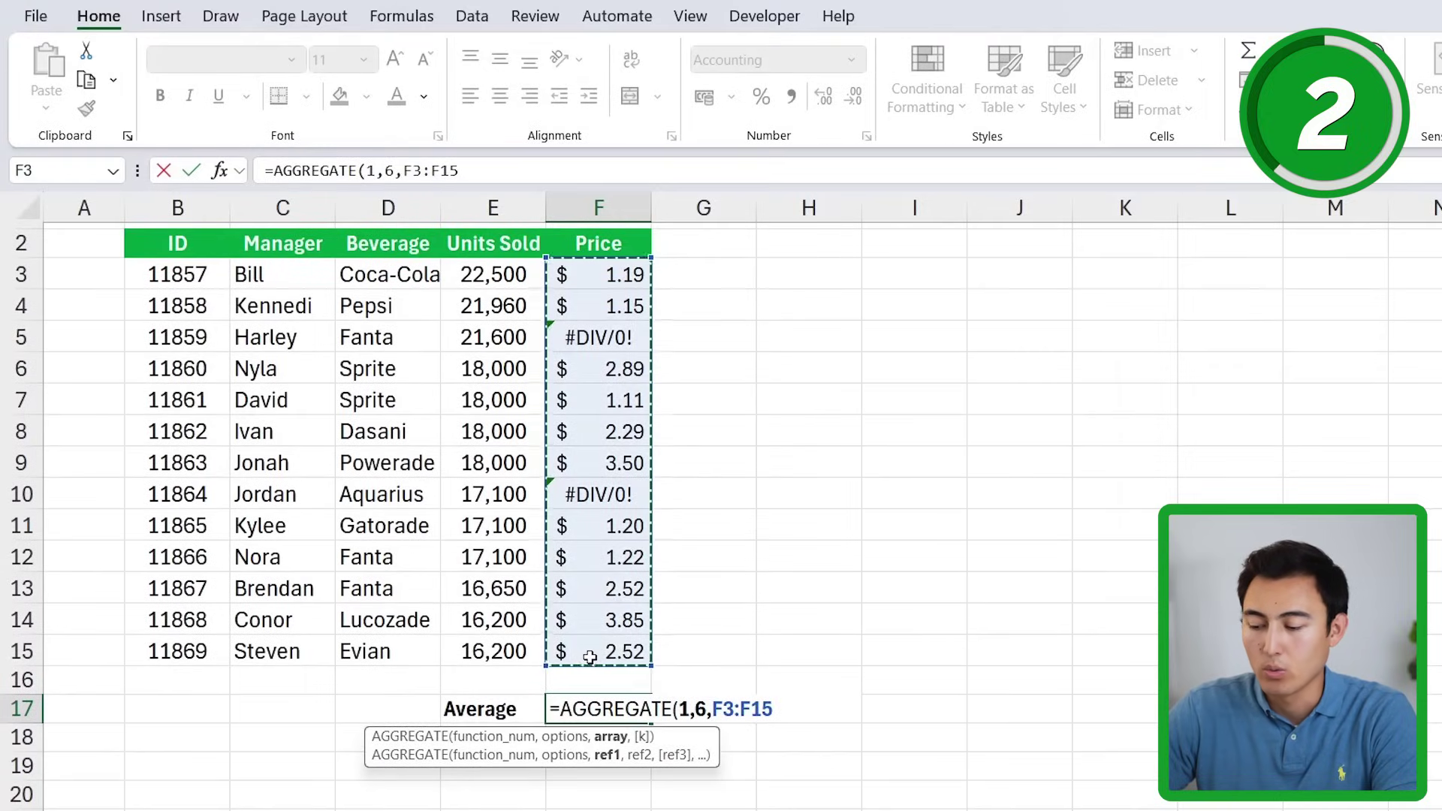
pyautogui.write(')')
pyautogui.press('Return')
pyautogui.press('Up')
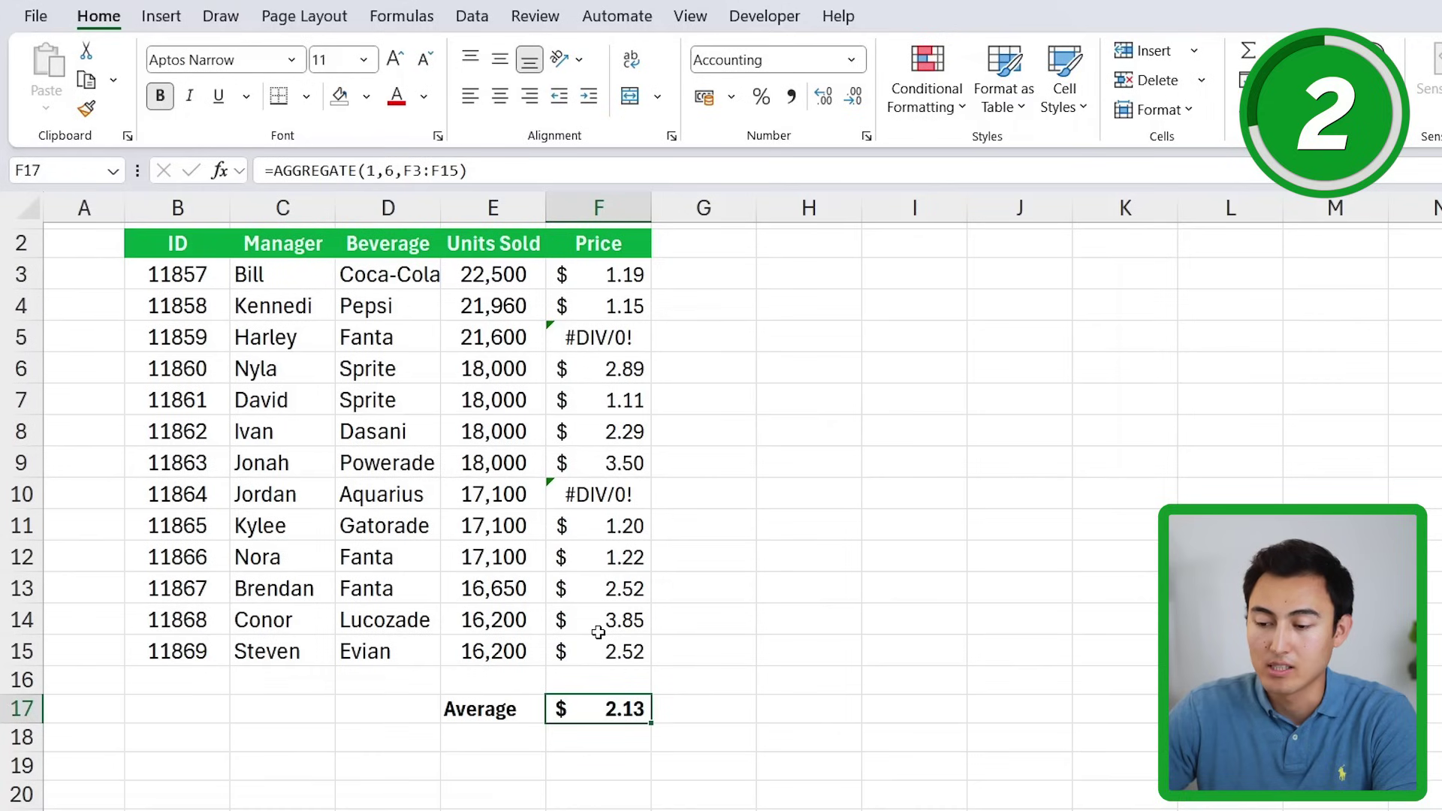
# - Attach a note 'Not accounting for errors' to the F17 average cell
pyautogui.rightClick(625, 710)
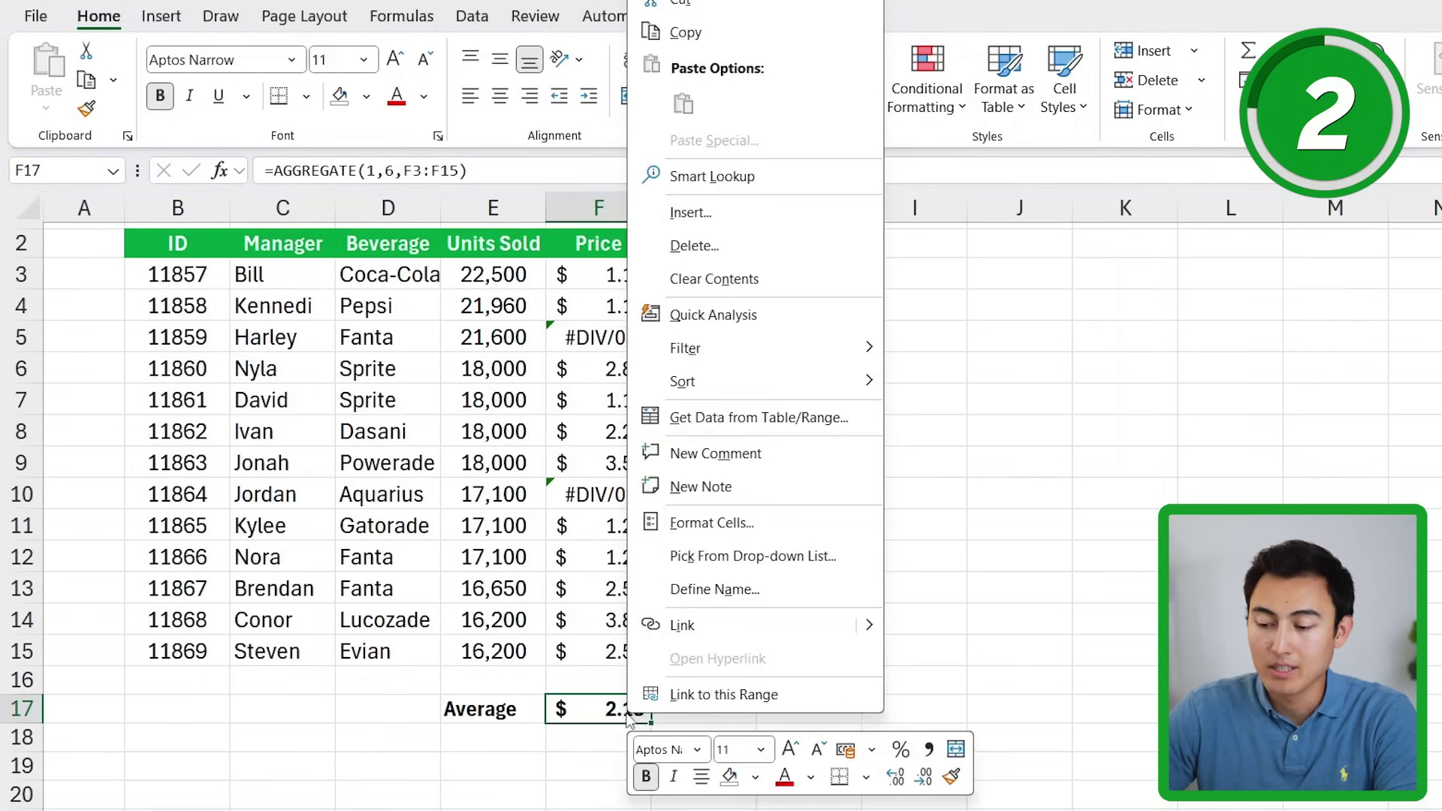
pyautogui.click(706, 488)
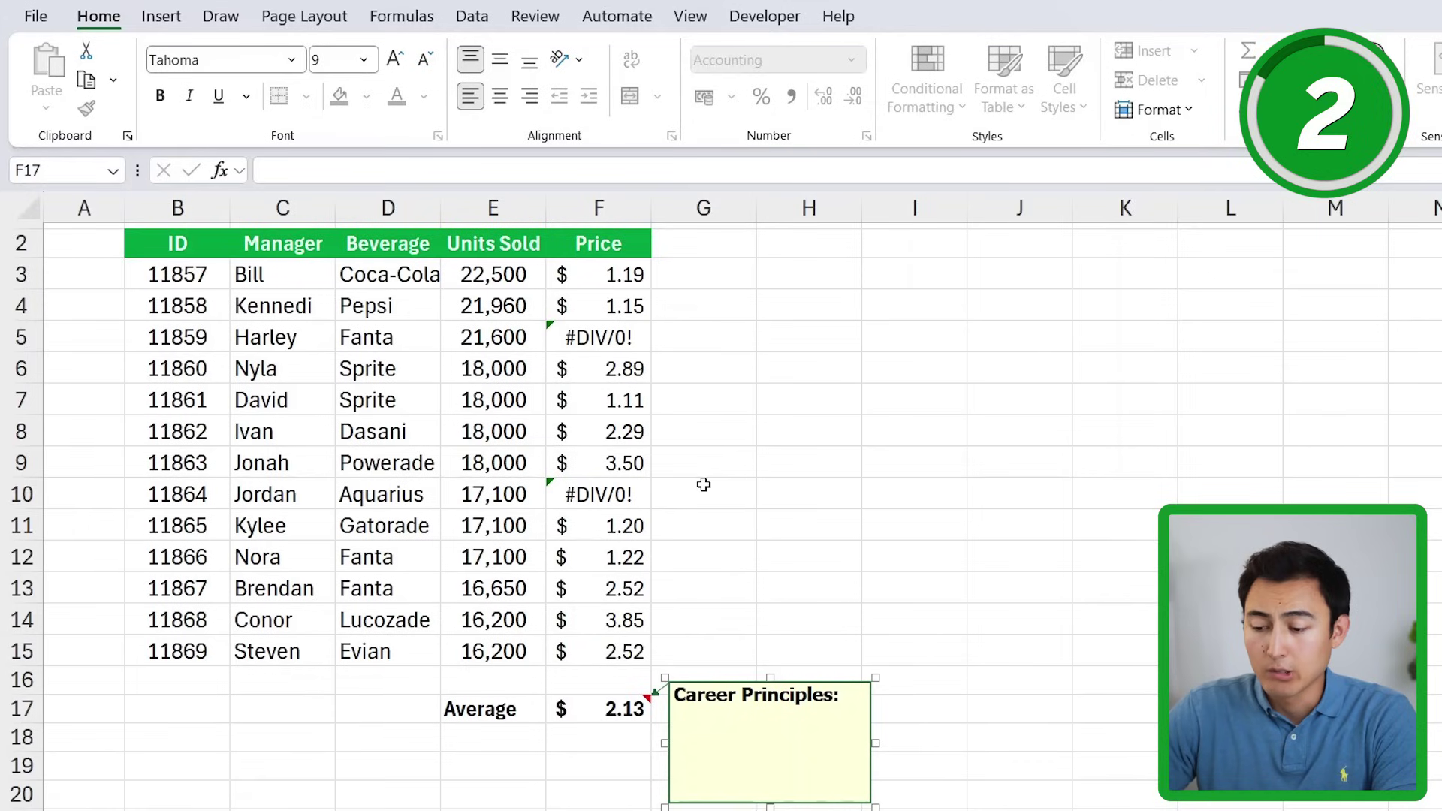
pyautogui.write('Not accounting for errors')
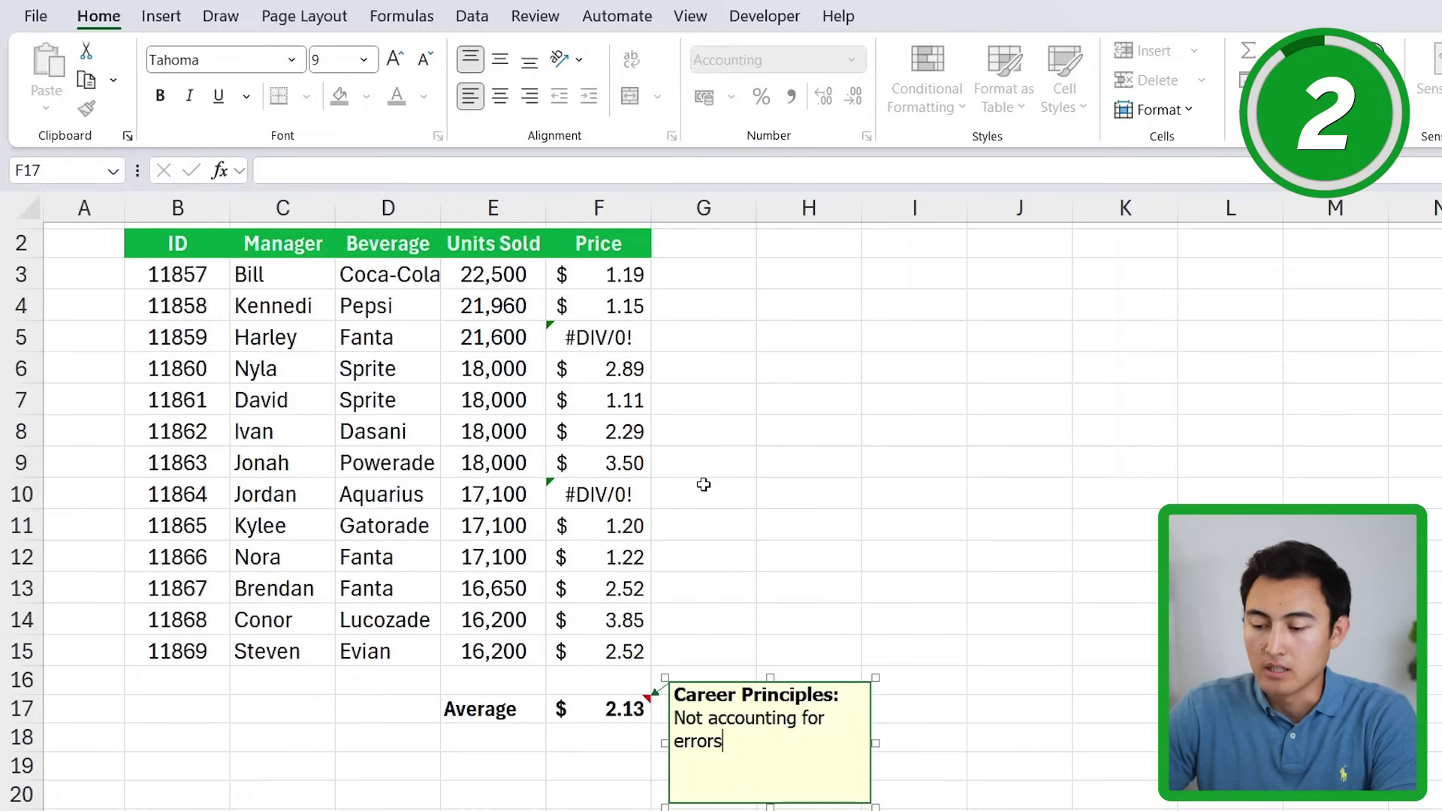
pyautogui.click(959, 434)
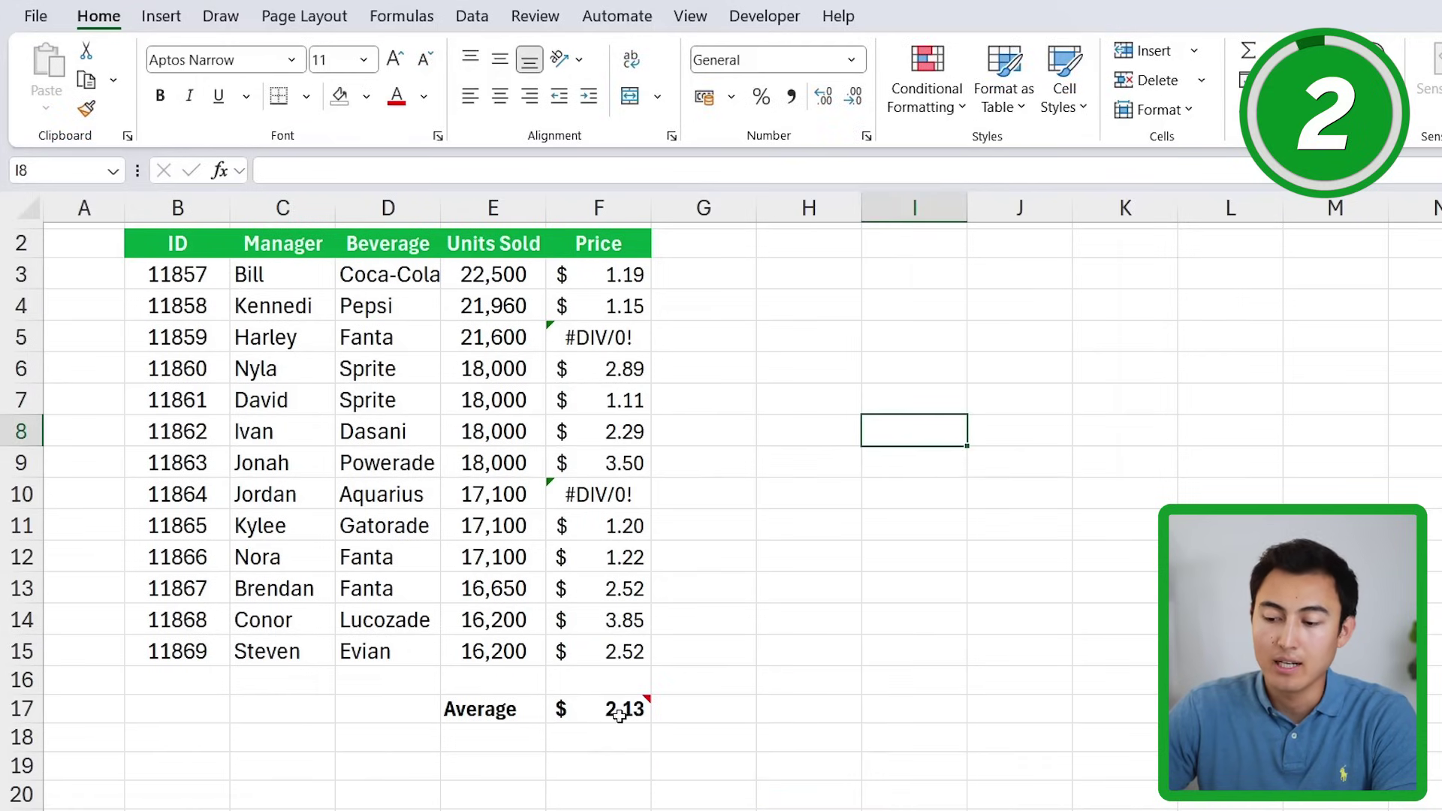
pyautogui.moveTo(615, 717)
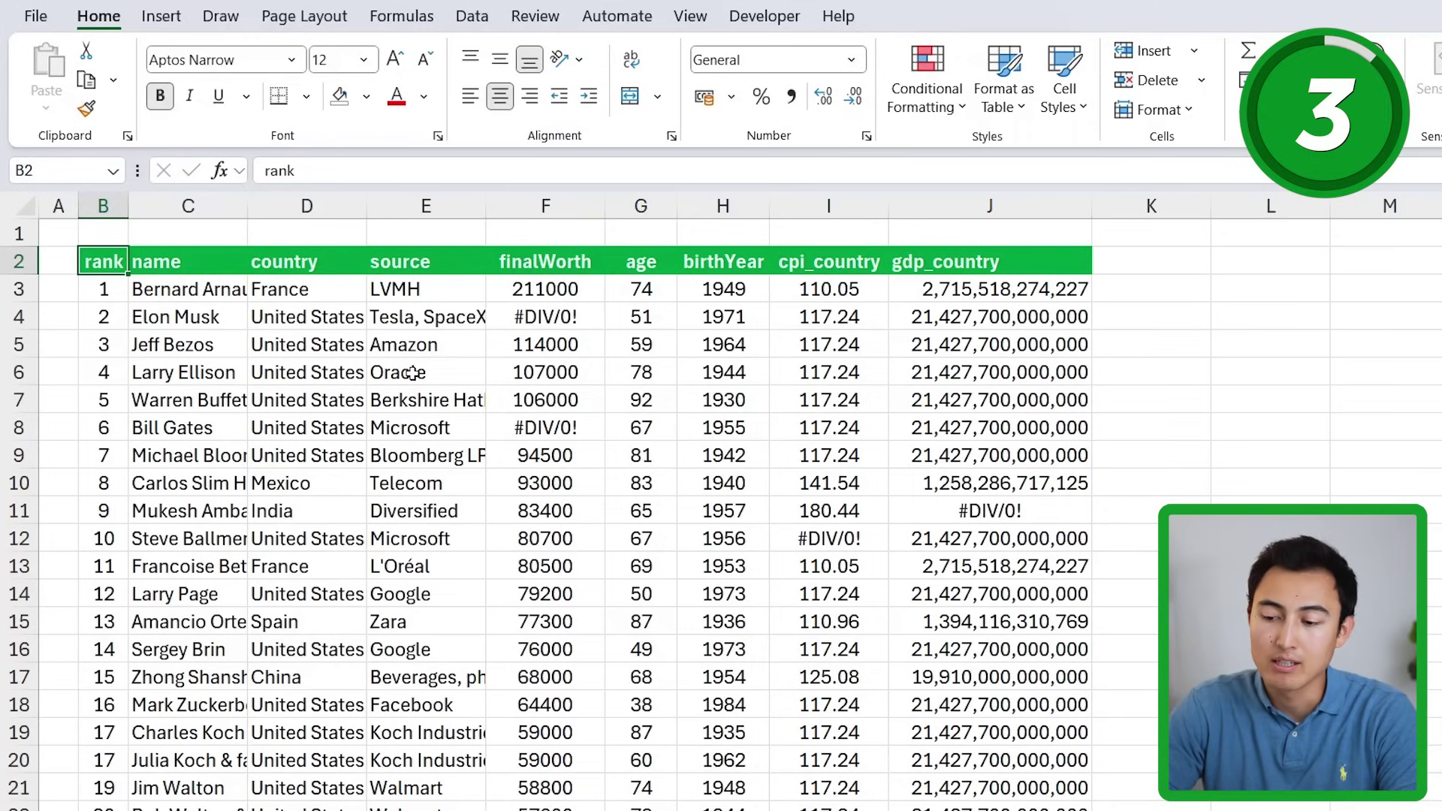
# - Use Go To Special, Formulas with only Errors ticked, to select the #DIV/0! cells
pyautogui.click(526, 424)
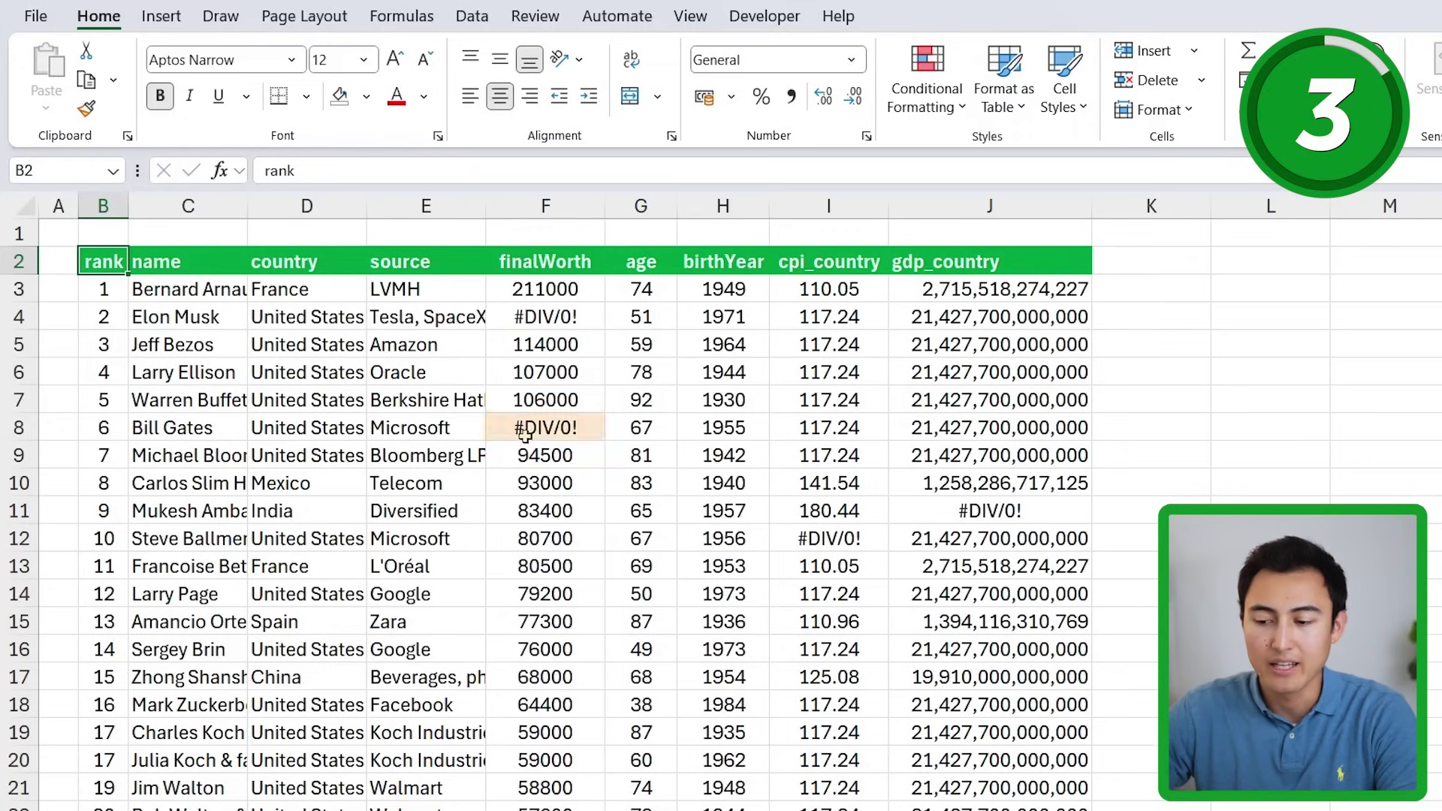
pyautogui.click(534, 319)
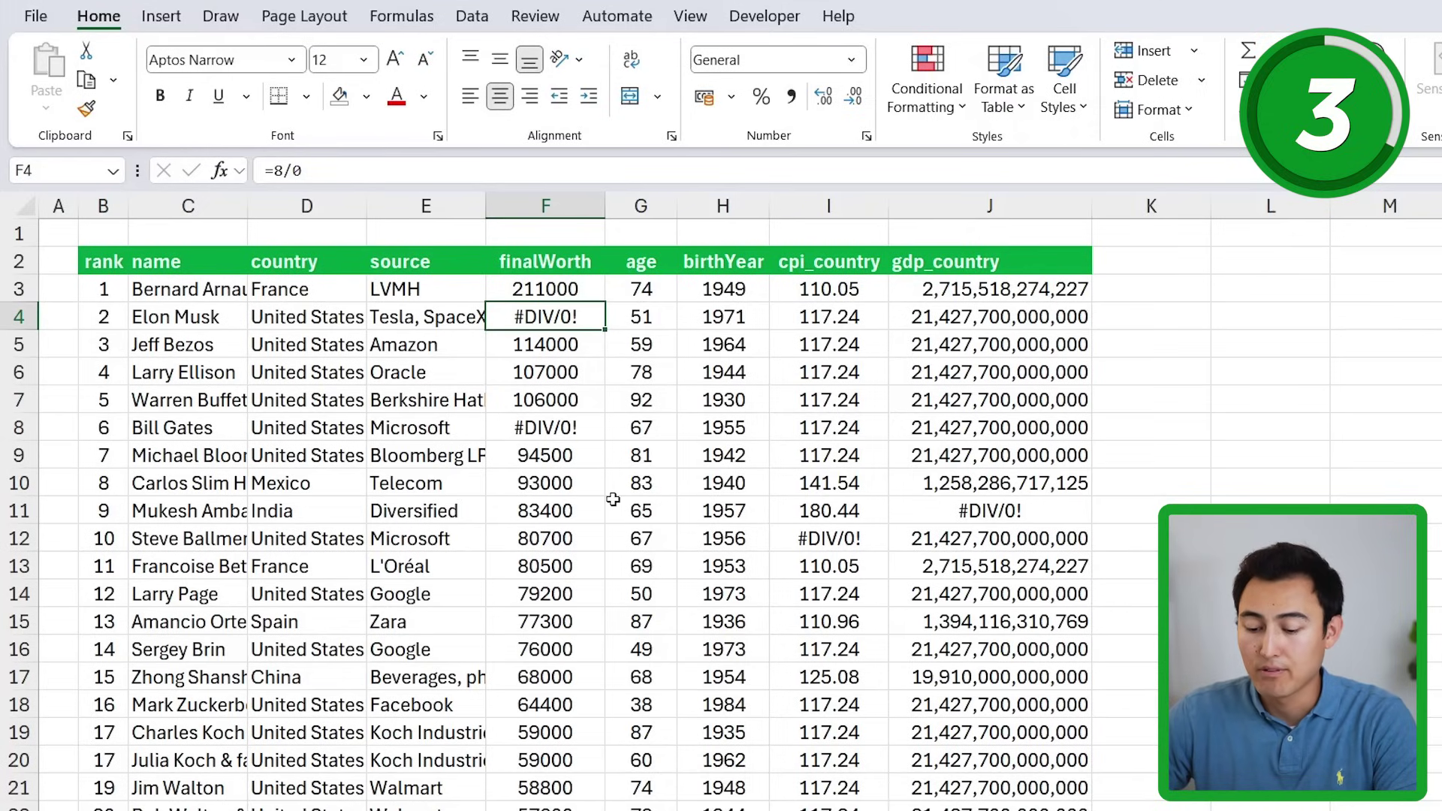
pyautogui.hotkey('ctrl', 'a')
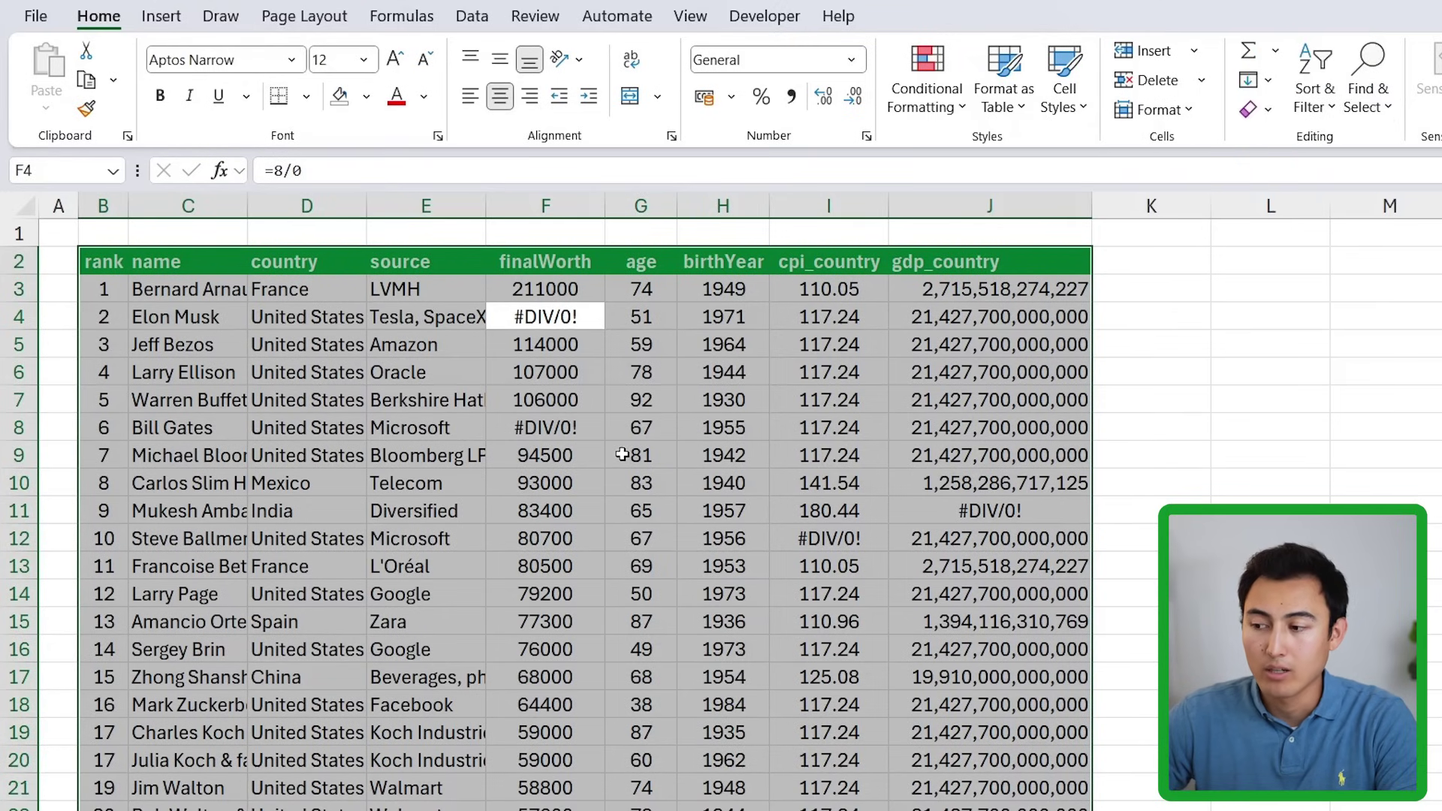
pyautogui.click(1225, 110)
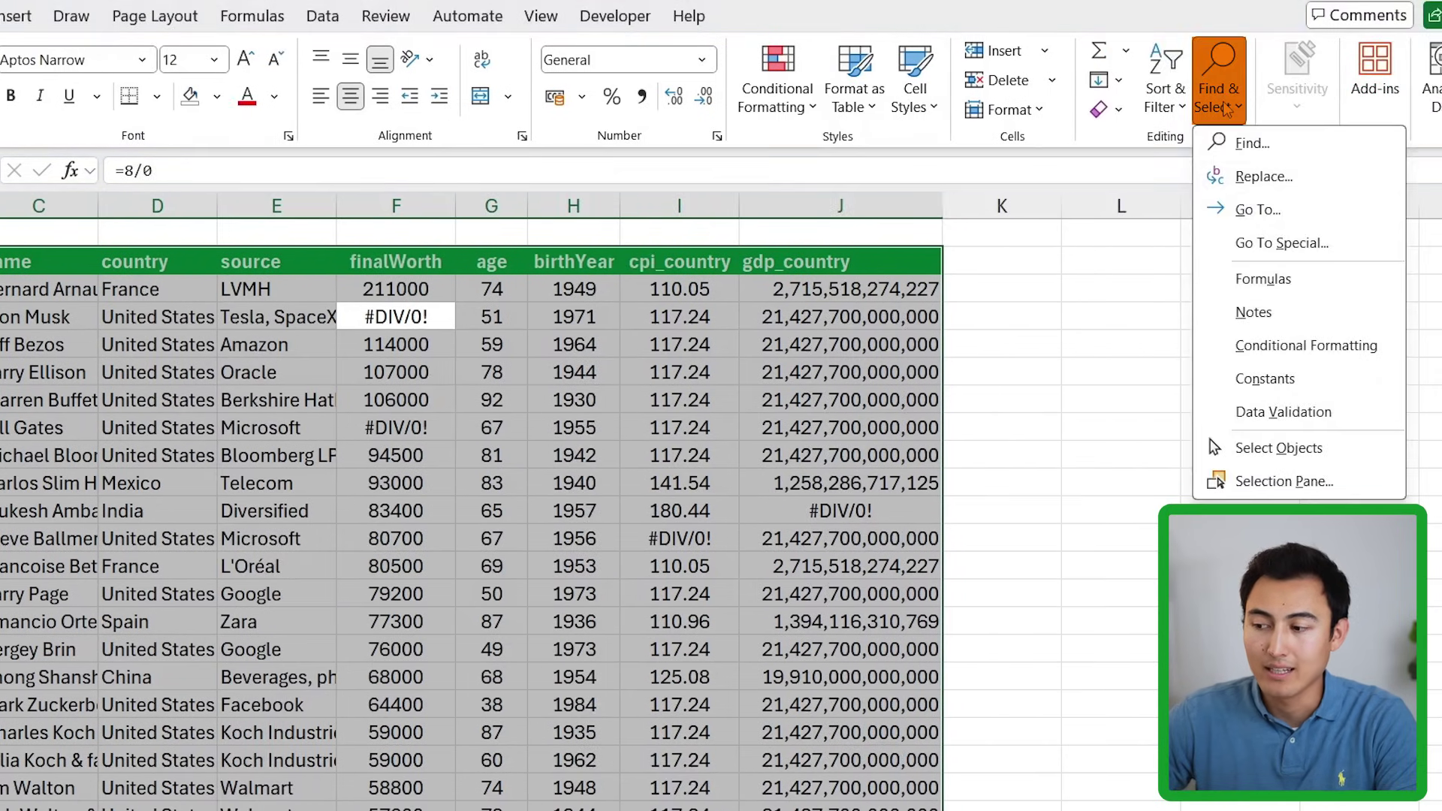
pyautogui.click(1310, 258)
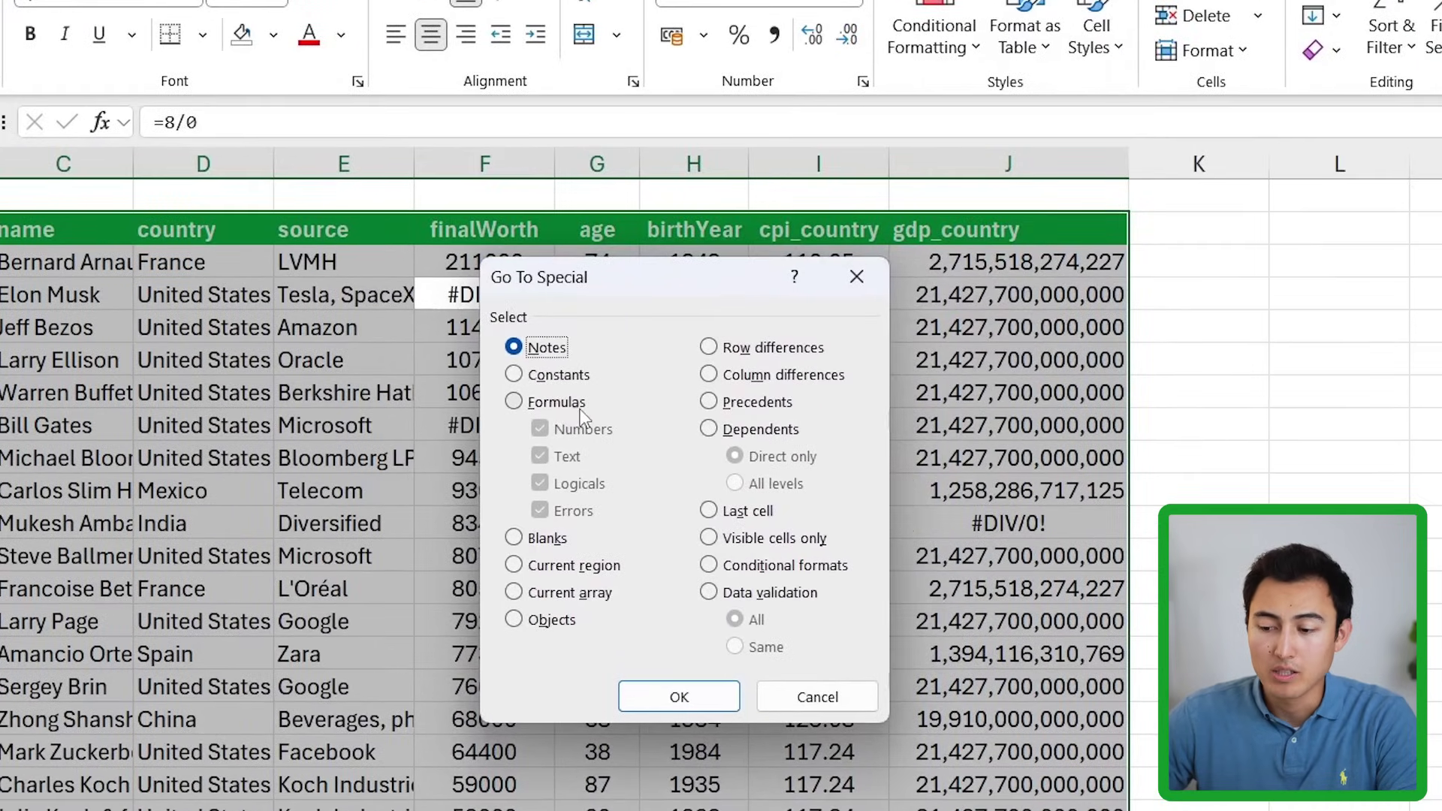
pyautogui.click(574, 407)
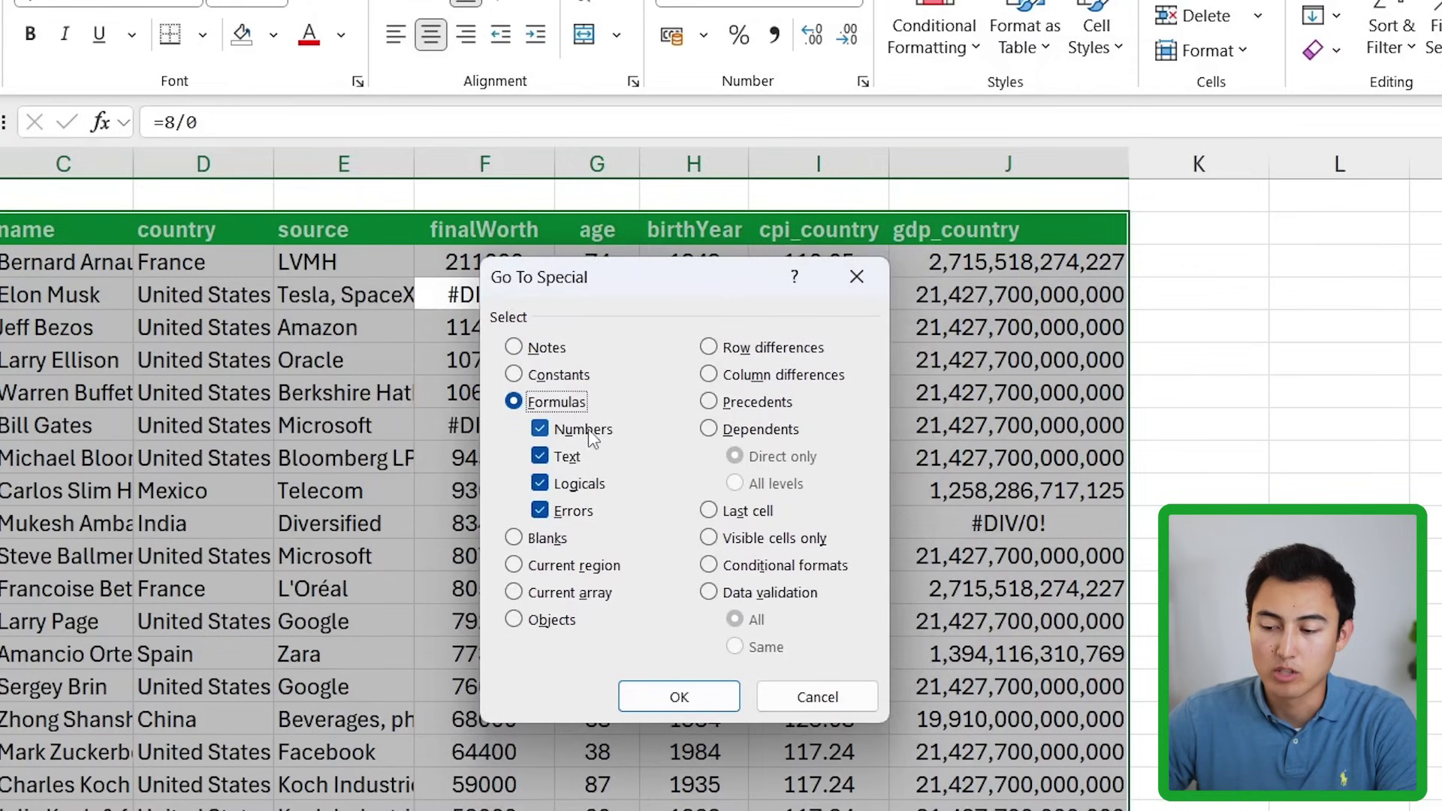
pyautogui.click(590, 432)
pyautogui.click(570, 458)
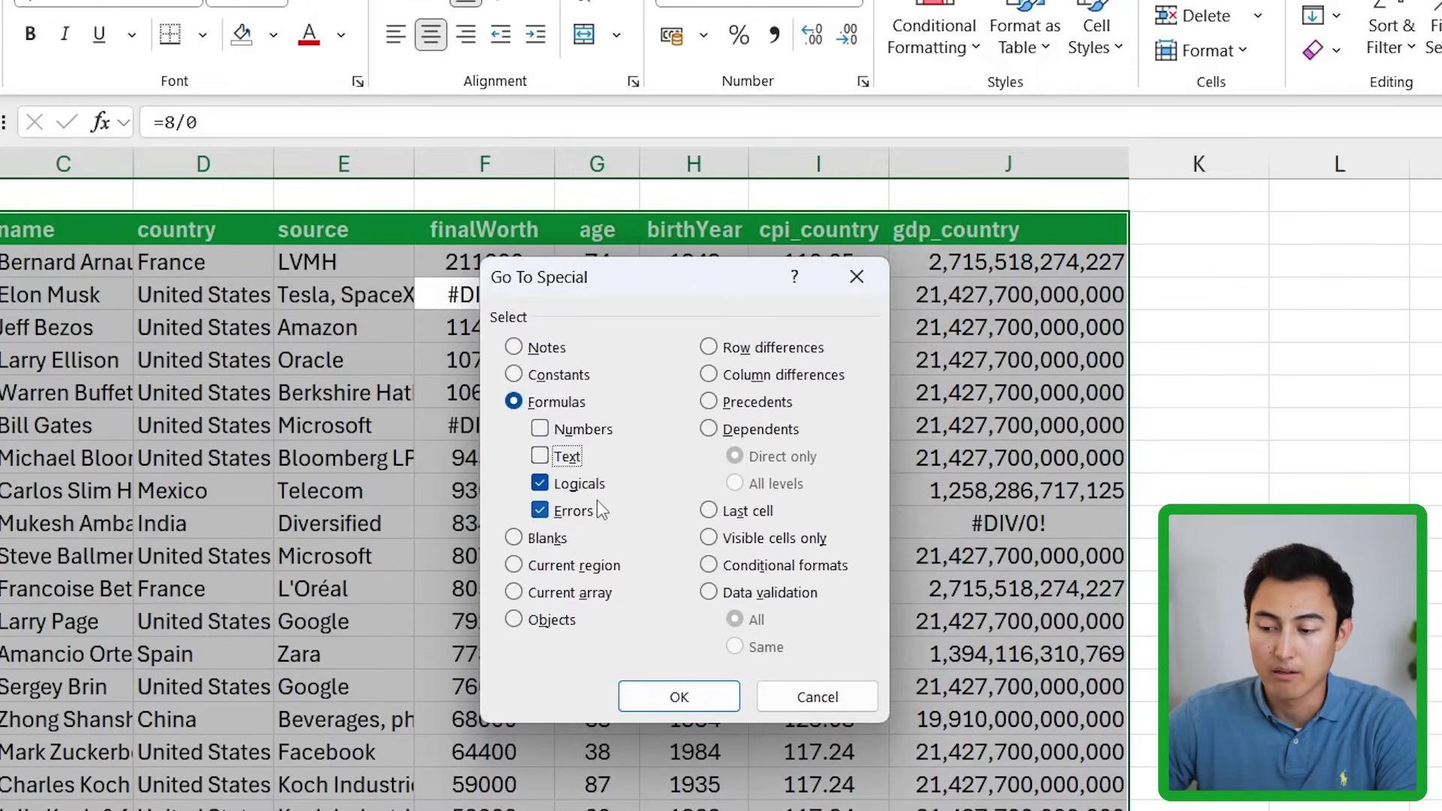
pyautogui.click(584, 485)
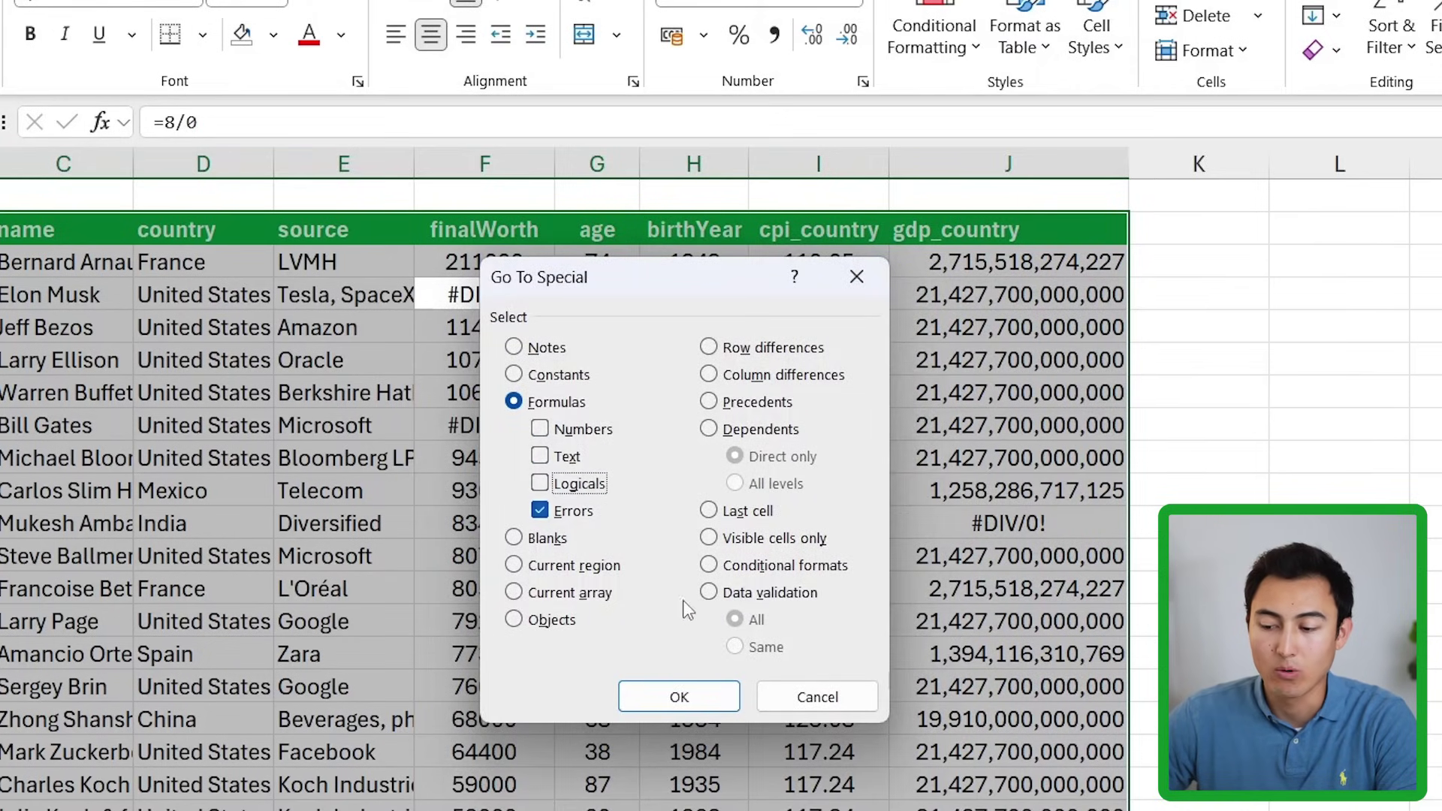
pyautogui.click(680, 698)
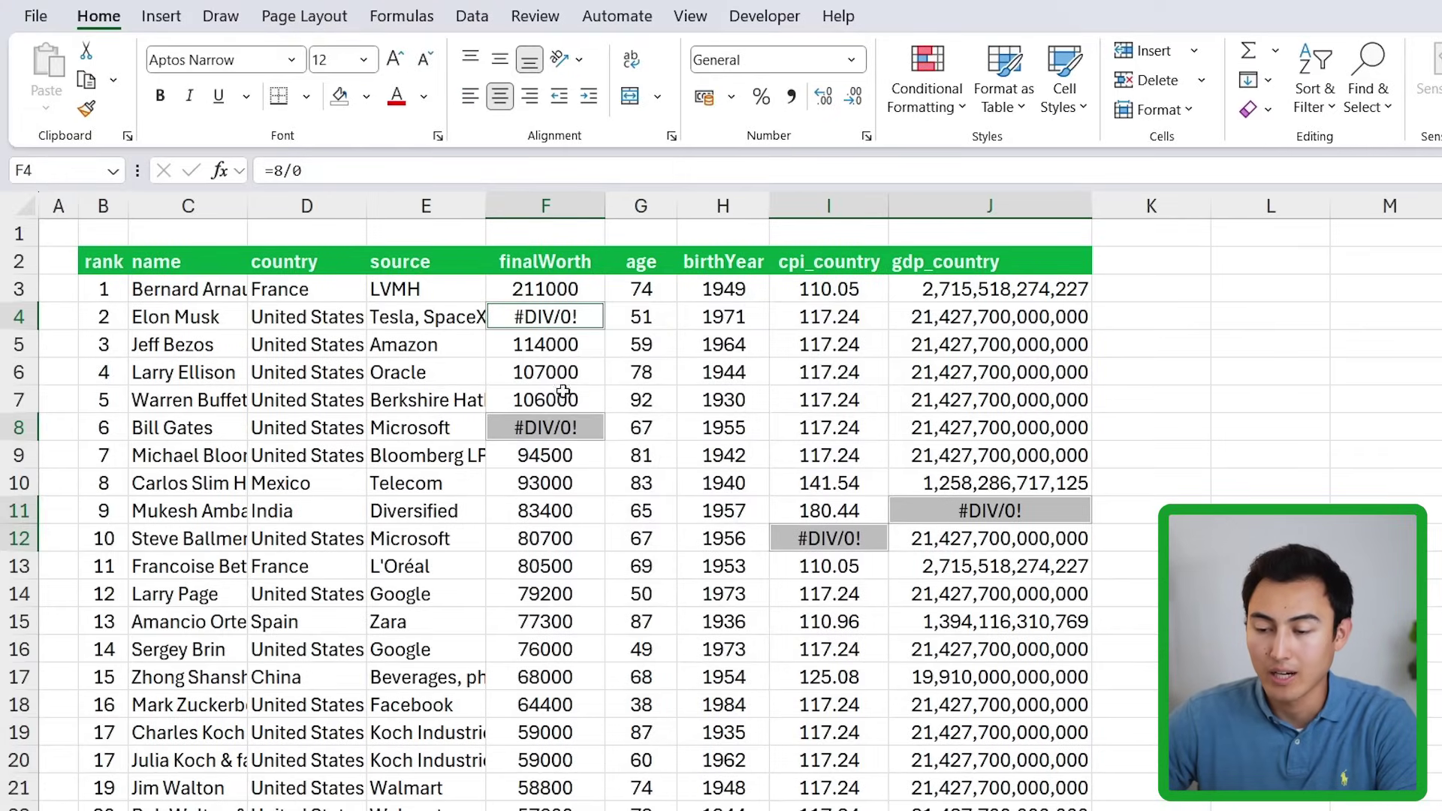
# - Give the selected error cells a yellow fill and bold text
pyautogui.click(365, 97)
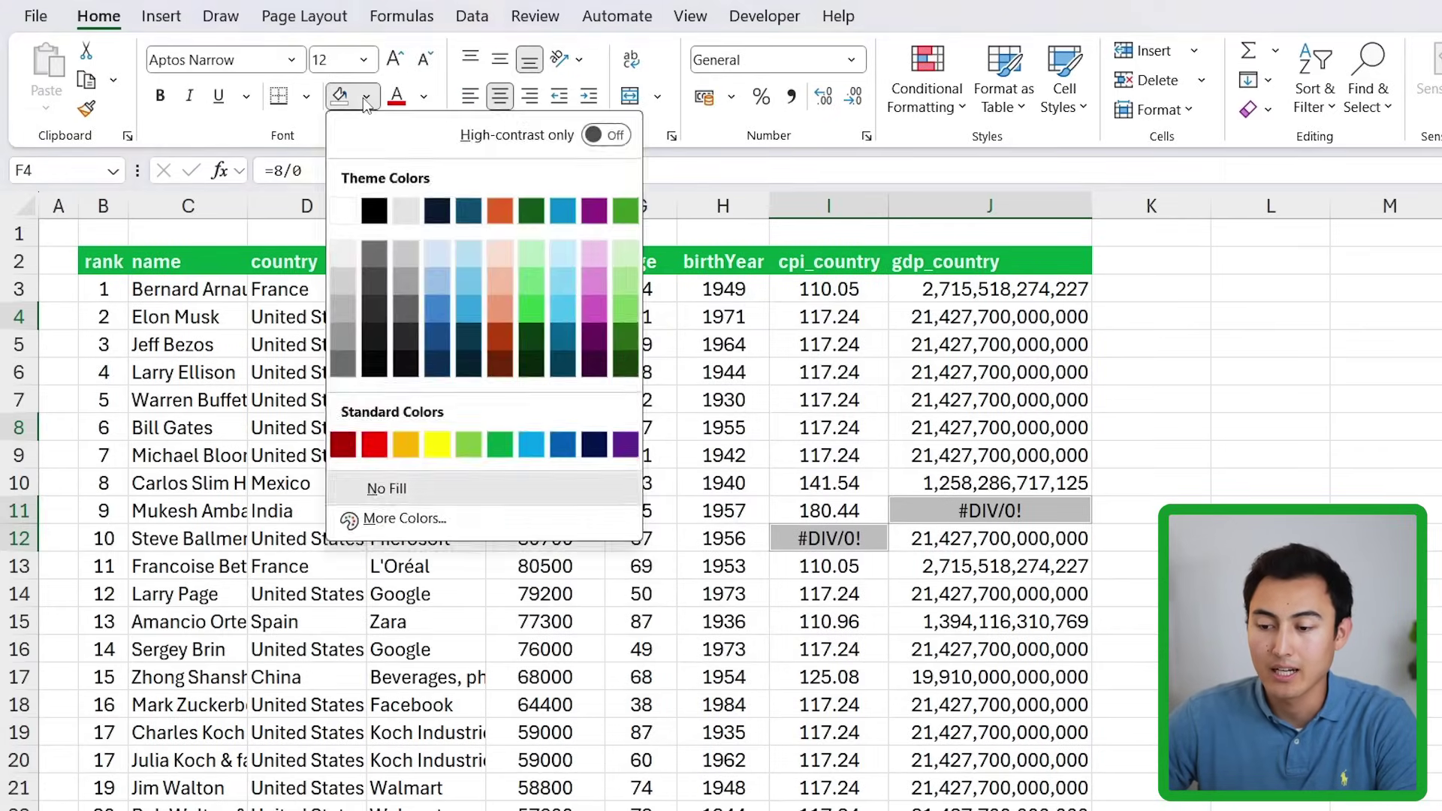
pyautogui.click(437, 444)
pyautogui.hotkey('ctrl', 'b')
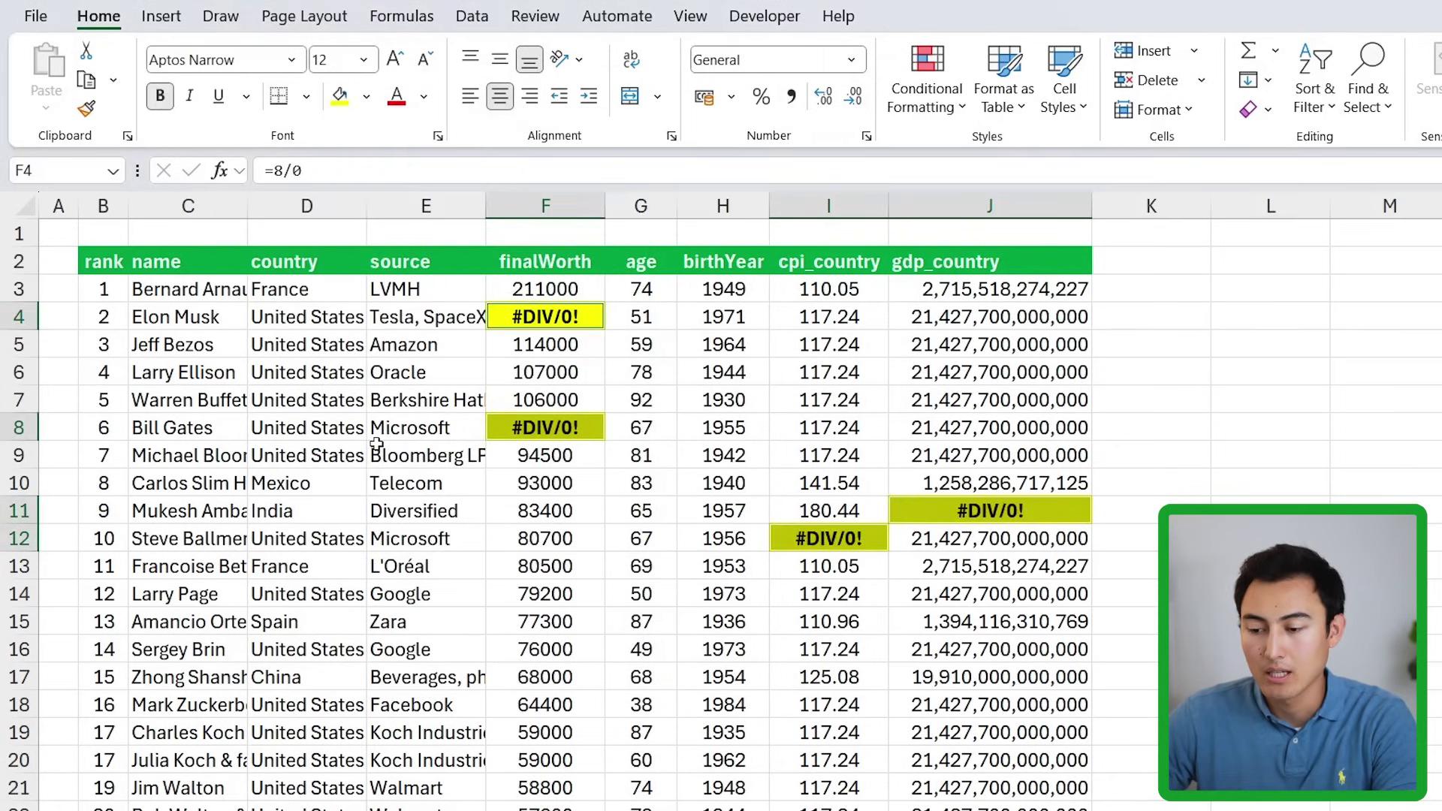
pyautogui.click(209, 373)
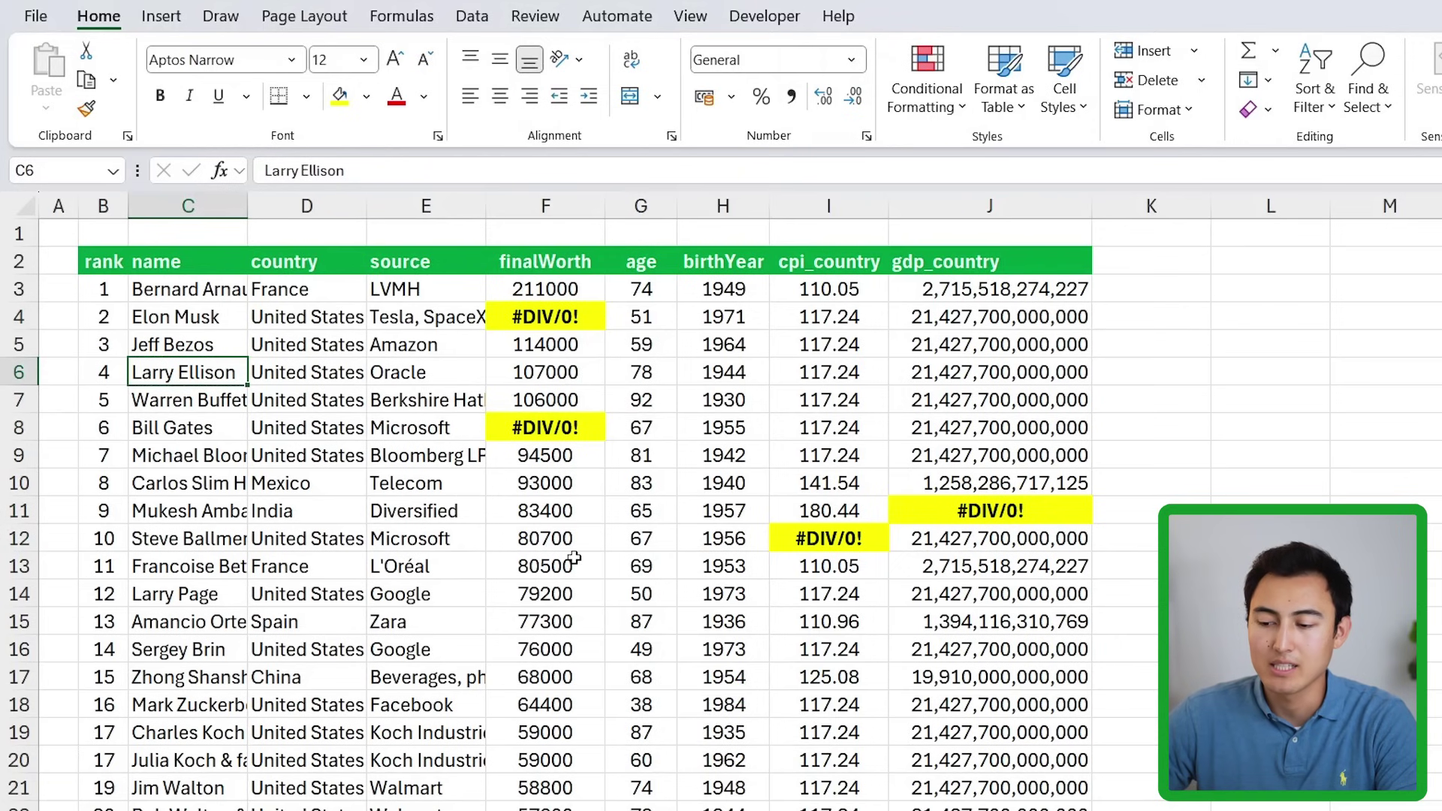
pyautogui.scroll(-4, 575, 557)
pyautogui.scroll(4, 575, 558)
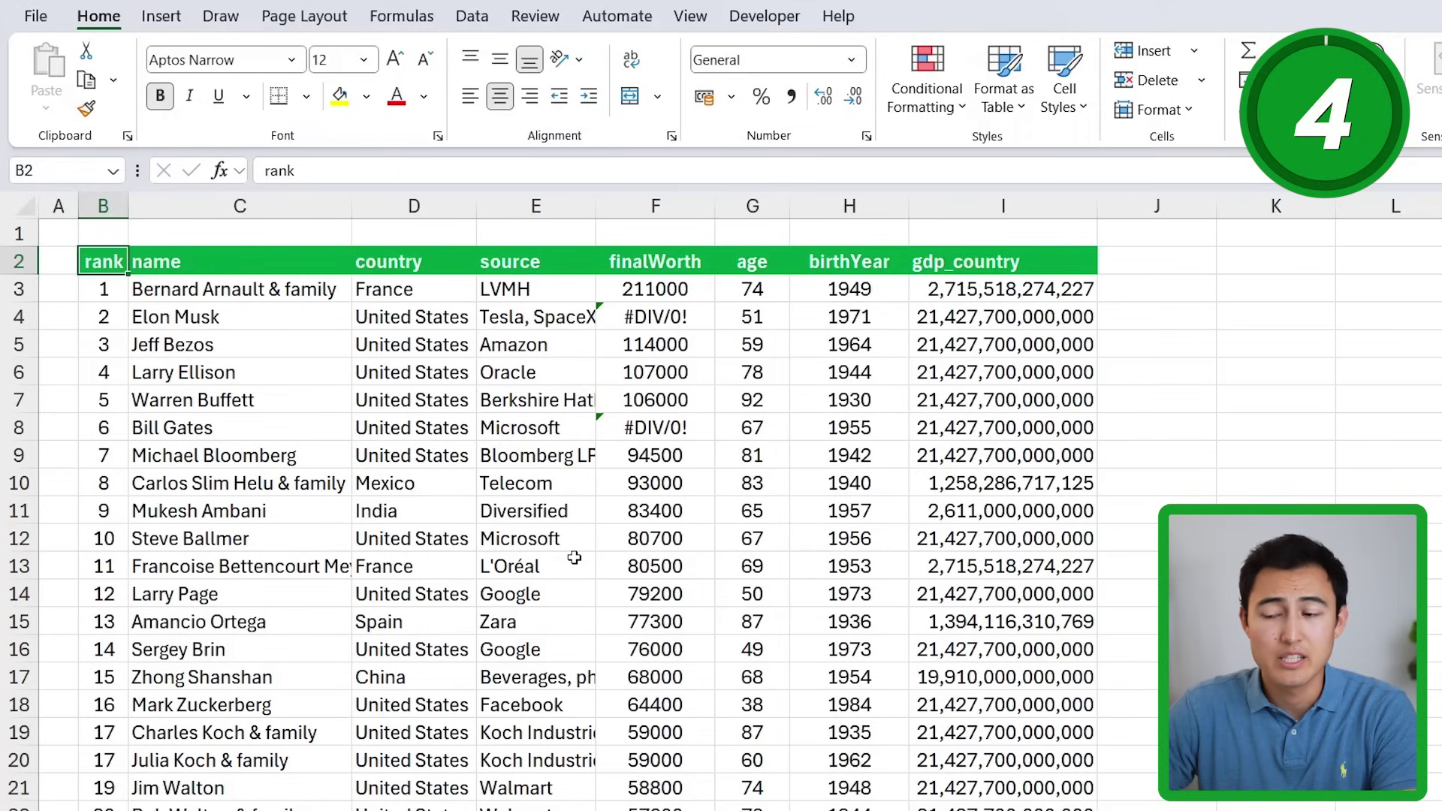
# - Select the gdp_country values from I3 down to the last data row
pyautogui.click(983, 290)
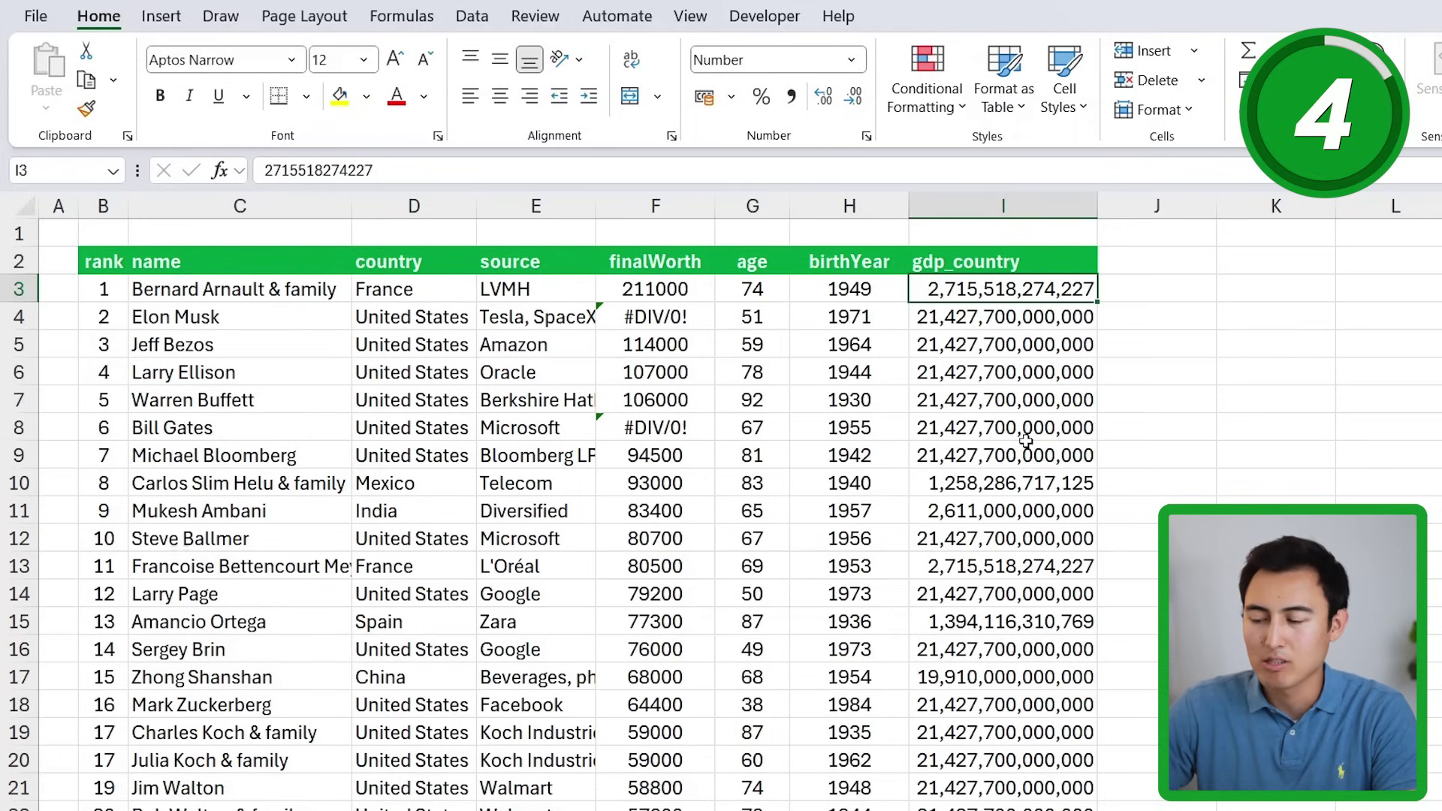
pyautogui.scroll(-5, 1026, 439)
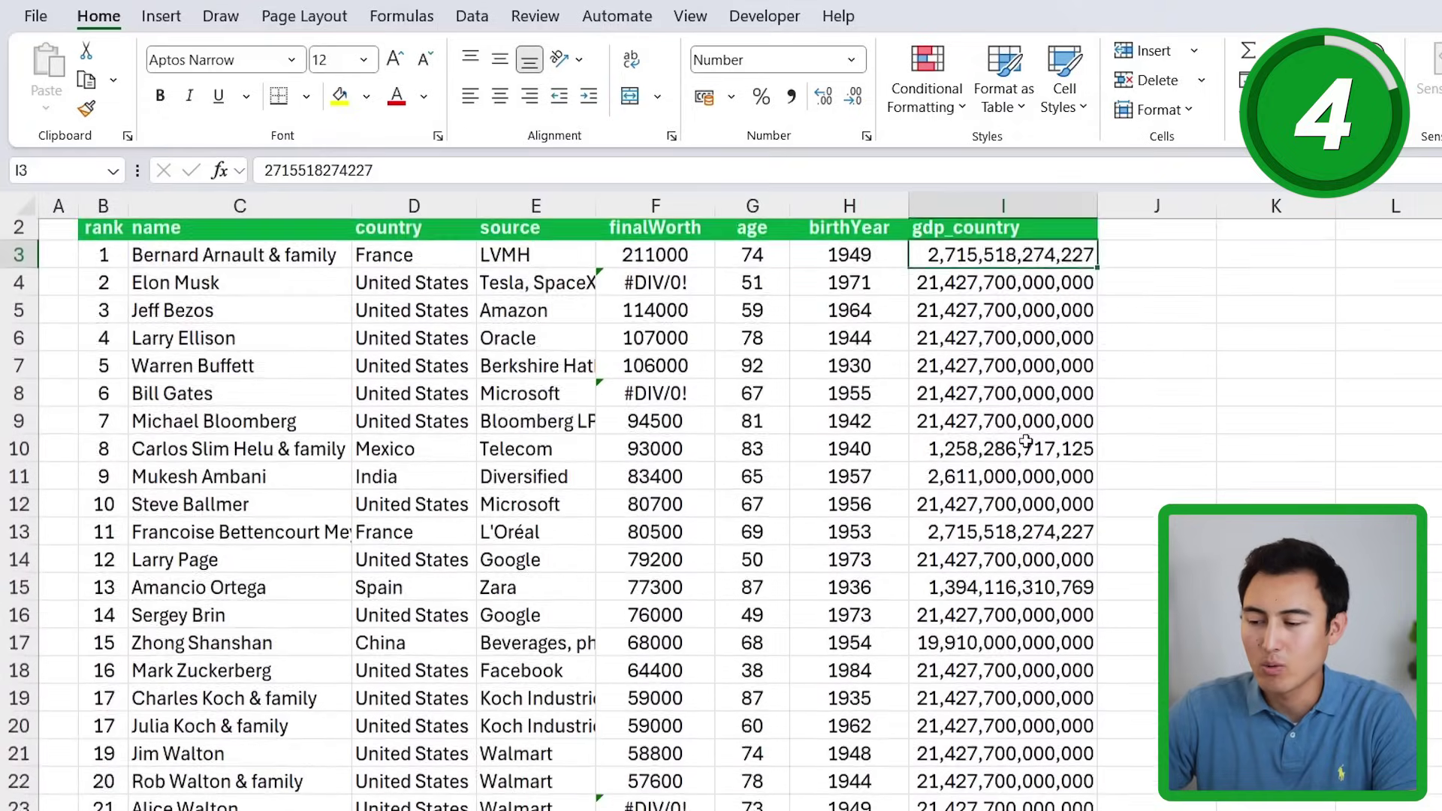
pyautogui.scroll(1, 1026, 442)
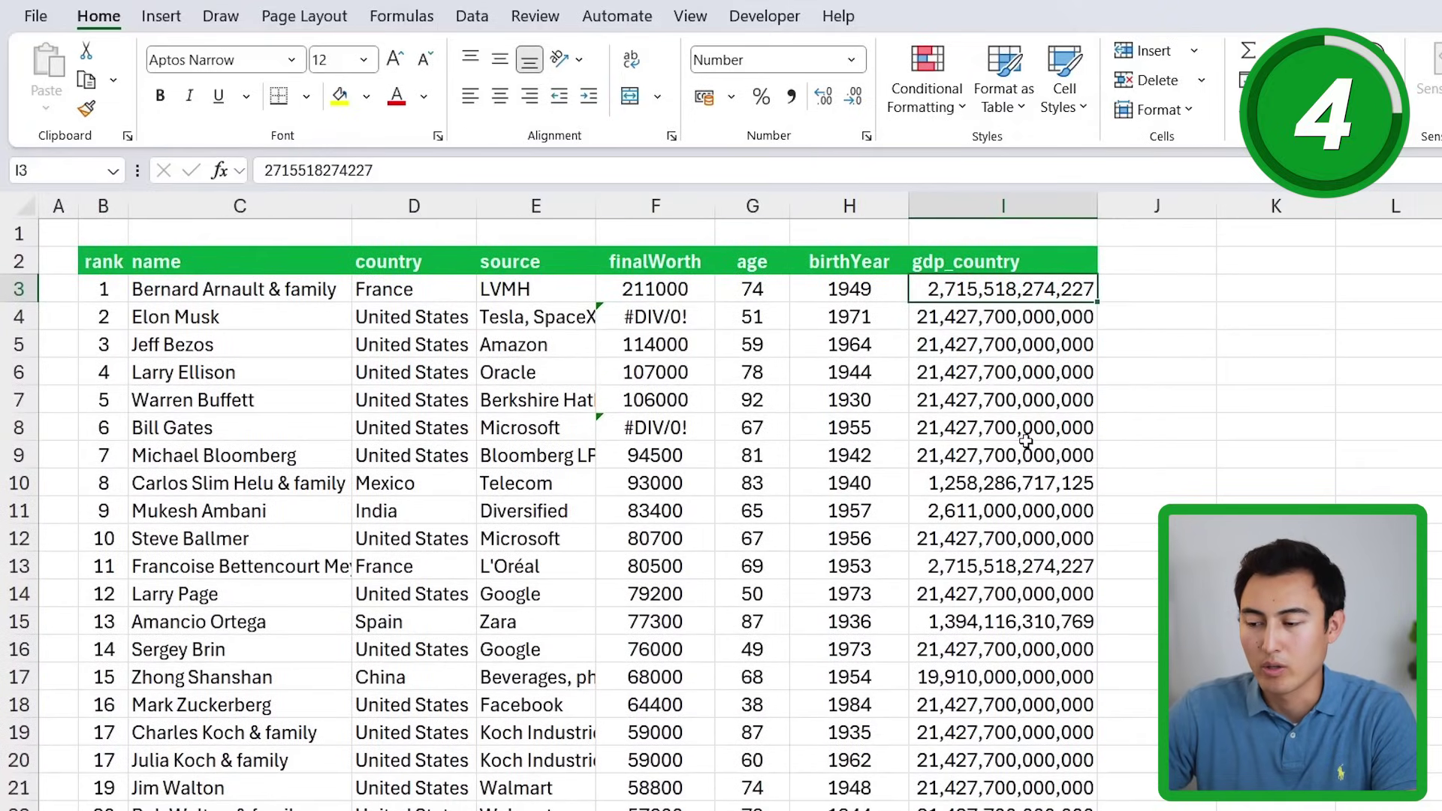
pyautogui.hotkey('ctrl', 'shift', 'Down')
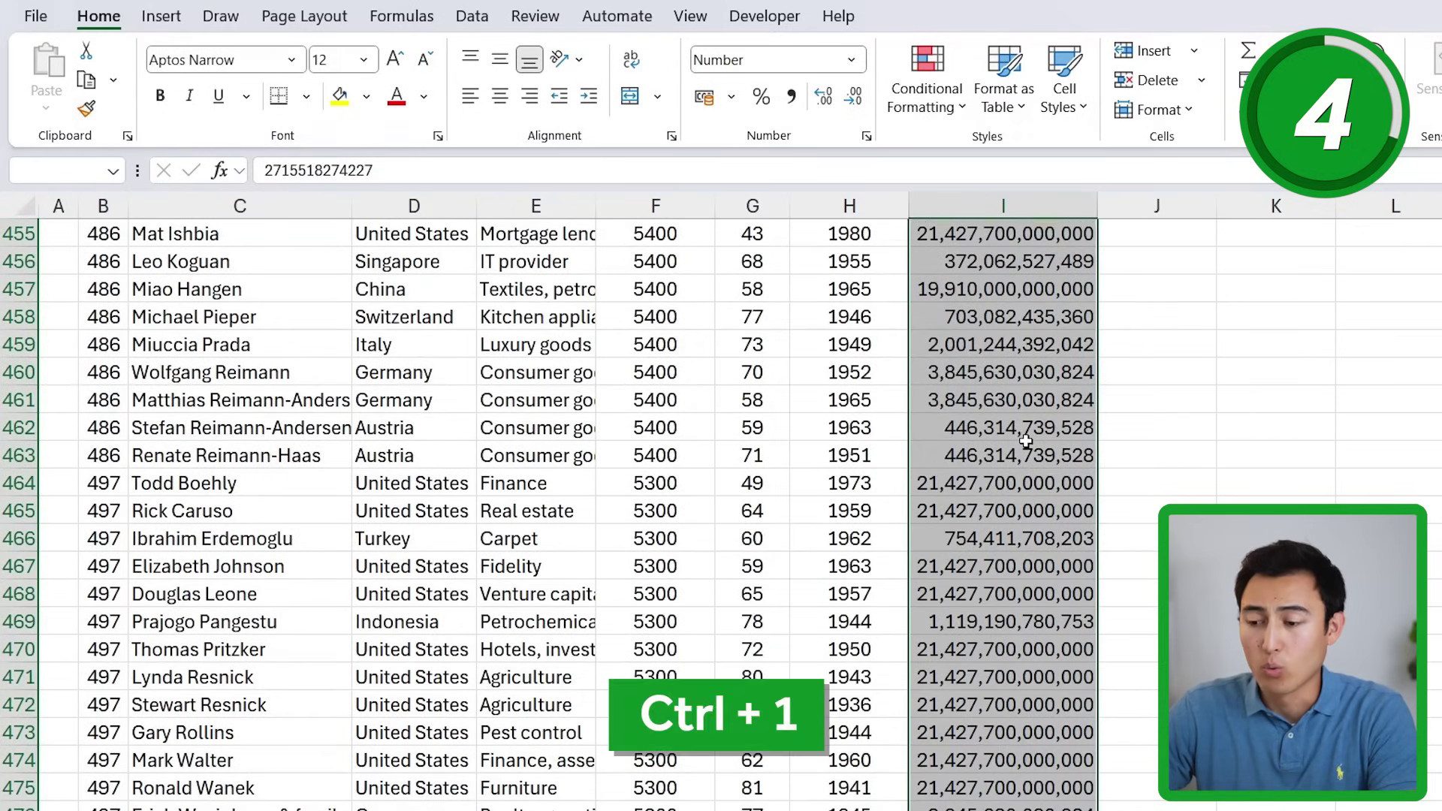
# - Apply the custom number format #,##0,,, to gdp_country so GDP shows in billions
pyautogui.hotkey('ctrl', '1')
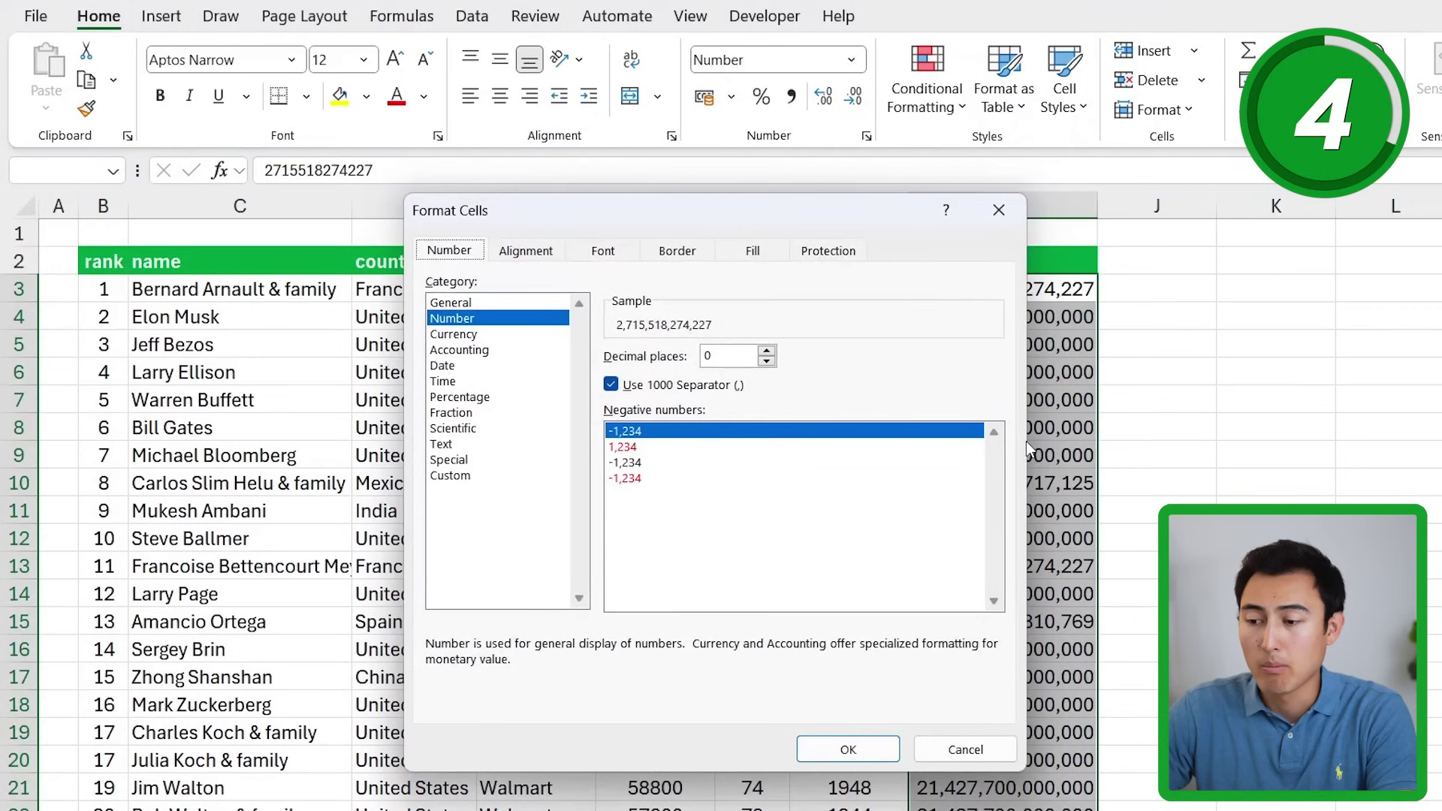
pyautogui.press('Return')
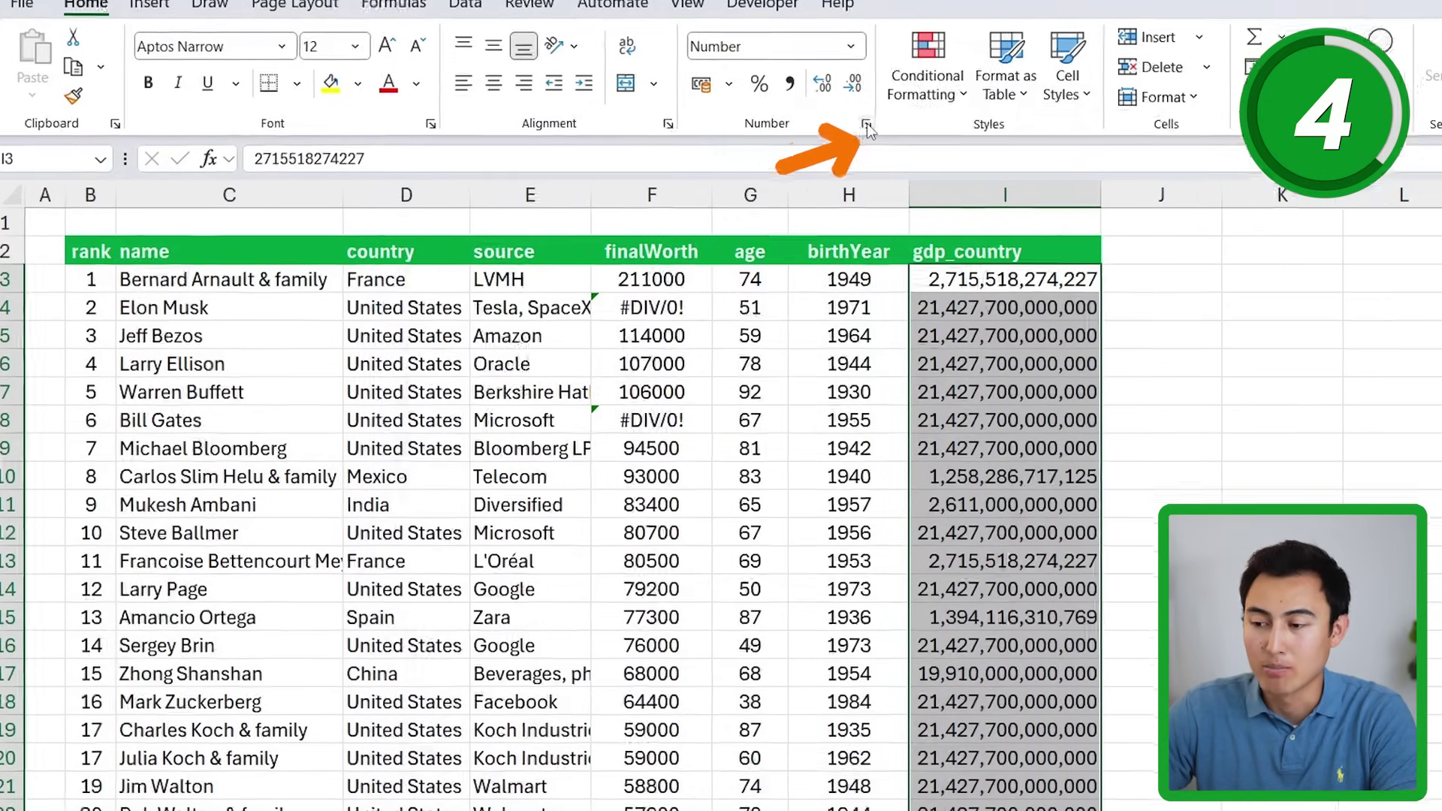
pyautogui.click(867, 137)
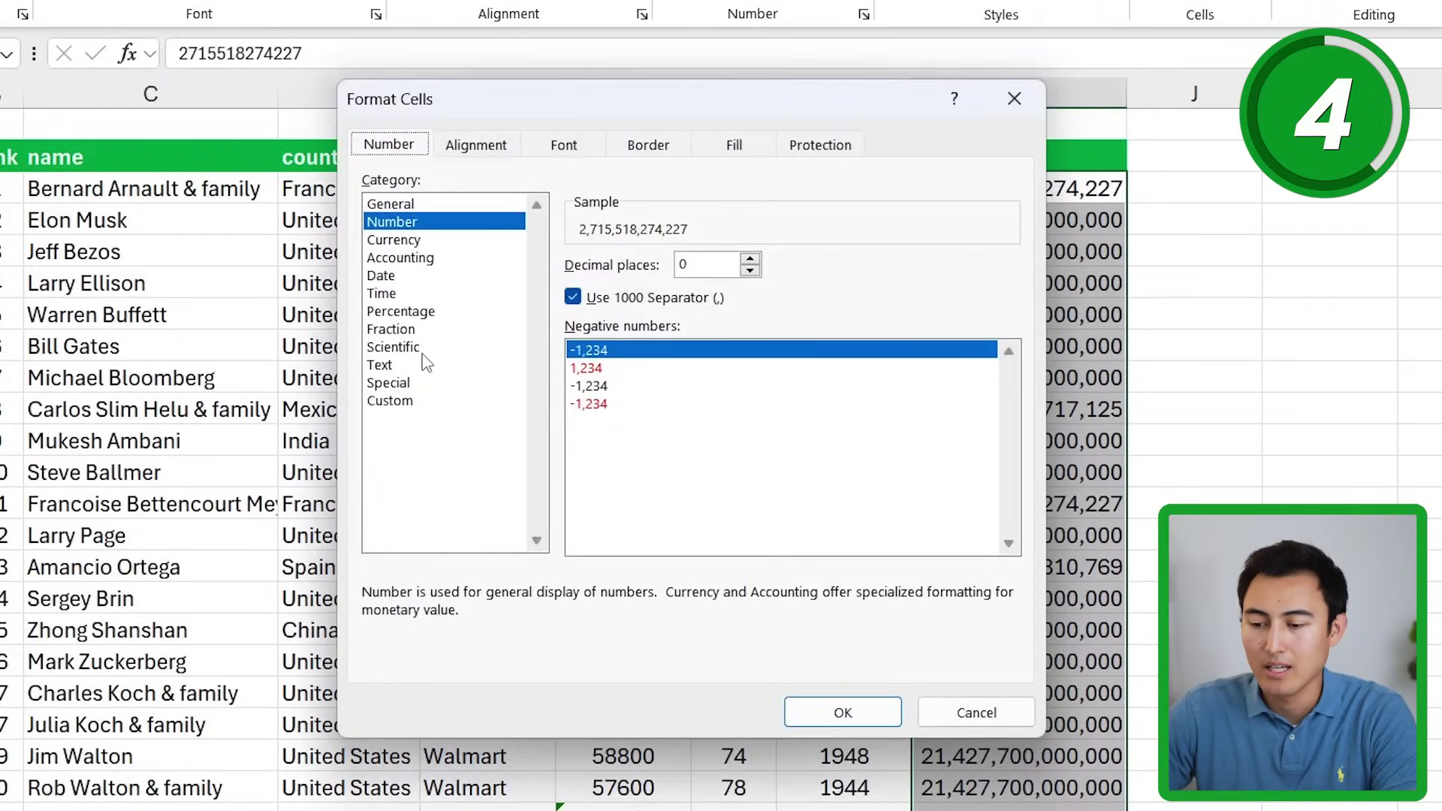
pyautogui.click(391, 401)
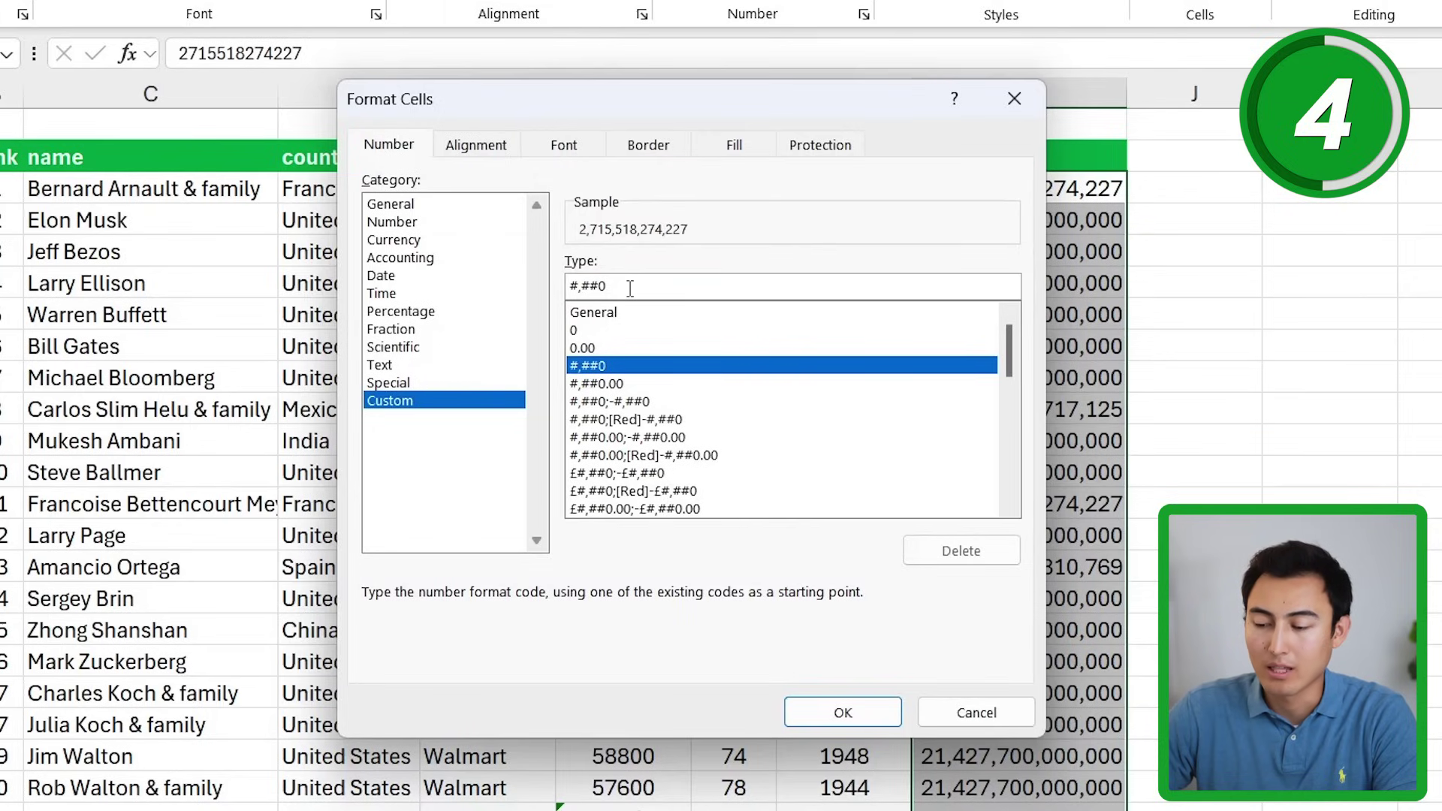
pyautogui.click(679, 287)
pyautogui.write(',')
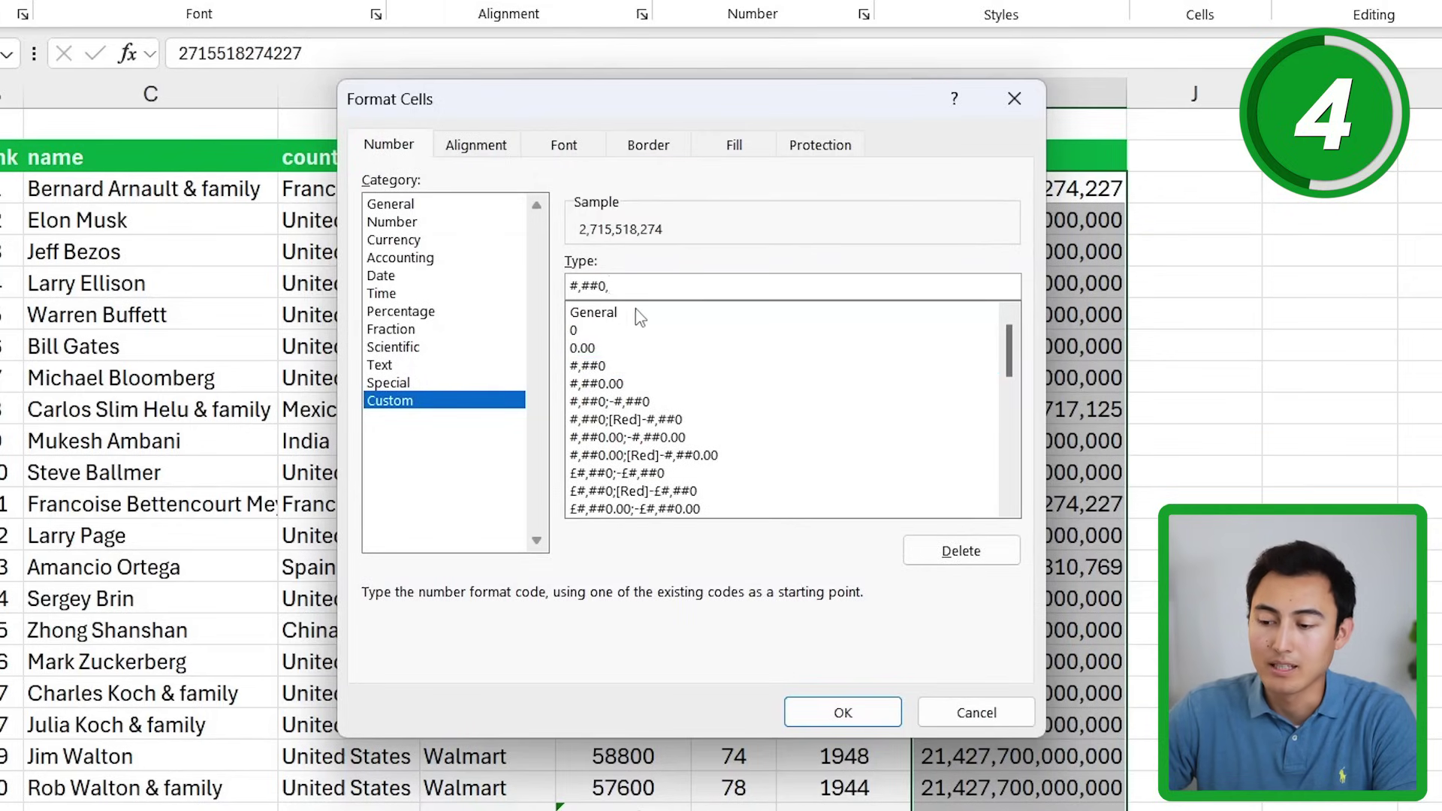
pyautogui.press('BackSpace')
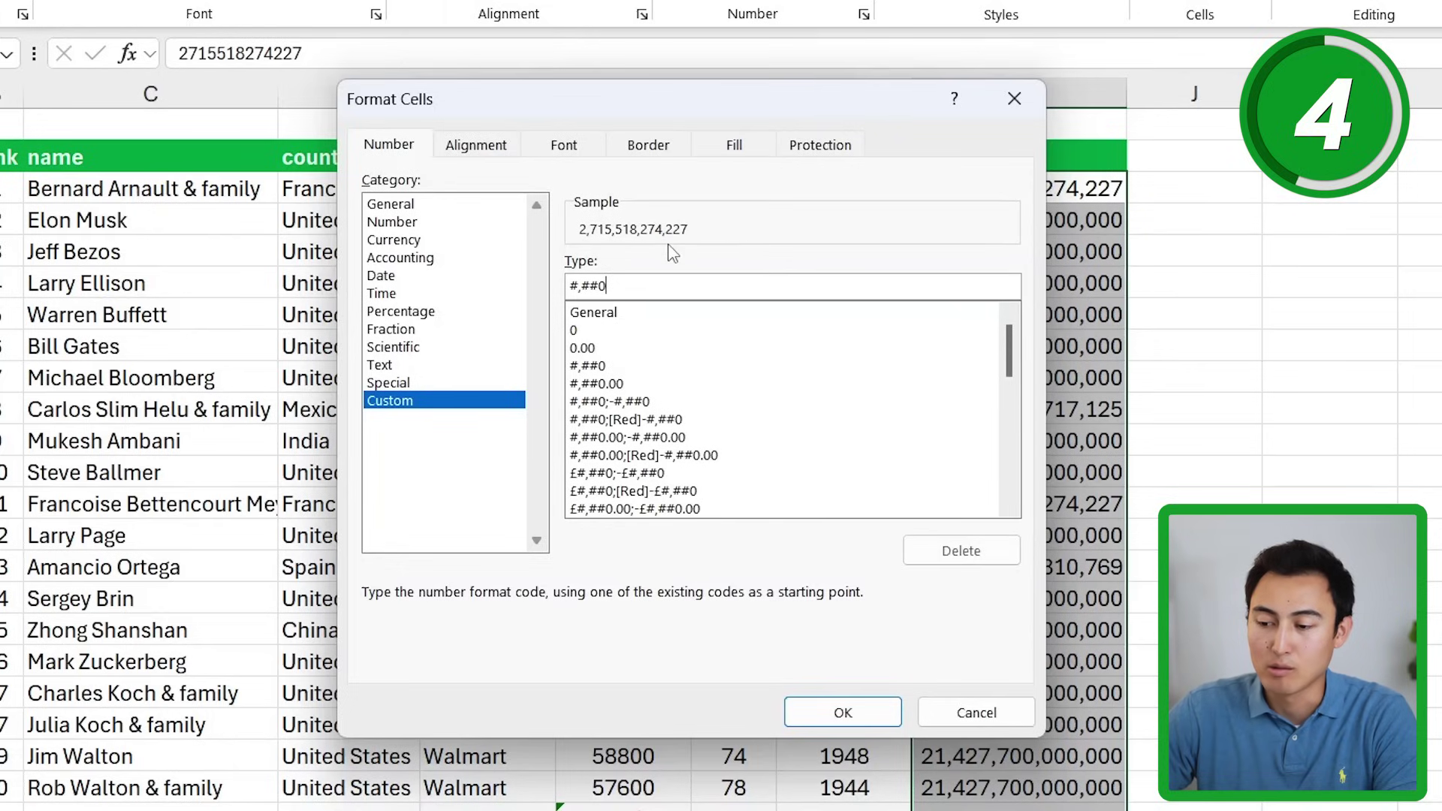
pyautogui.write(',')
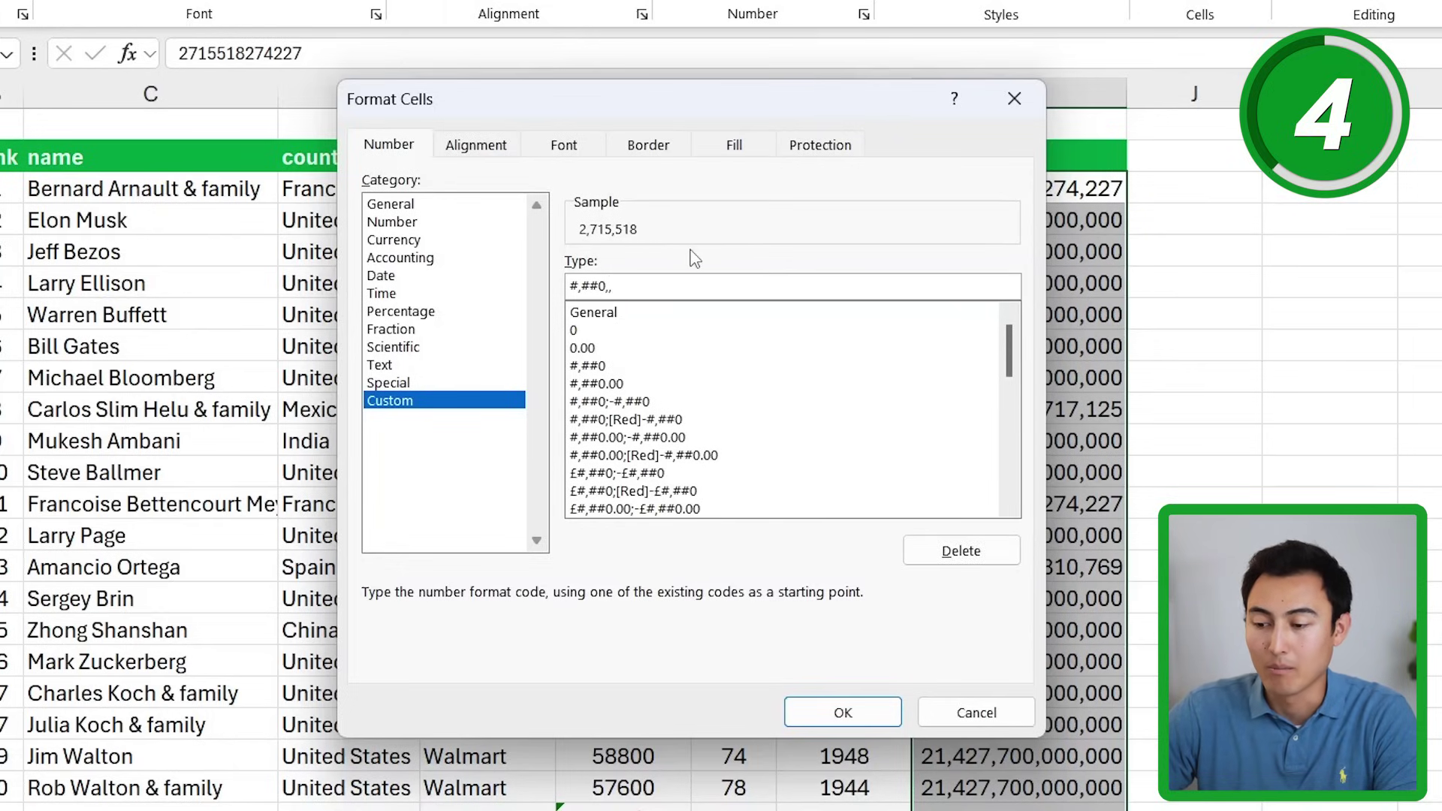
pyautogui.write(',,')
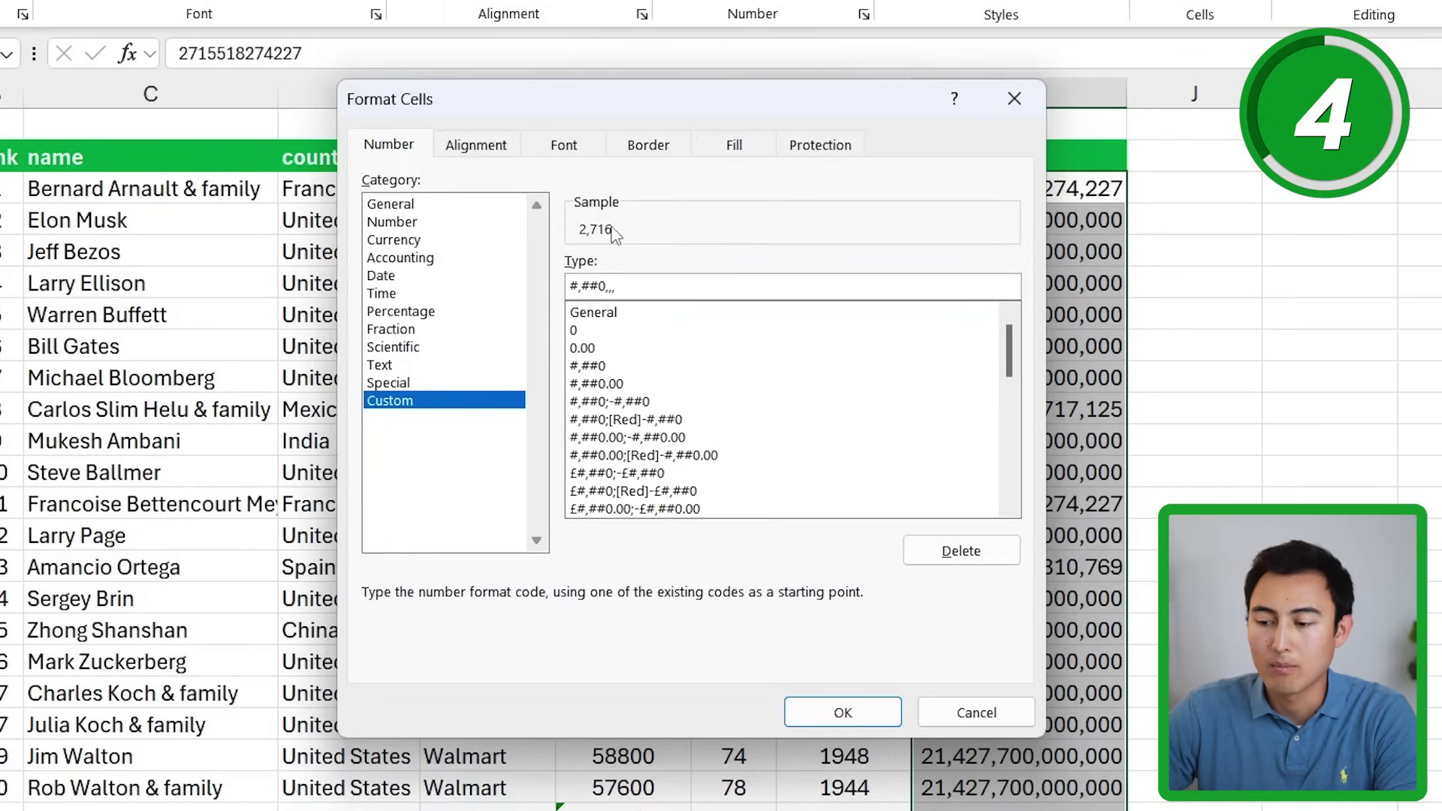
pyautogui.click(826, 714)
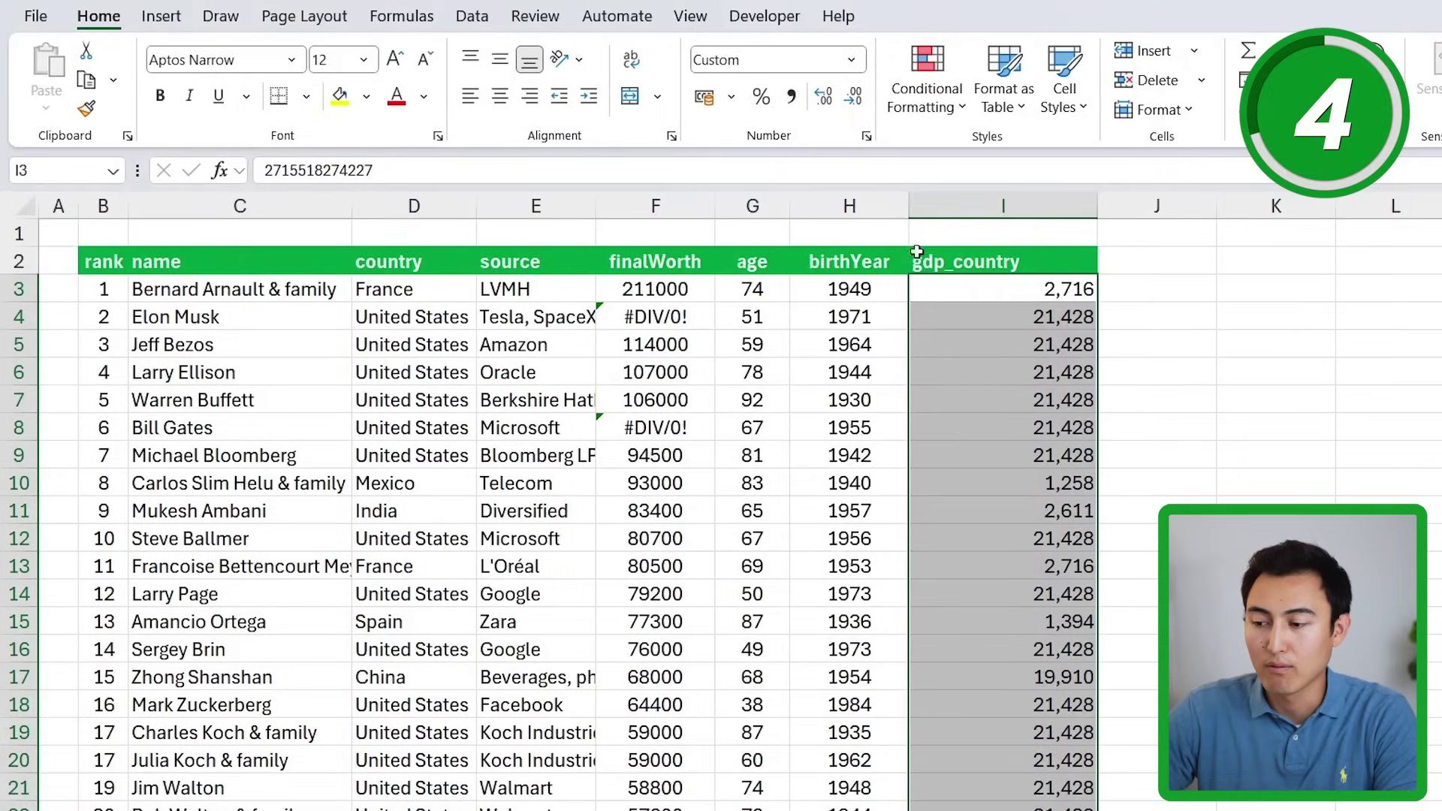
# - Check I4's raw value and test an =I4/1000 formula in J4, then delete it
pyautogui.click(961, 321)
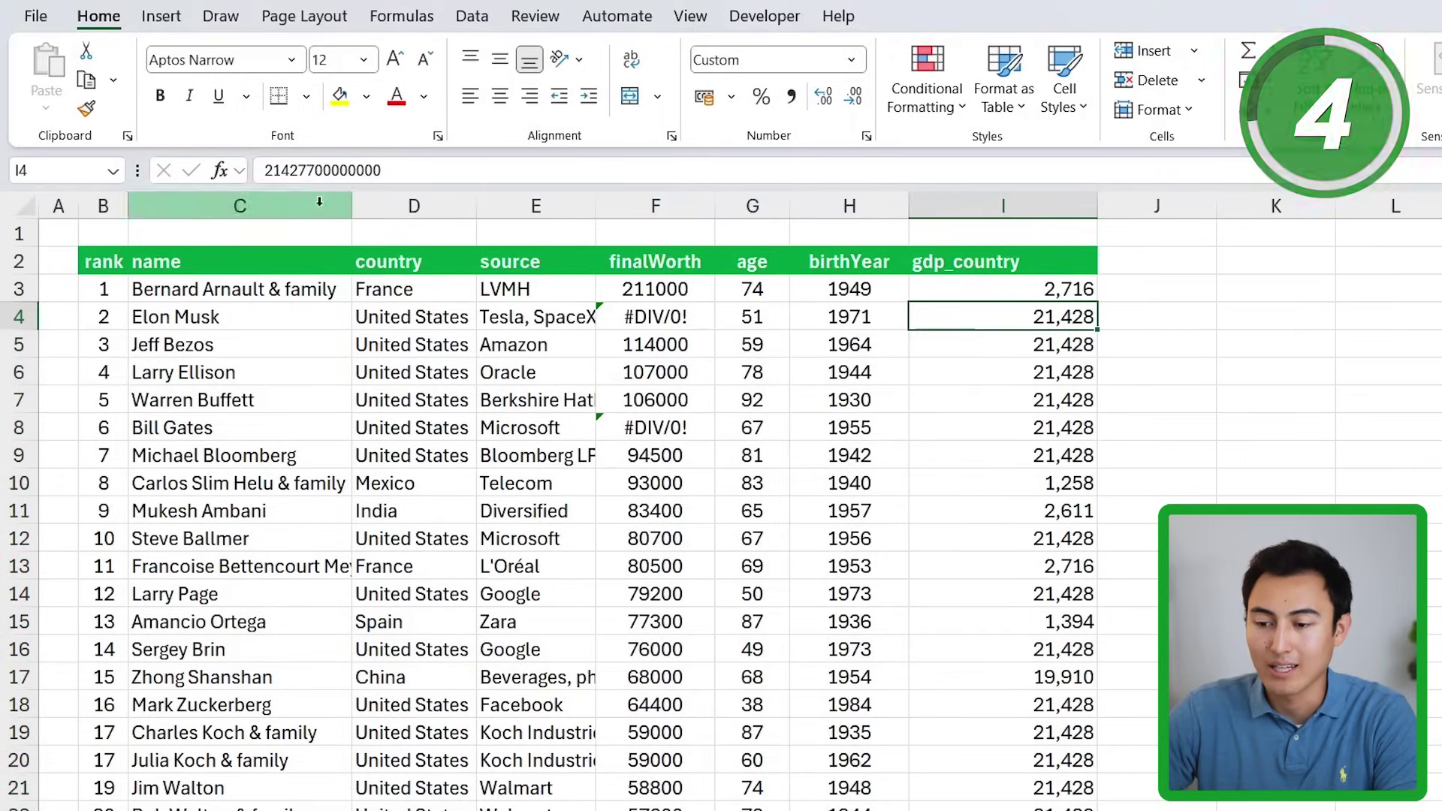
pyautogui.click(404, 178)
pyautogui.press('Escape')
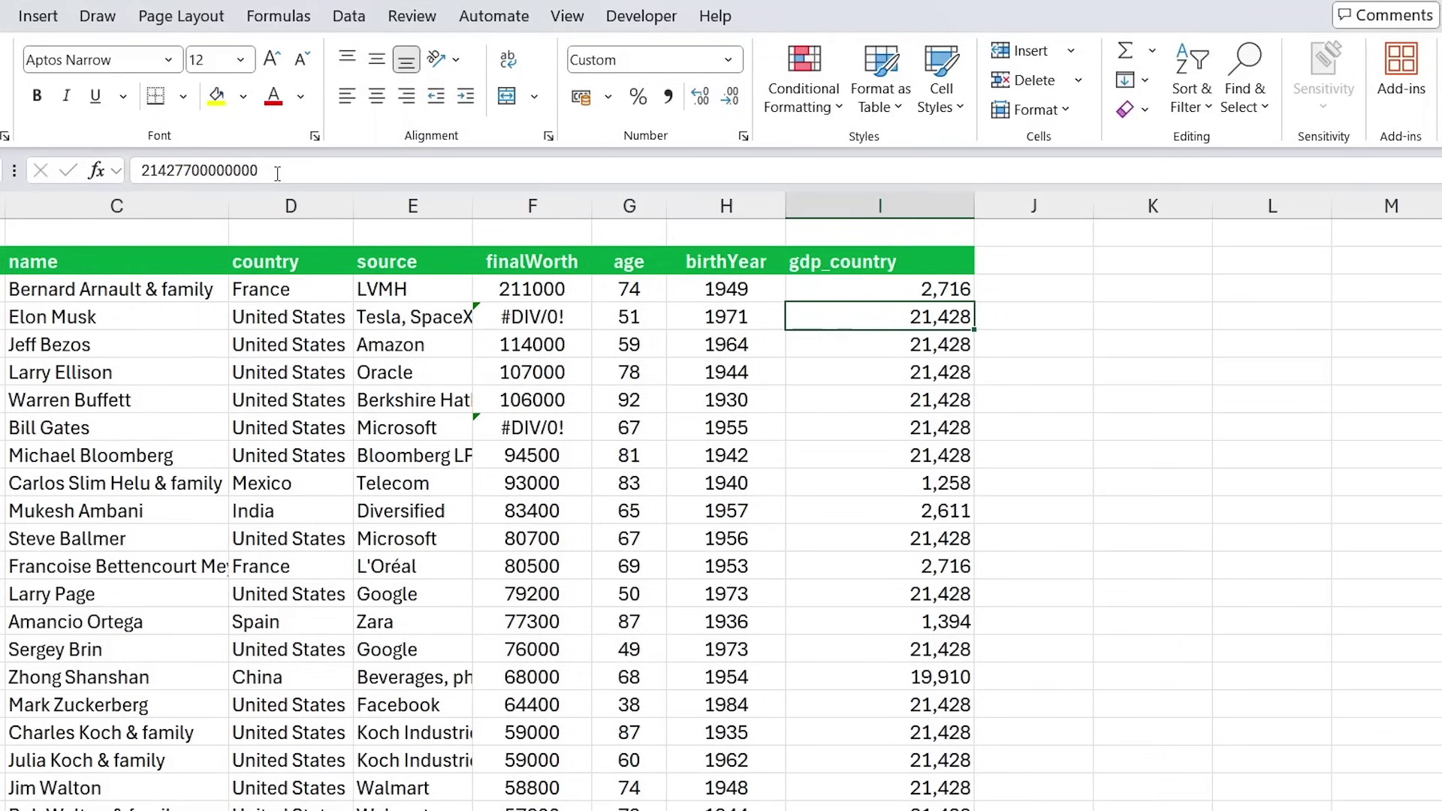
pyautogui.press('Right')
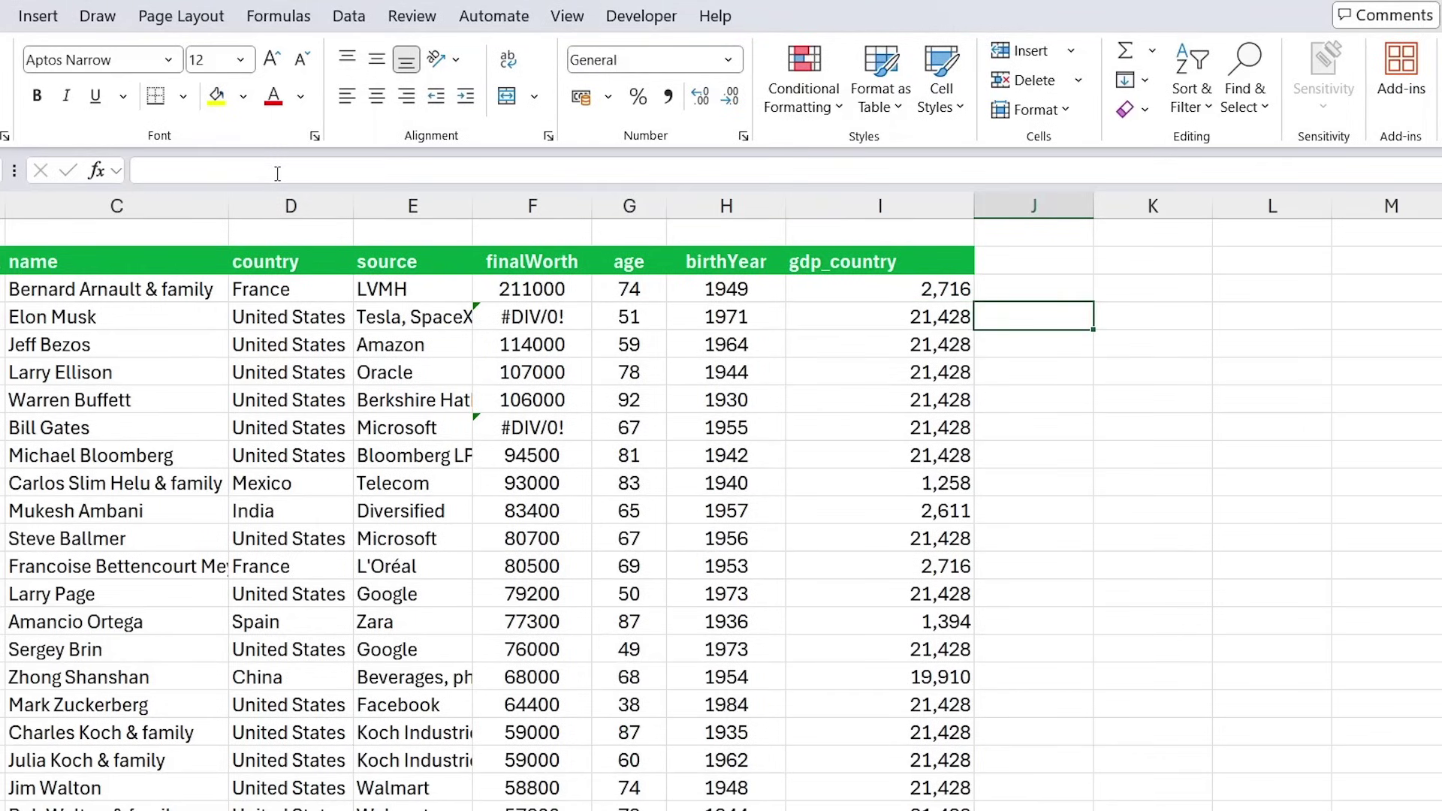
pyautogui.write('=')
pyautogui.press('Left')
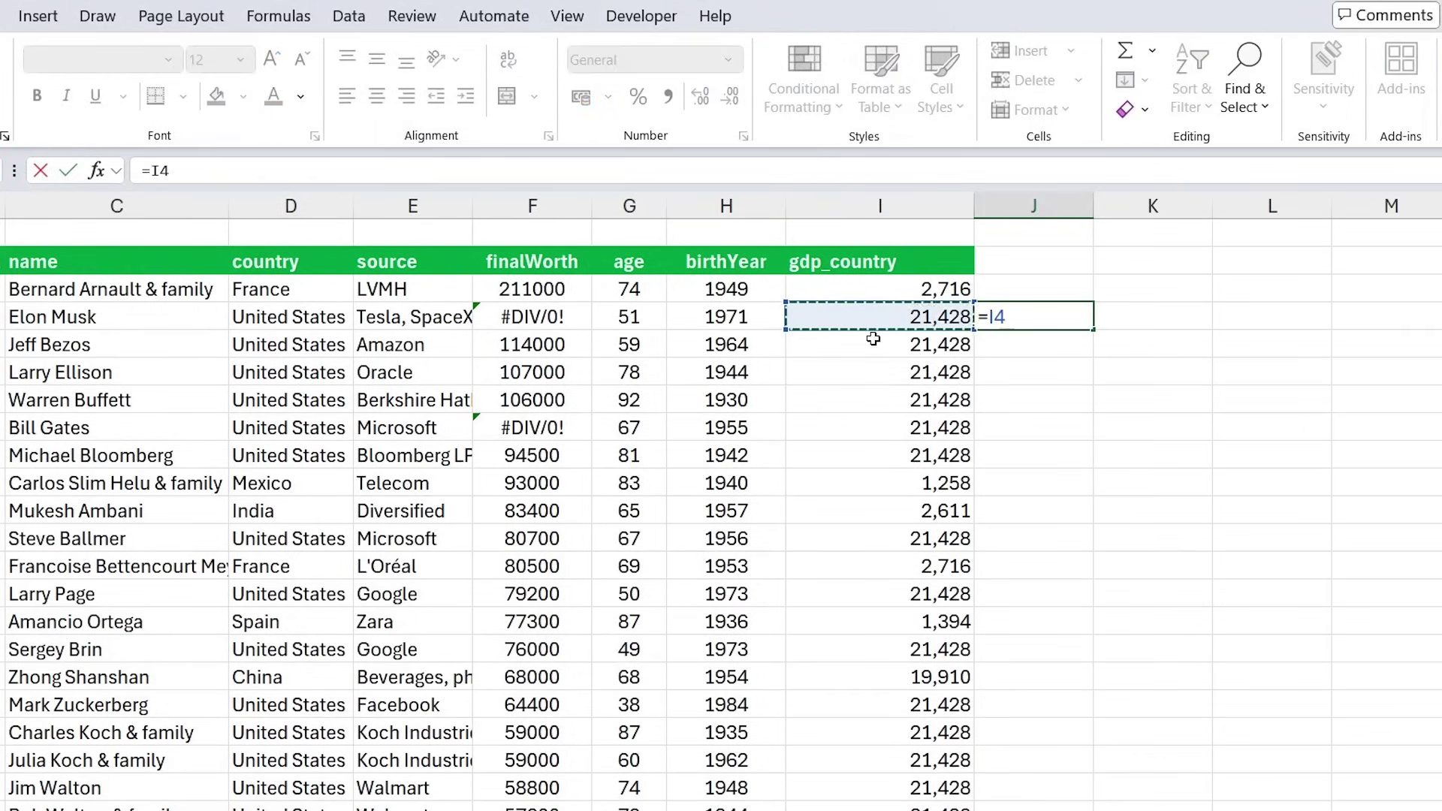
pyautogui.write('/1000')
pyautogui.press('Return')
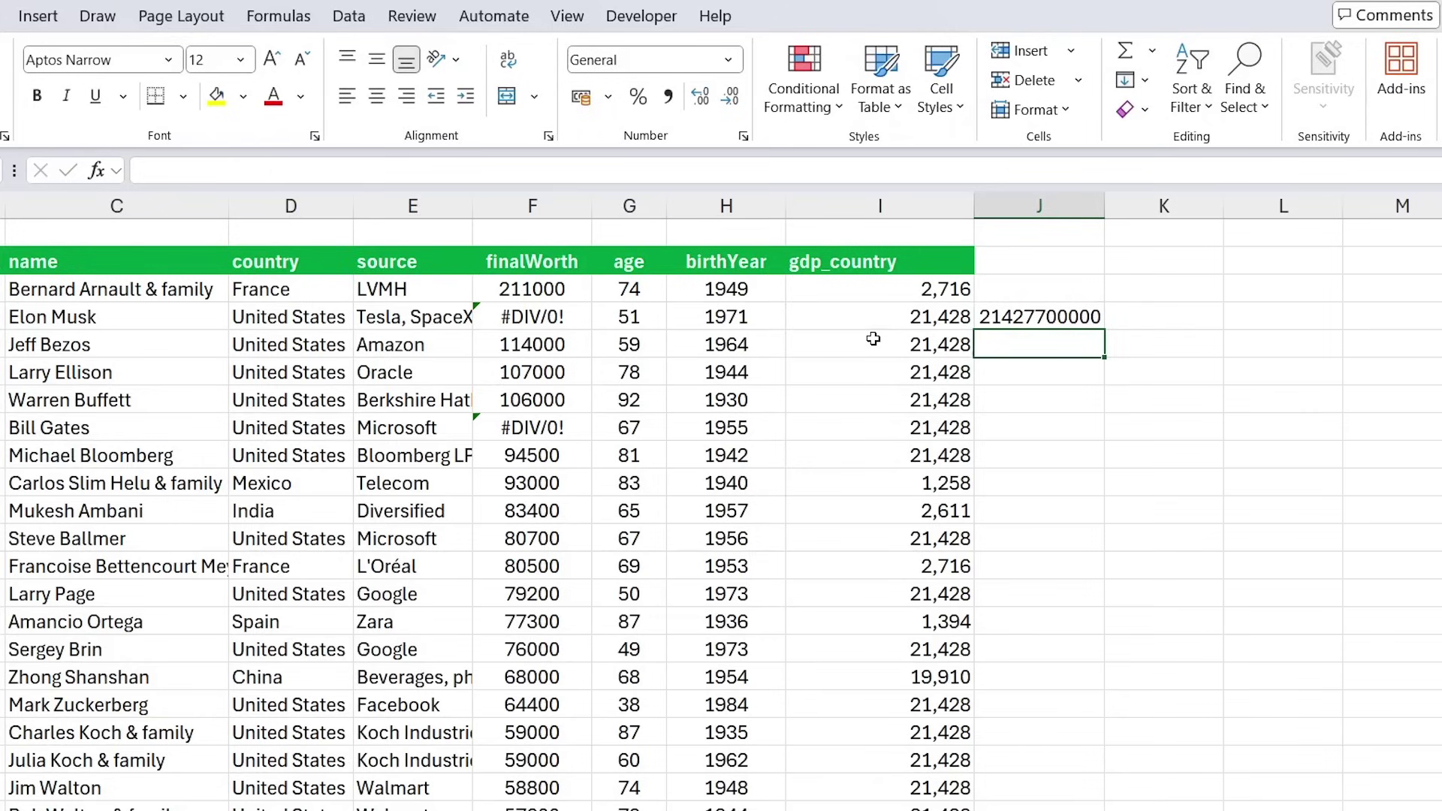
pyautogui.press('Up')
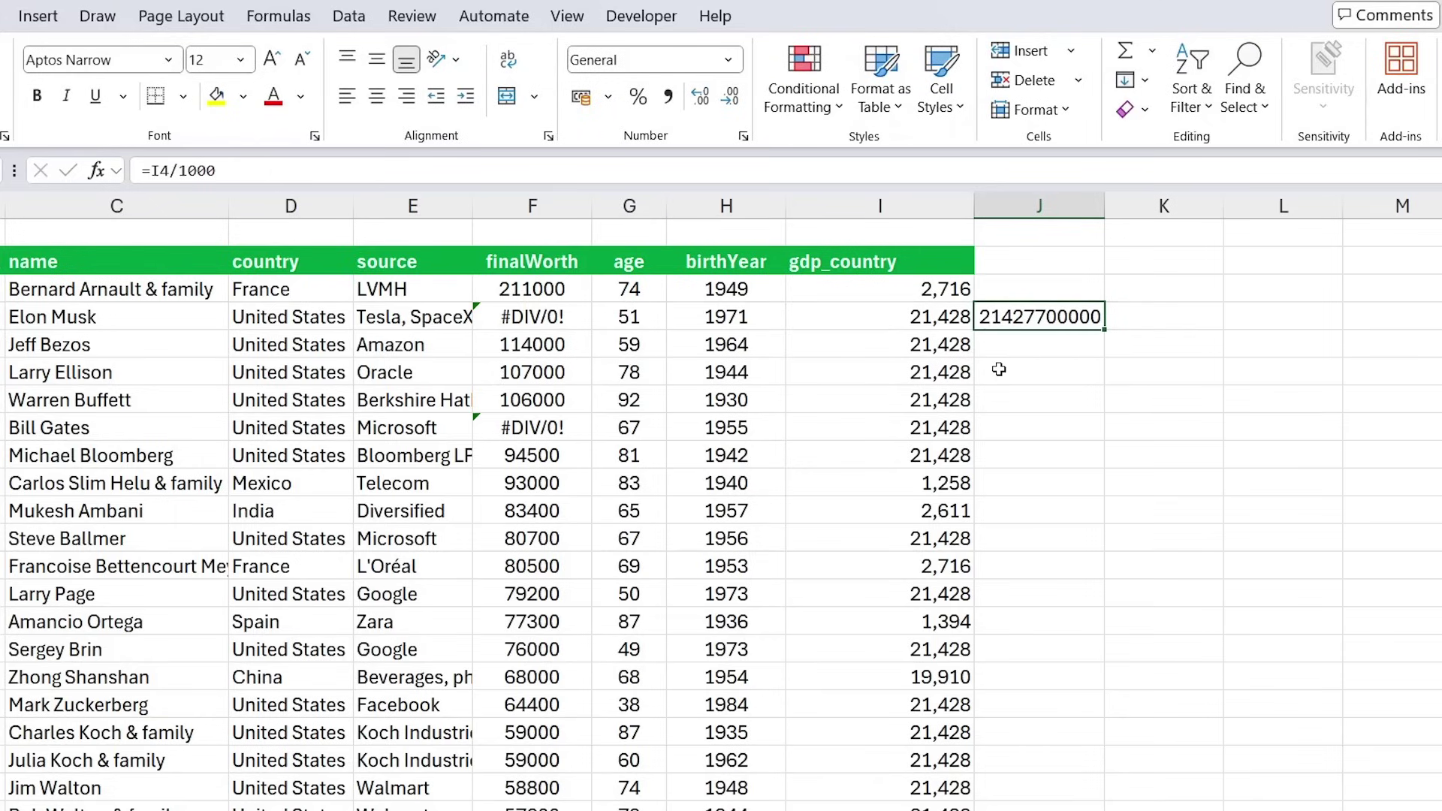
pyautogui.press('Delete')
# - Rename the I2 header to 'gdp_country (numbers in Bn)'
pyautogui.press('Up')
pyautogui.press('Up')
pyautogui.press('Left')
pyautogui.click(247, 171)
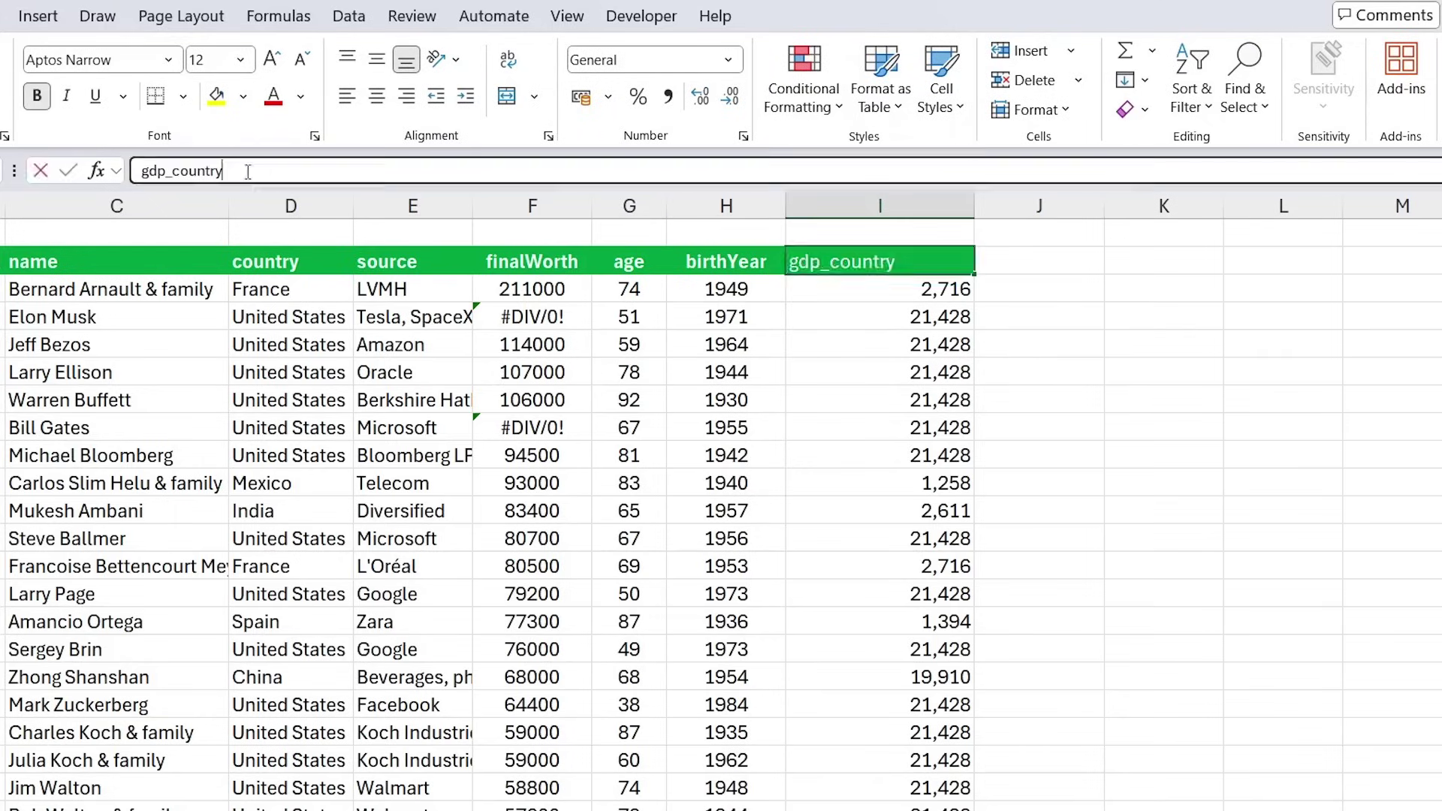
pyautogui.write('9')
pyautogui.write('n')
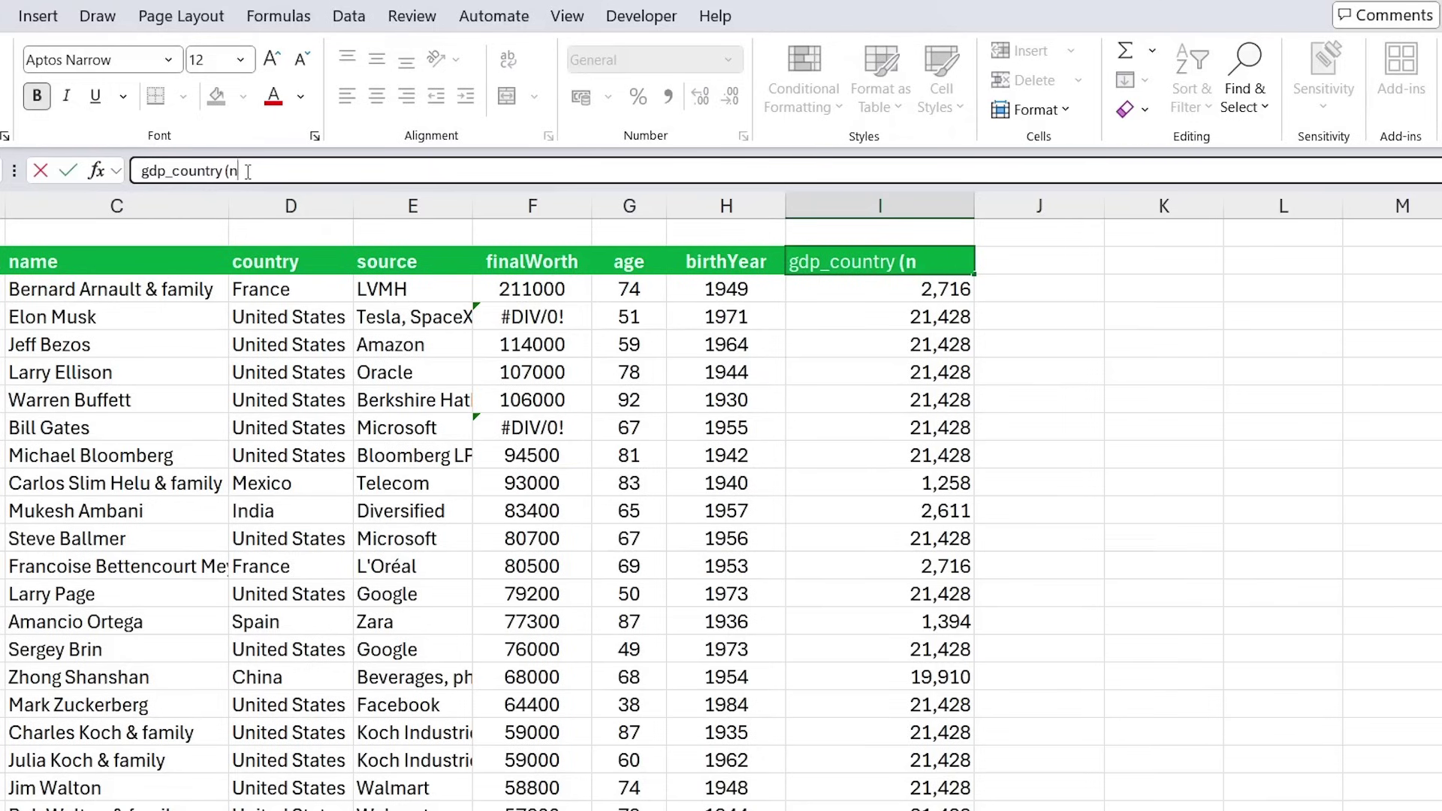
pyautogui.write('umbers in Bn)')
pyautogui.hotkey('ctrl', 'Return')
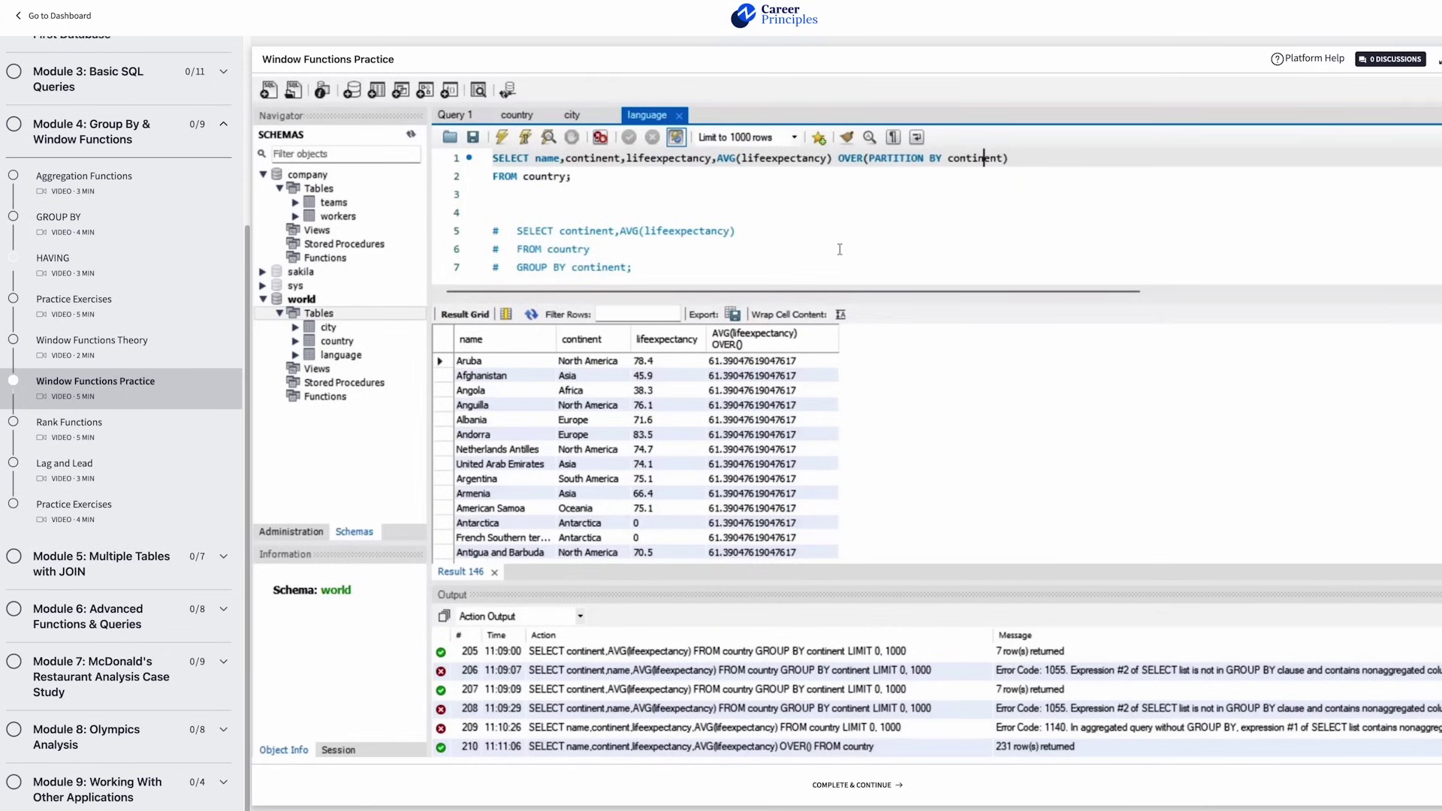
# - Execute the AVG(lifeexpectancy) OVER(PARTITION BY continent) window query with Ctrl+Enter
pyautogui.hotkey('ctrl', 'Return')
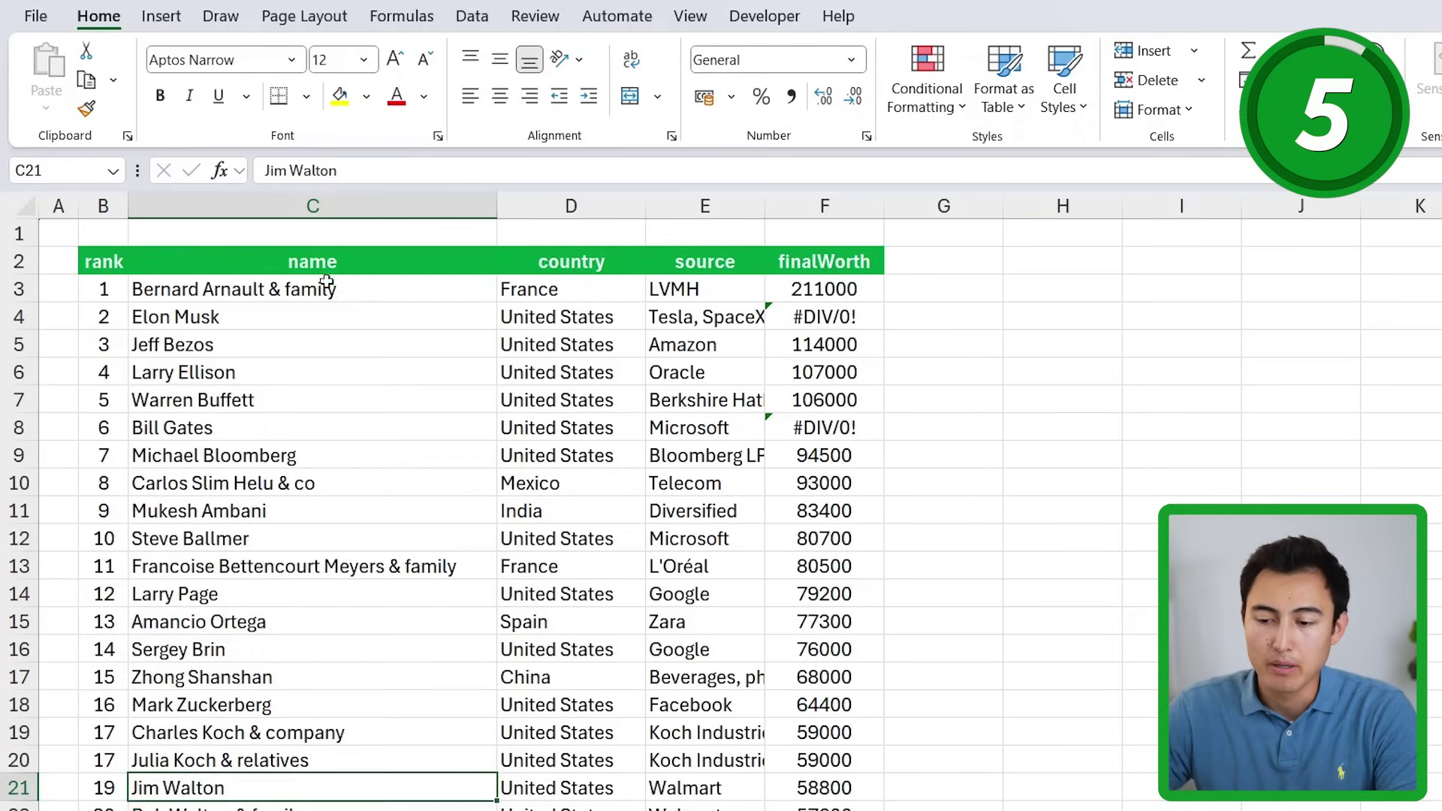
# - Review suffixed names such as 'Bernard Arnault & family', 'Carlos Slim Helu & co' and 'Charles Koch & company'
pyautogui.click(268, 290)
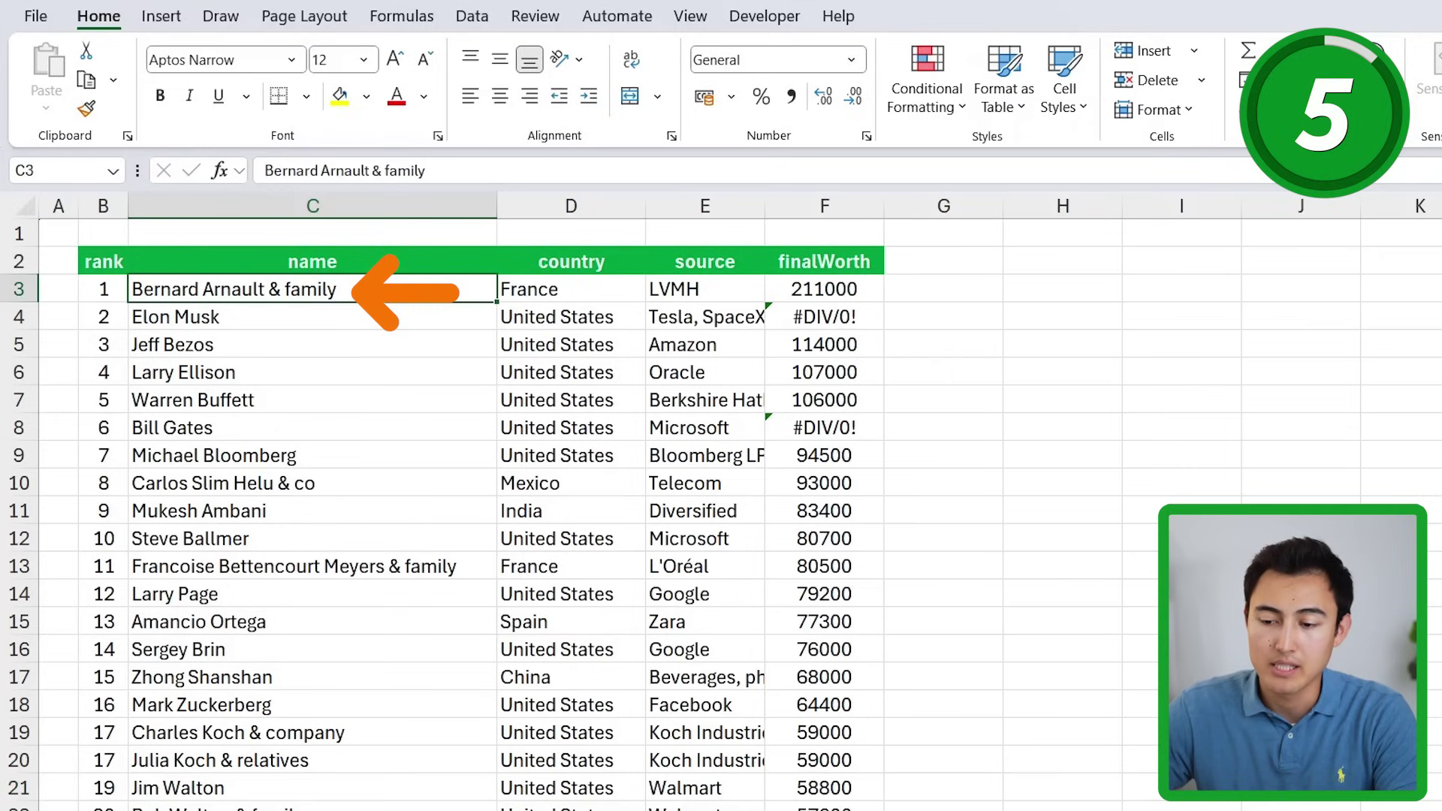
pyautogui.click(279, 482)
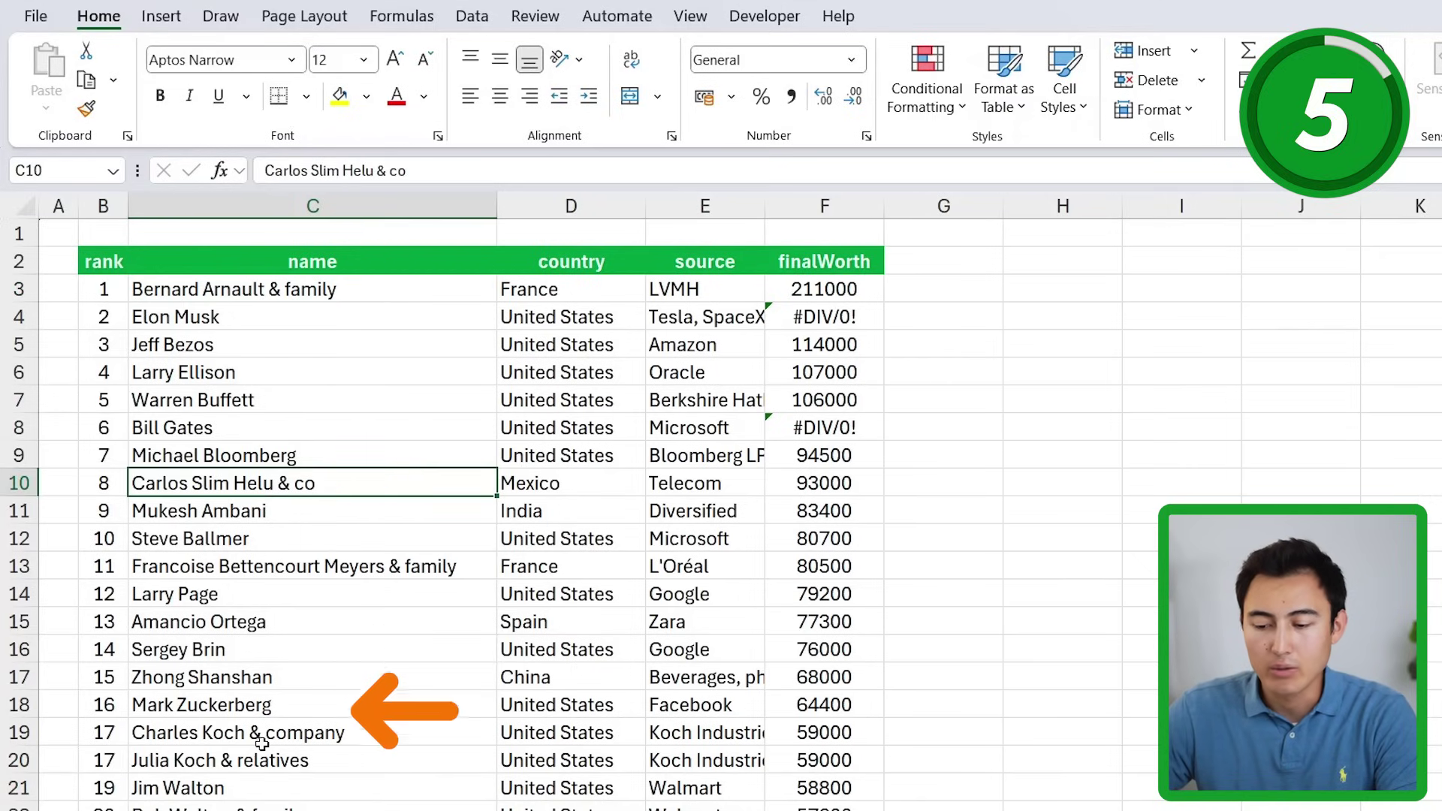
pyautogui.click(214, 737)
pyautogui.click(246, 755)
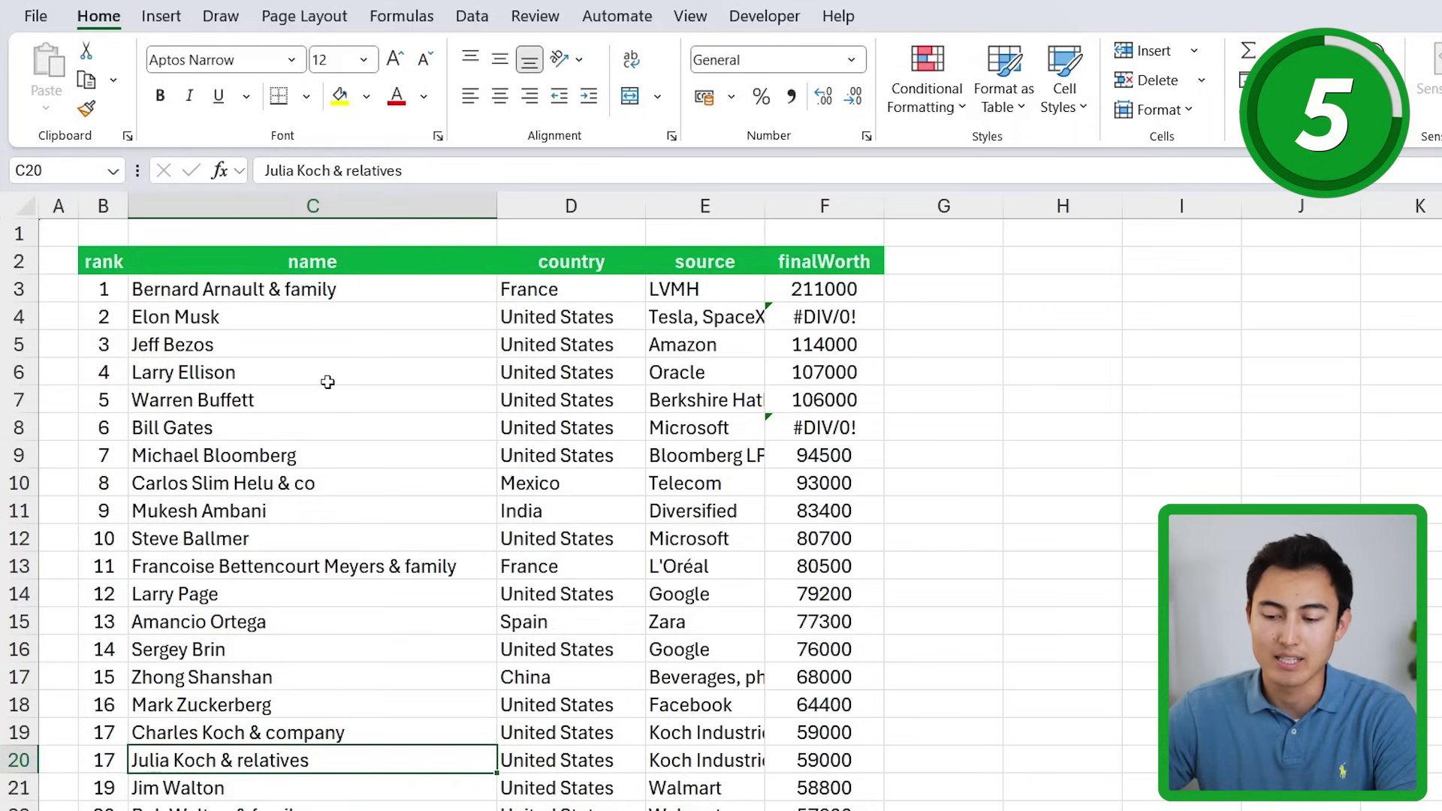
# - Select the name column from C3 down to the last row with Ctrl+Shift+Down
pyautogui.click(249, 295)
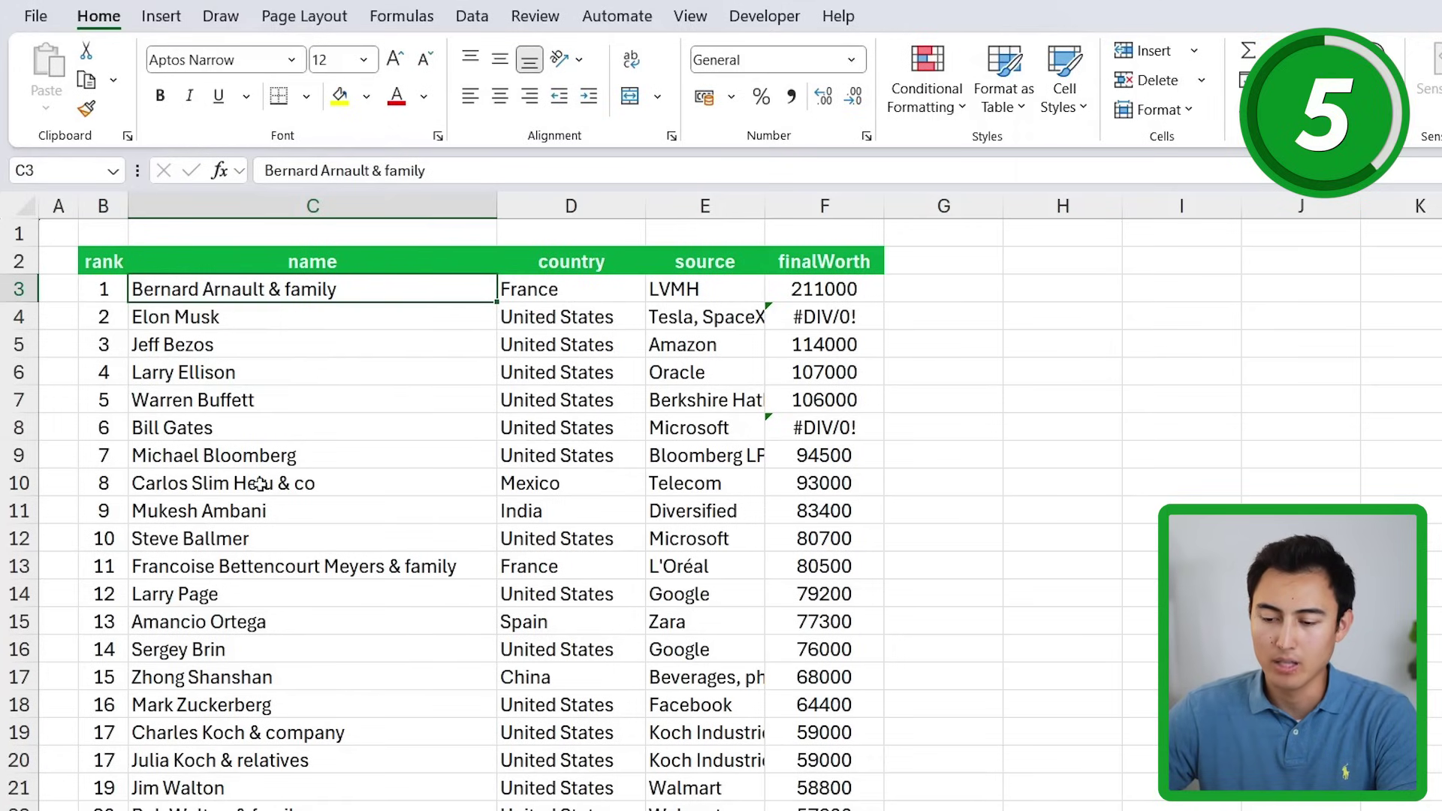
pyautogui.hotkey('ctrl', 'shift', 'Down')
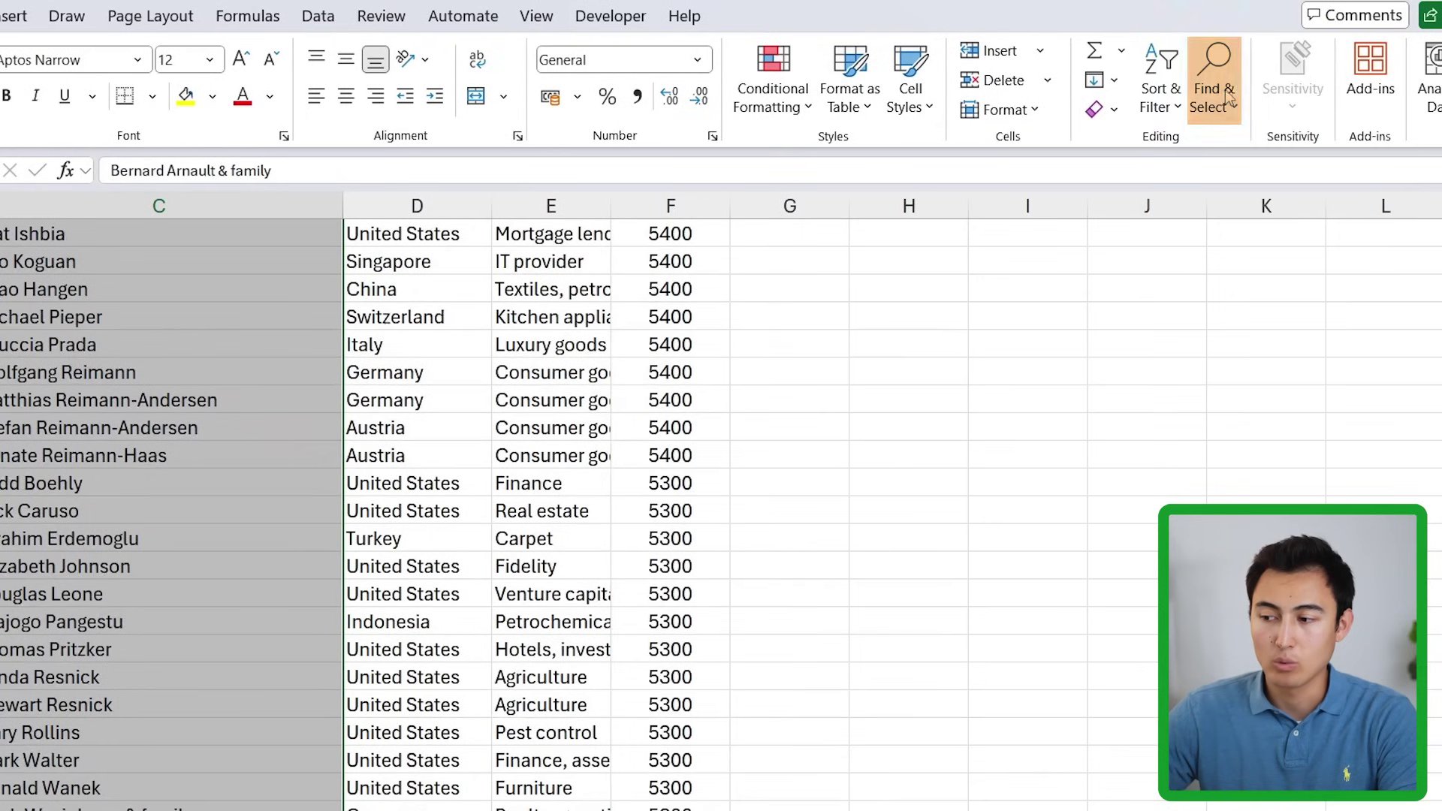
pyautogui.click(1229, 98)
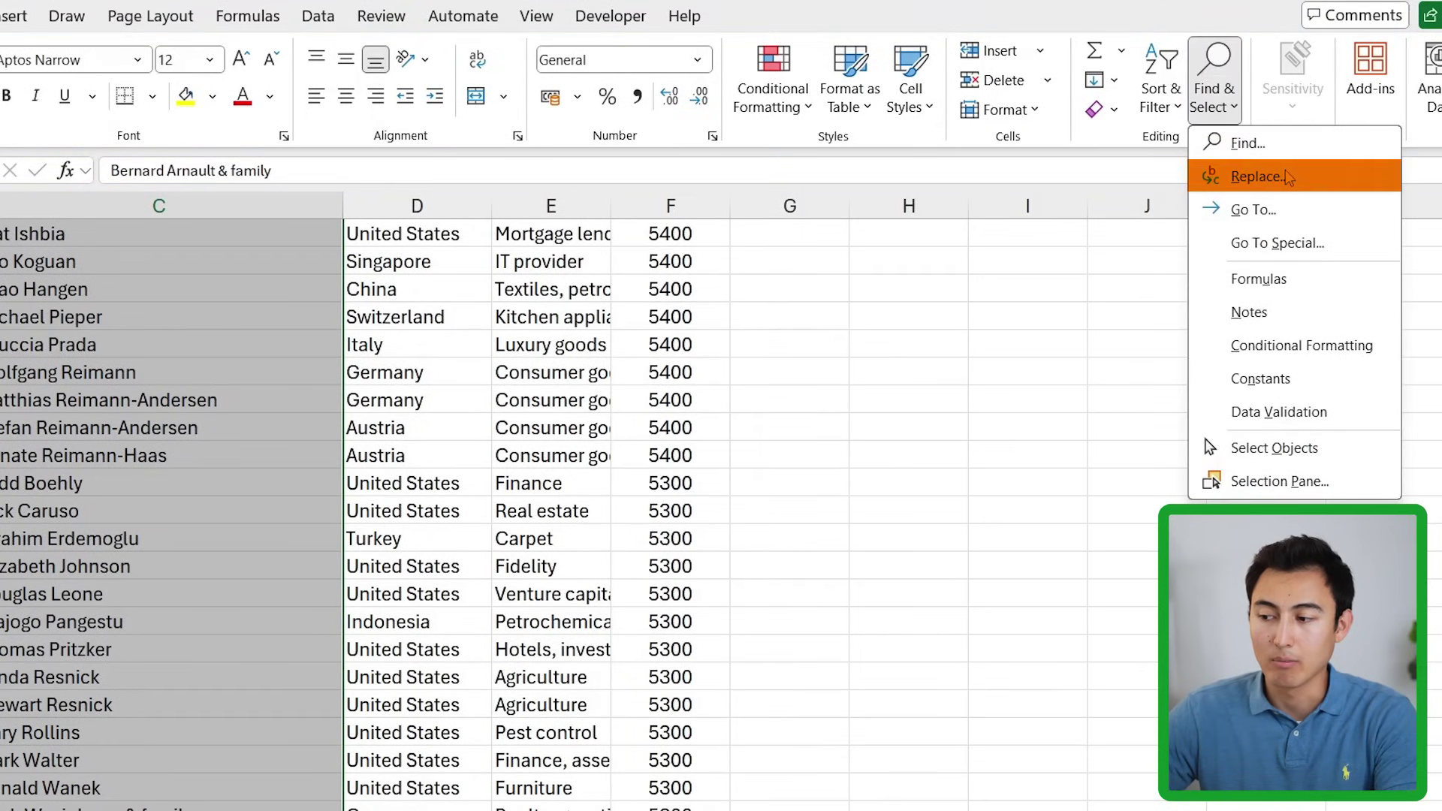
# - Replace '&*' with nothing to remove all 81 ampersand suffixes, then return to Bernard Arnault
pyautogui.click(1256, 176)
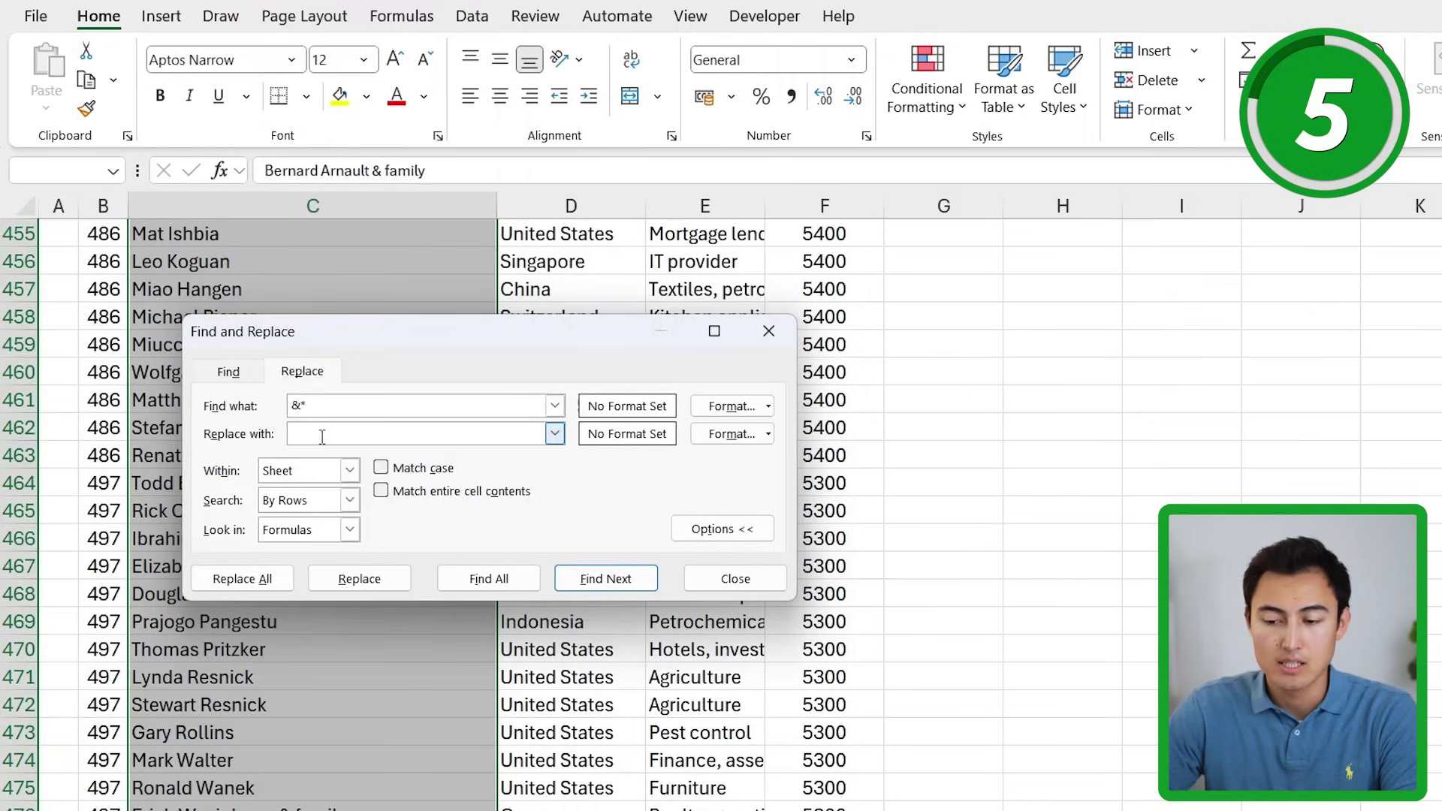
pyautogui.click(237, 584)
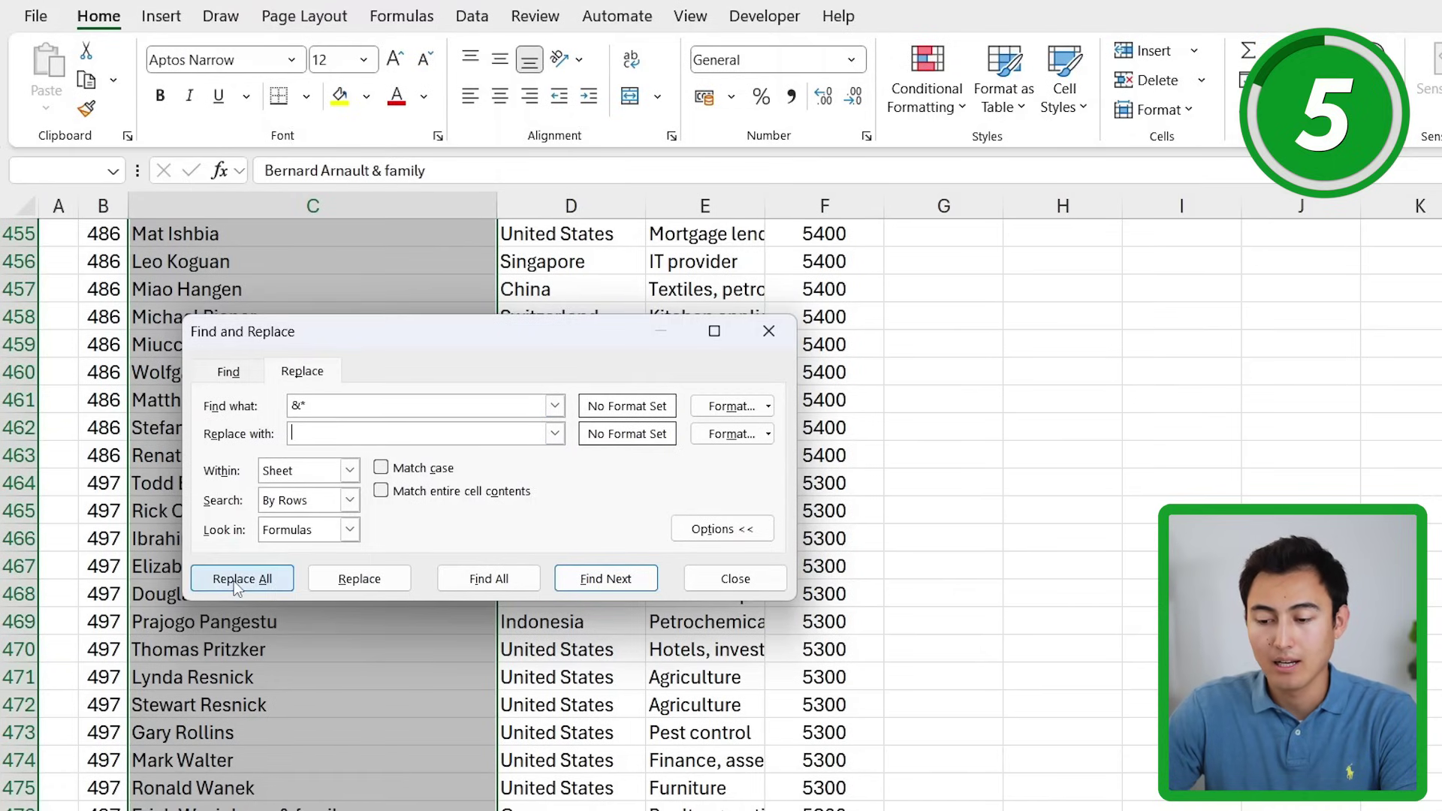
pyautogui.click(614, 522)
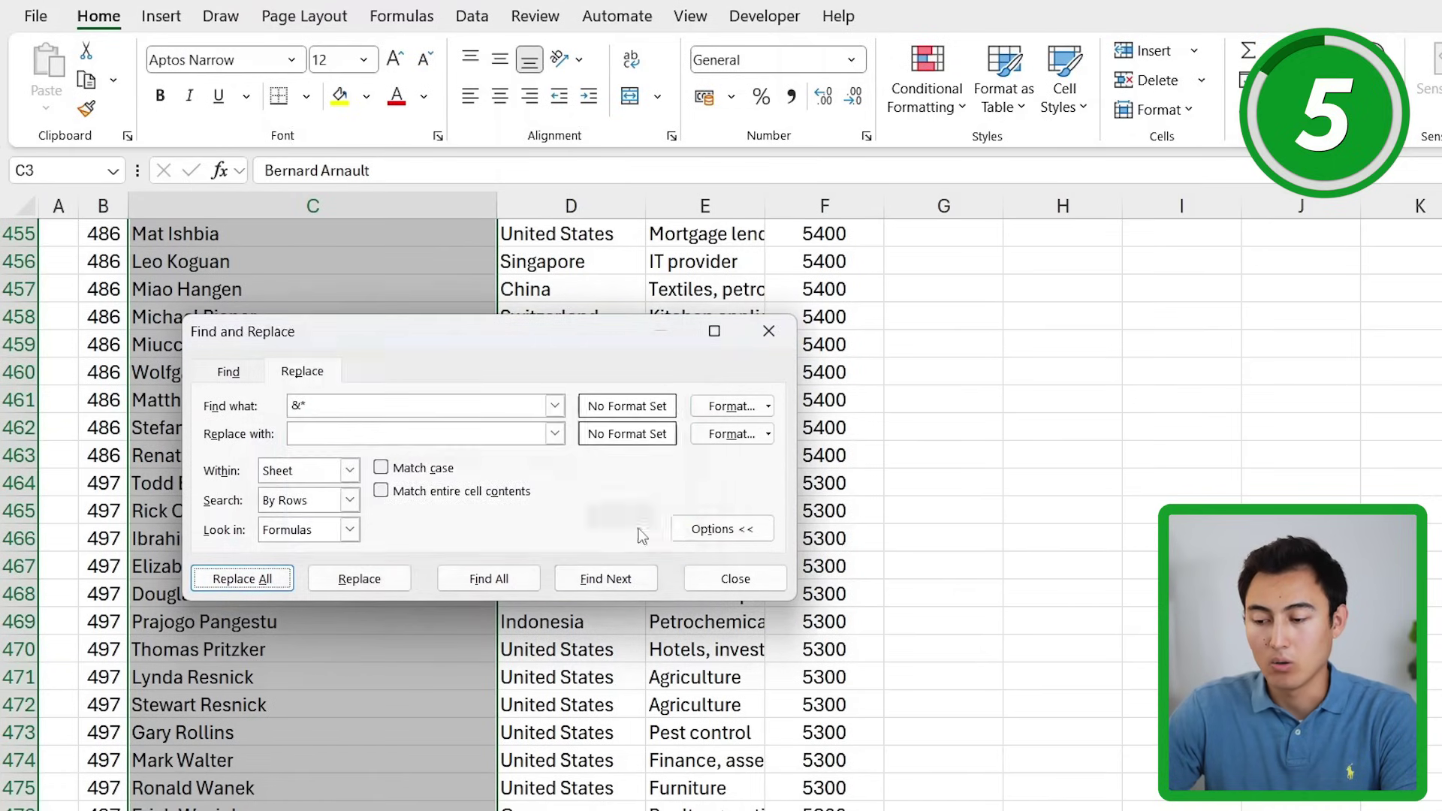
pyautogui.click(737, 581)
pyautogui.hotkey('ctrl', 'Up')
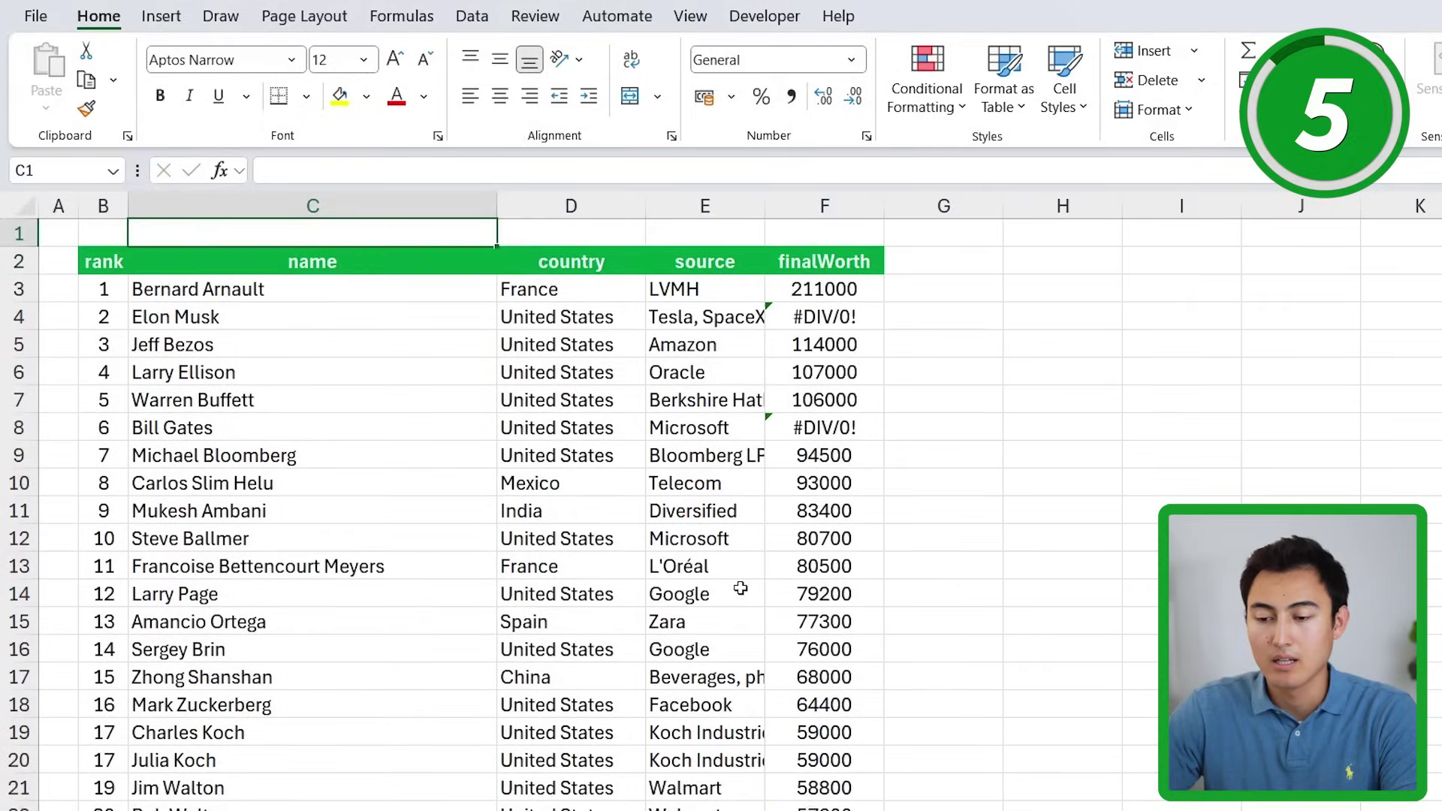
pyautogui.press('Down')
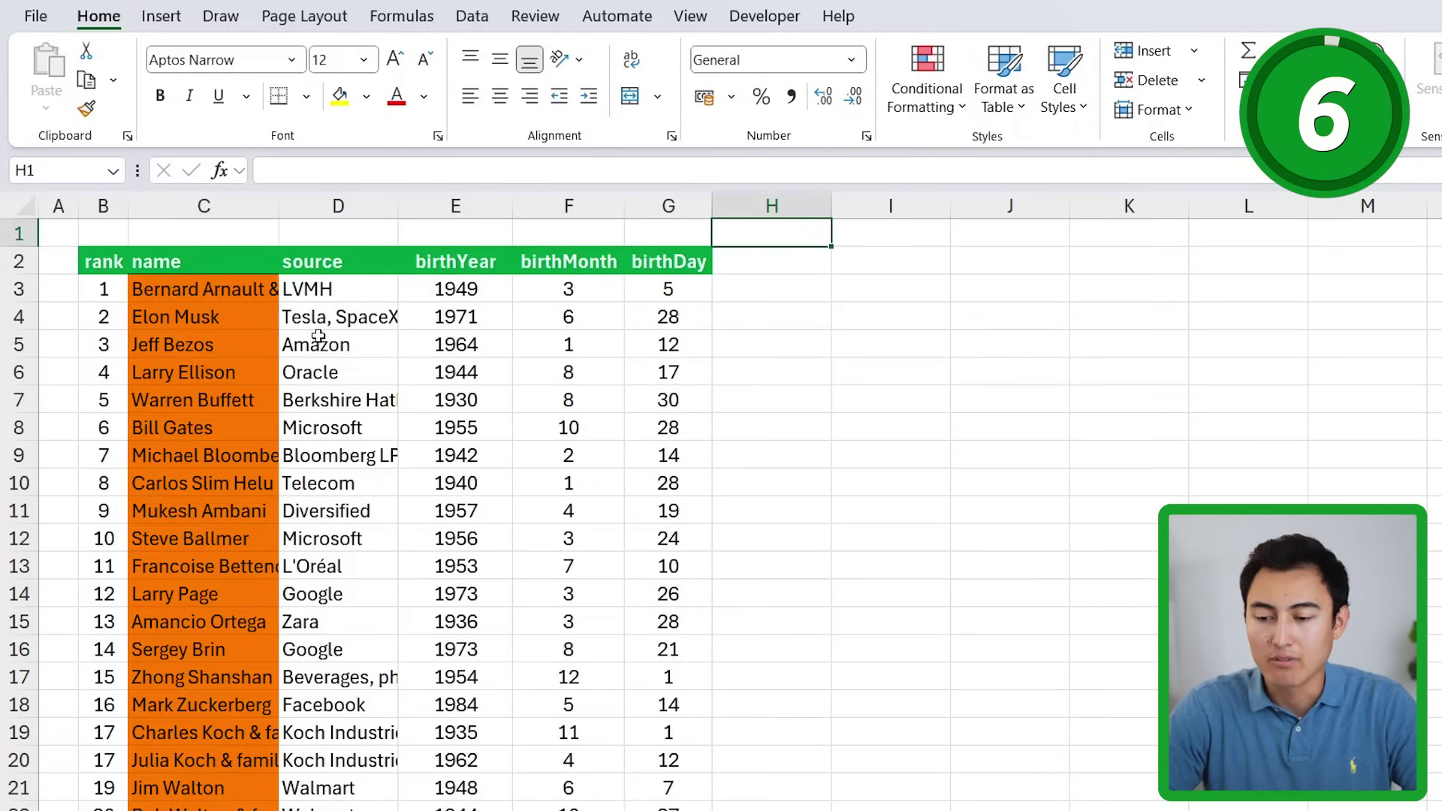
# - Move from the Amazon source entry to the empty cell H3 beside the first birthDay
pyautogui.click(319, 337)
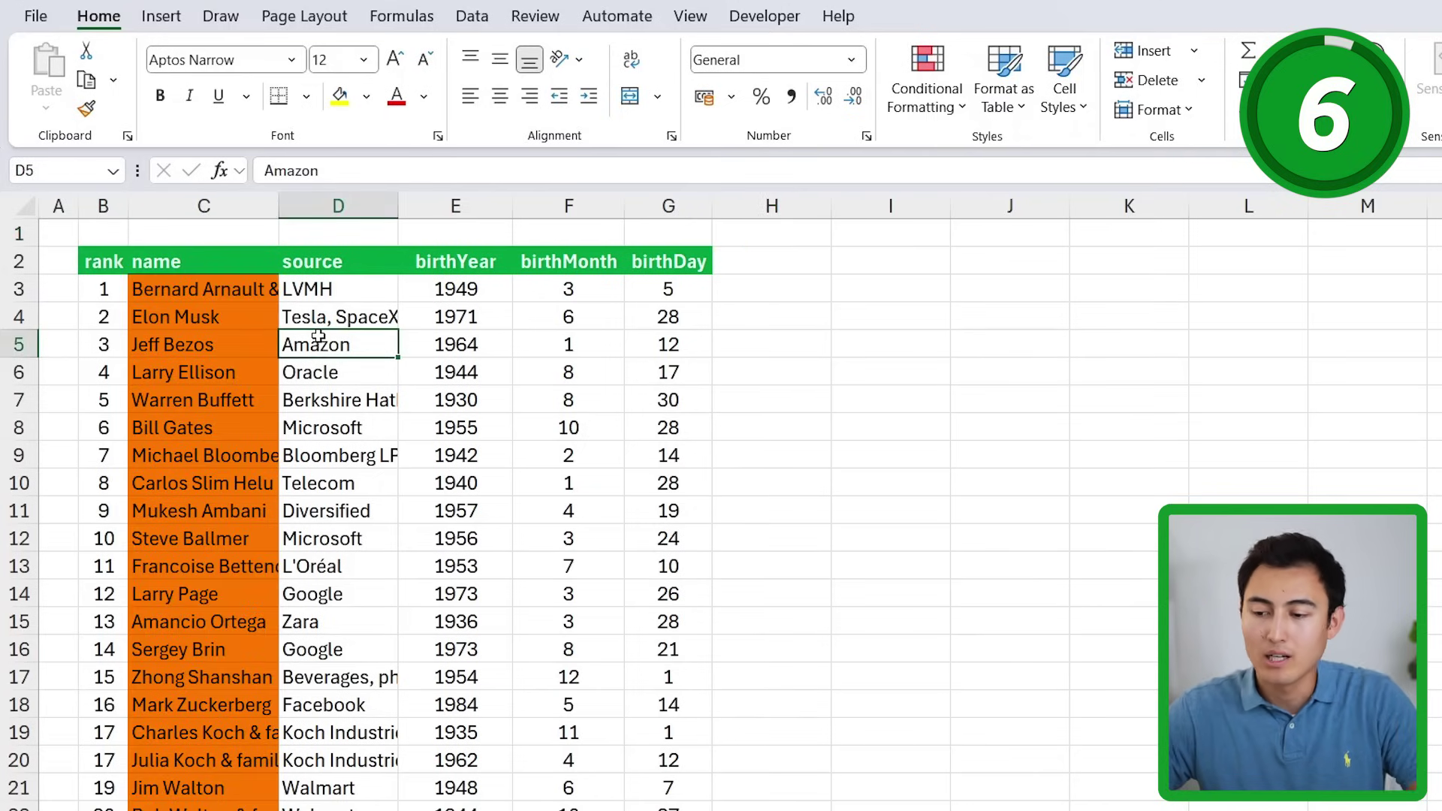
pyautogui.press('Right')
pyautogui.press('Right')
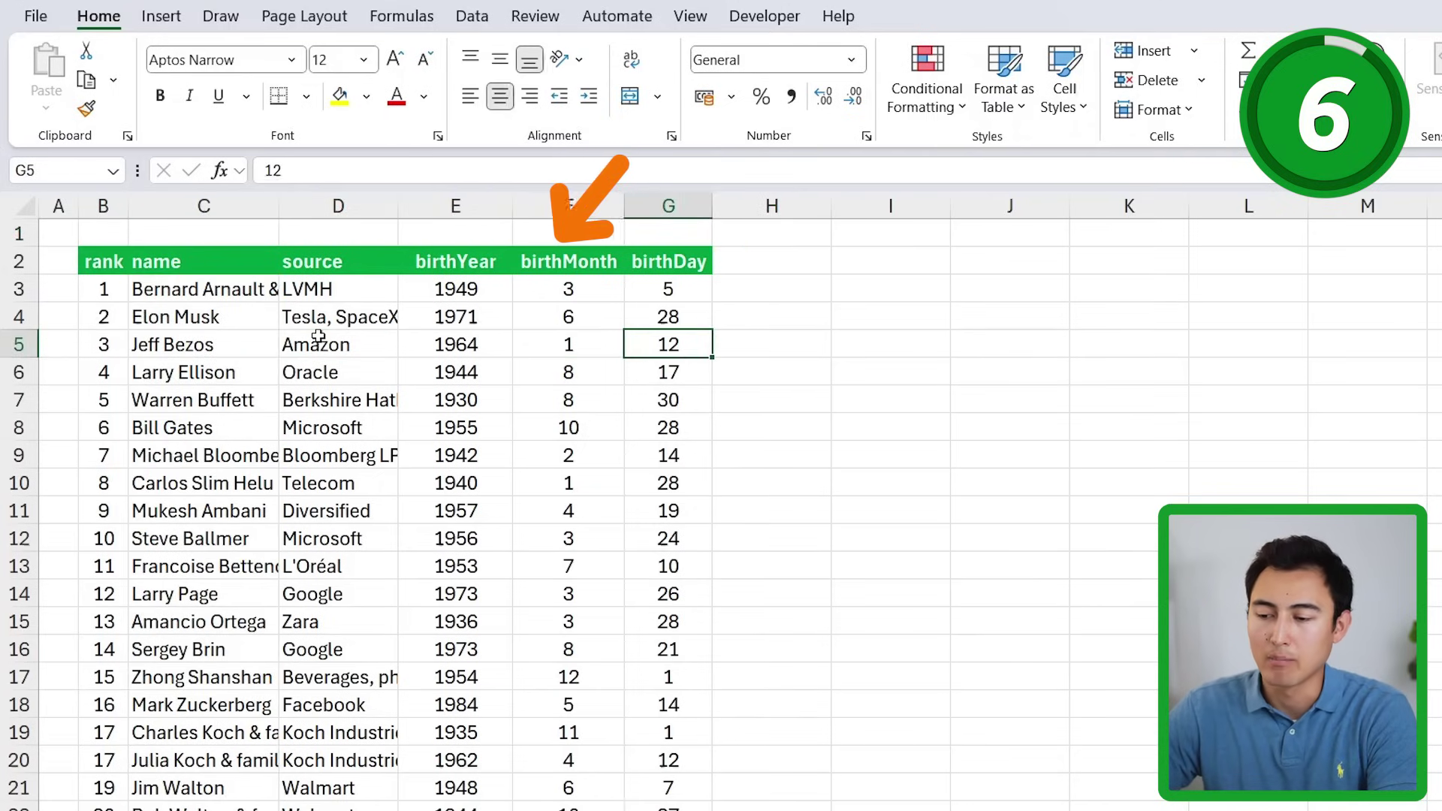
pyautogui.press('Right')
pyautogui.press('Up')
pyautogui.press('Up')
pyautogui.press('Right')
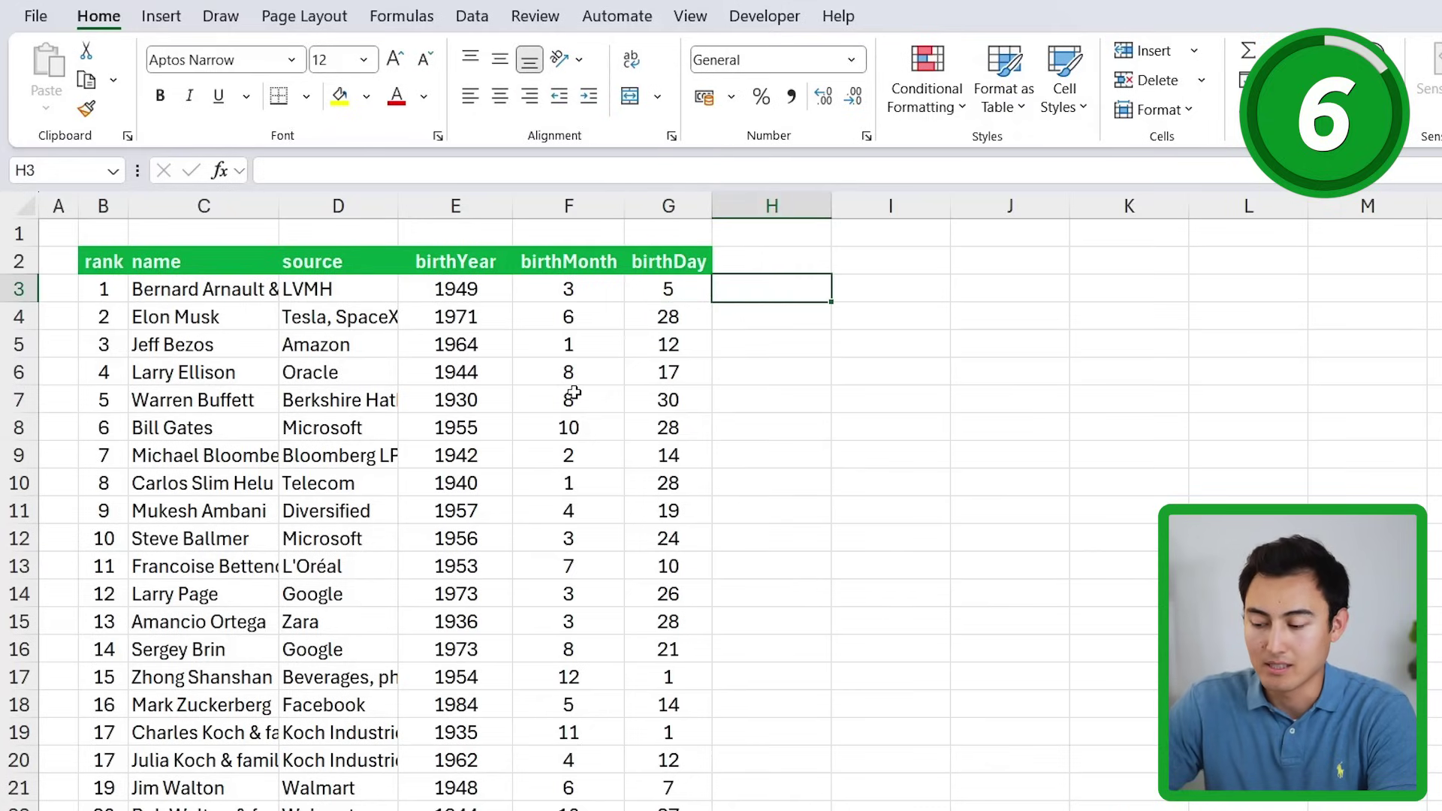
# - Enter =TEXTJOIN("/",TRUE,E3,F3,G3) in H3, producing 1949/3/5
pyautogui.write('=text')
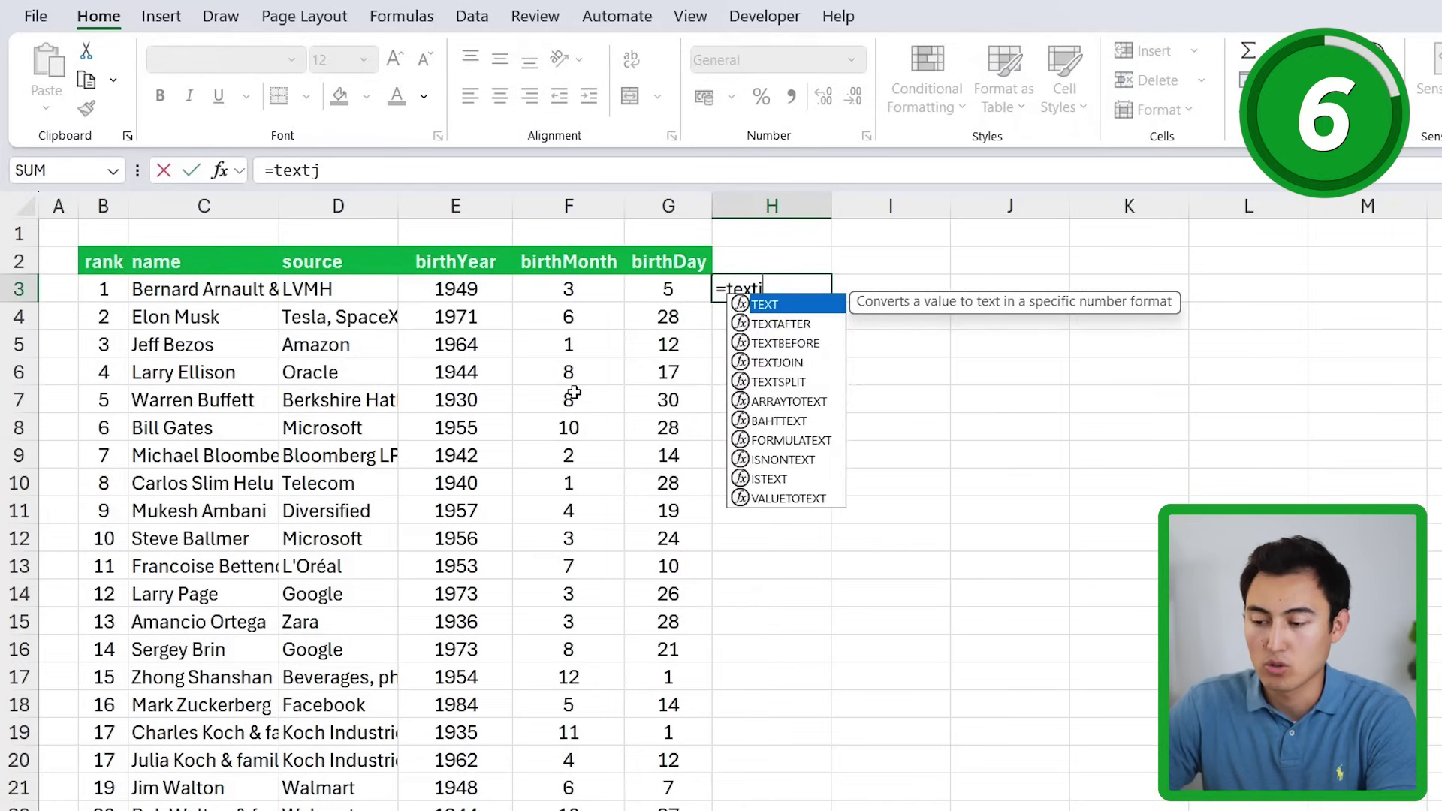
pyautogui.write('j')
pyautogui.press('Tab')
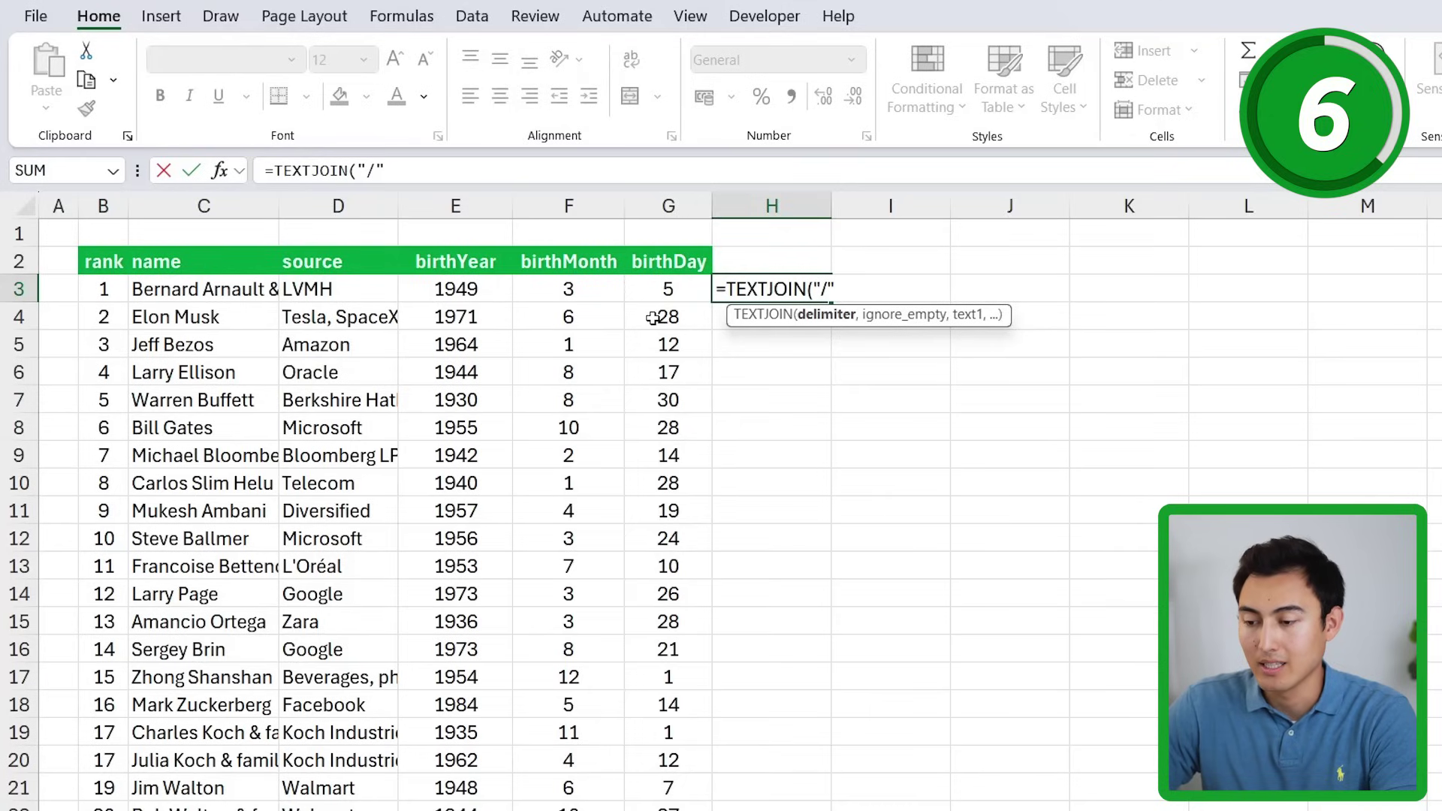
pyautogui.write(',')
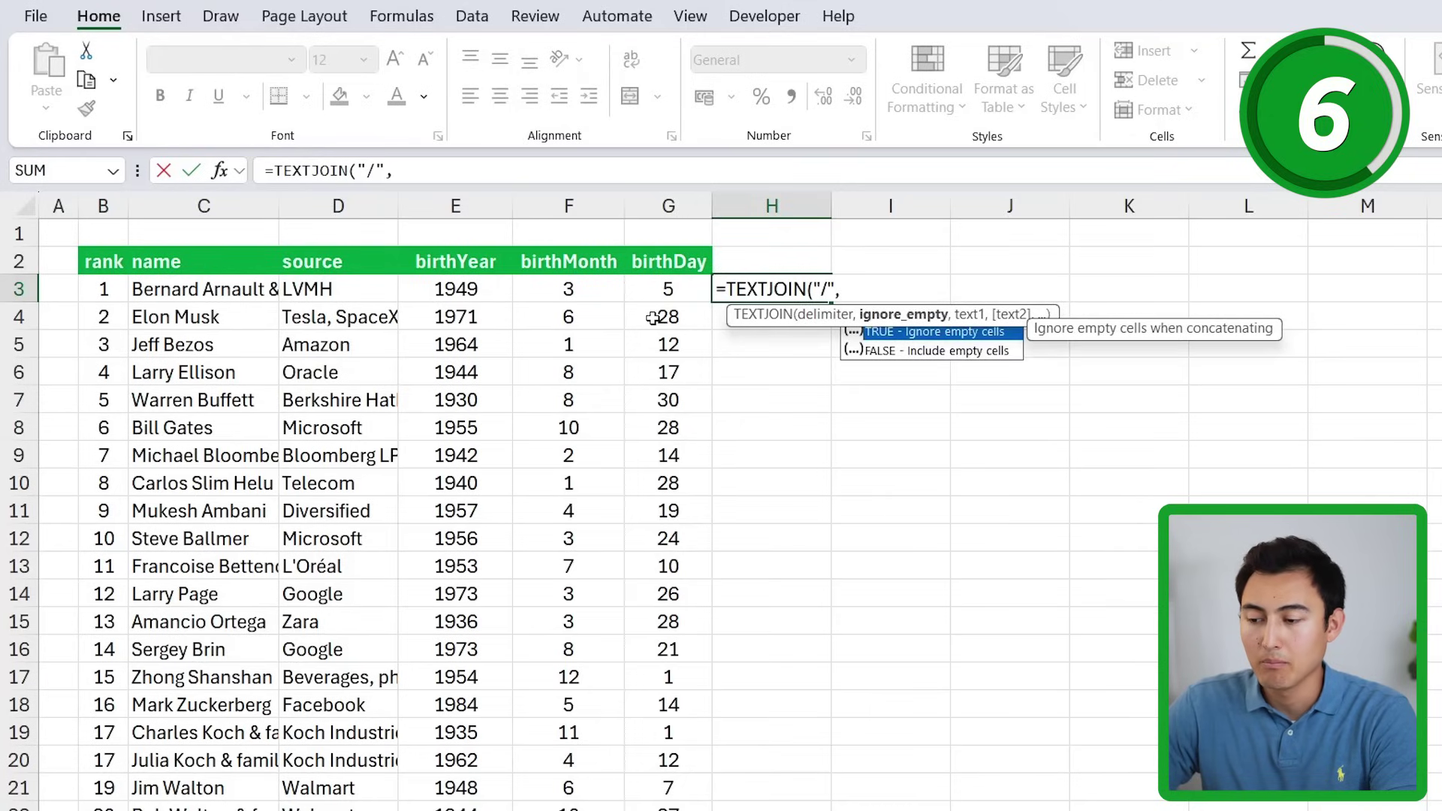
pyautogui.write('TRUE')
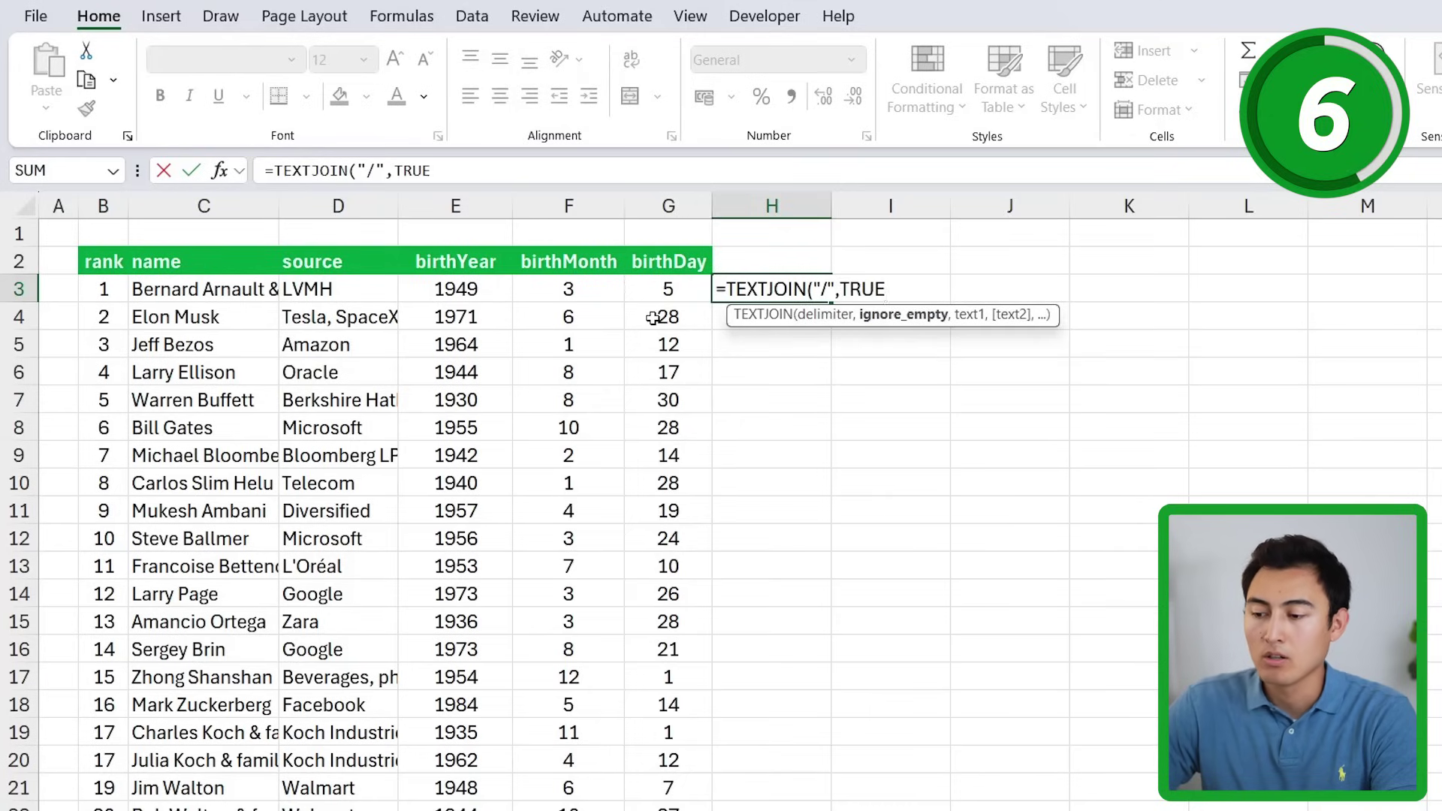
pyautogui.write(',')
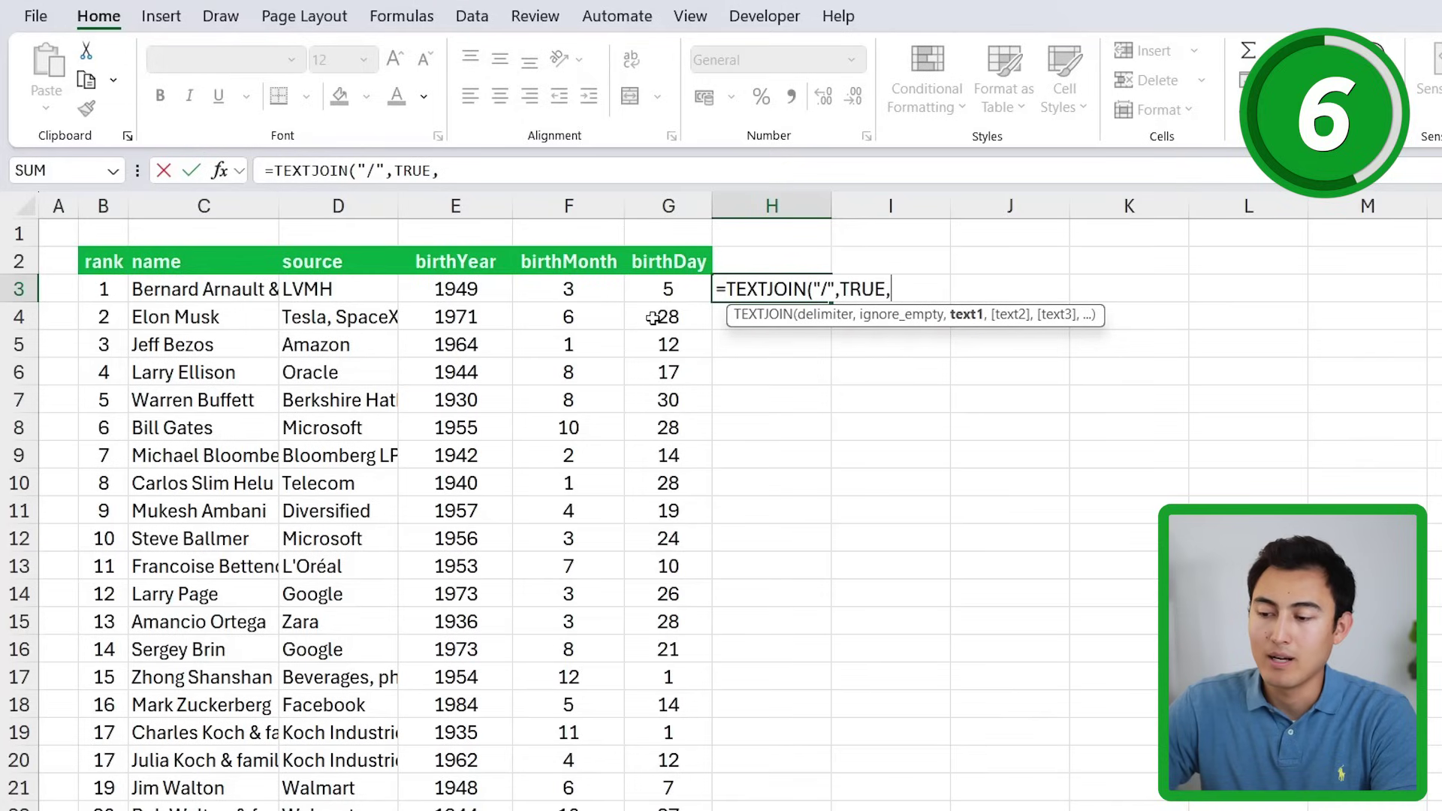
pyautogui.click(478, 290)
pyautogui.write(',')
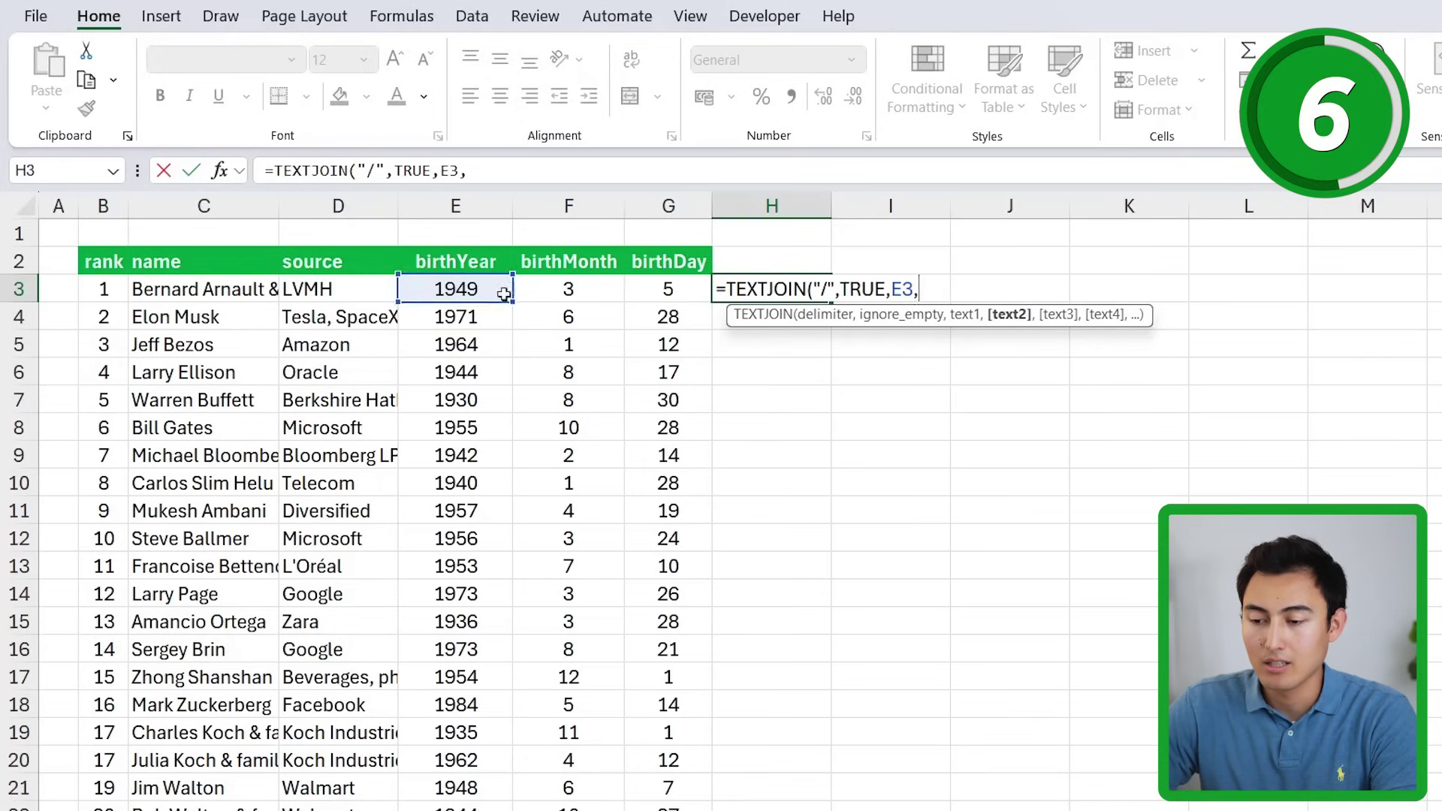
pyautogui.click(557, 299)
pyautogui.write(',')
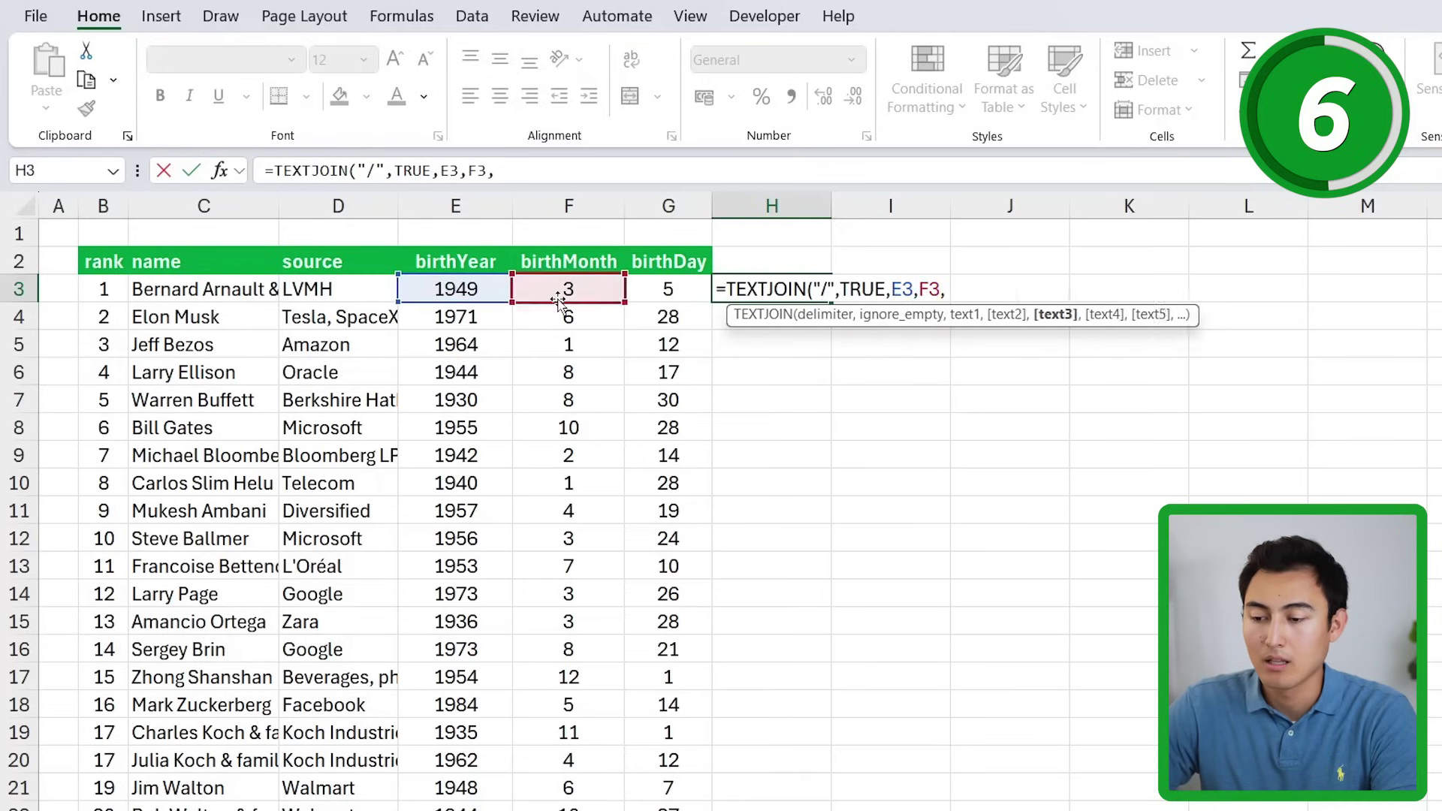
pyautogui.click(678, 291)
pyautogui.write(')')
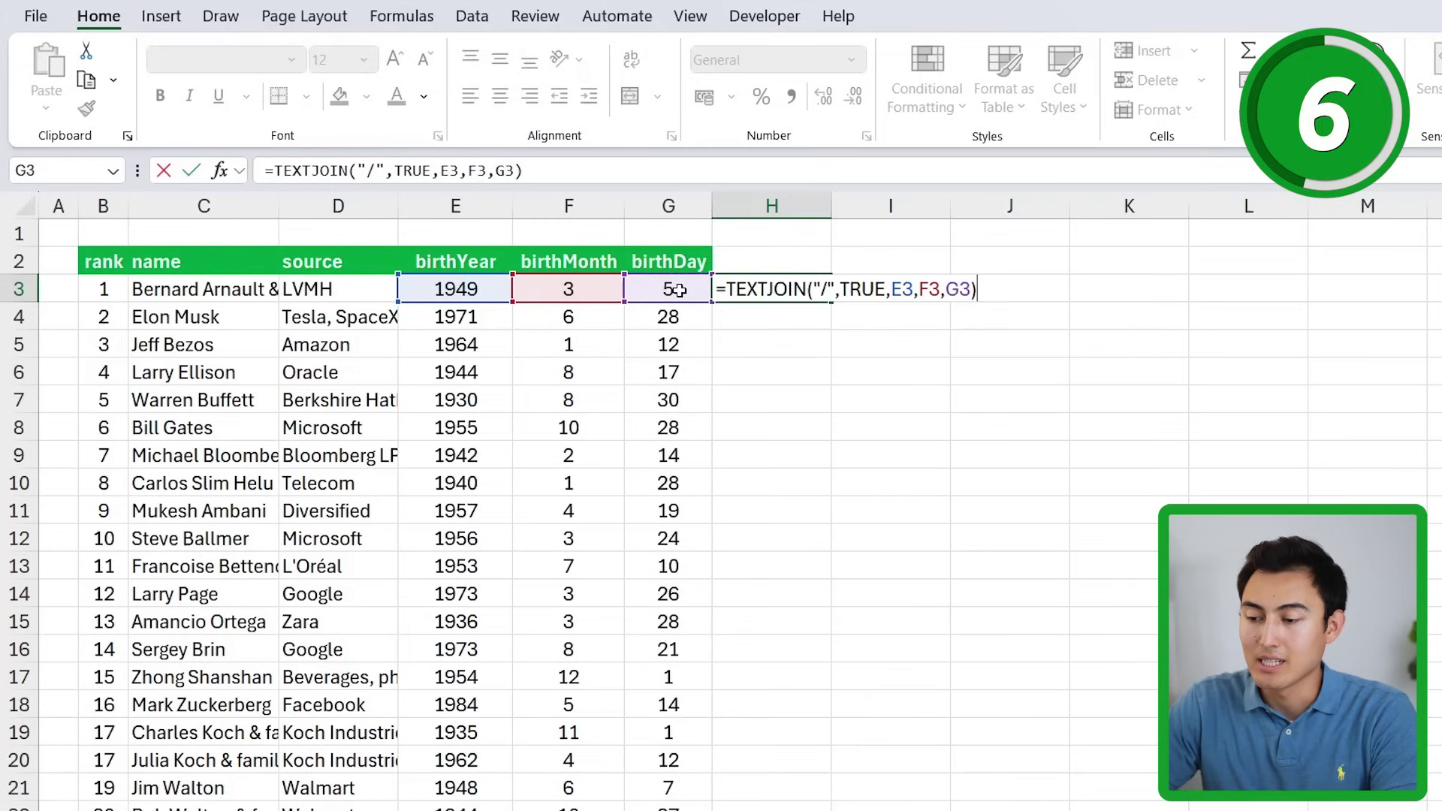
pyautogui.press('Return')
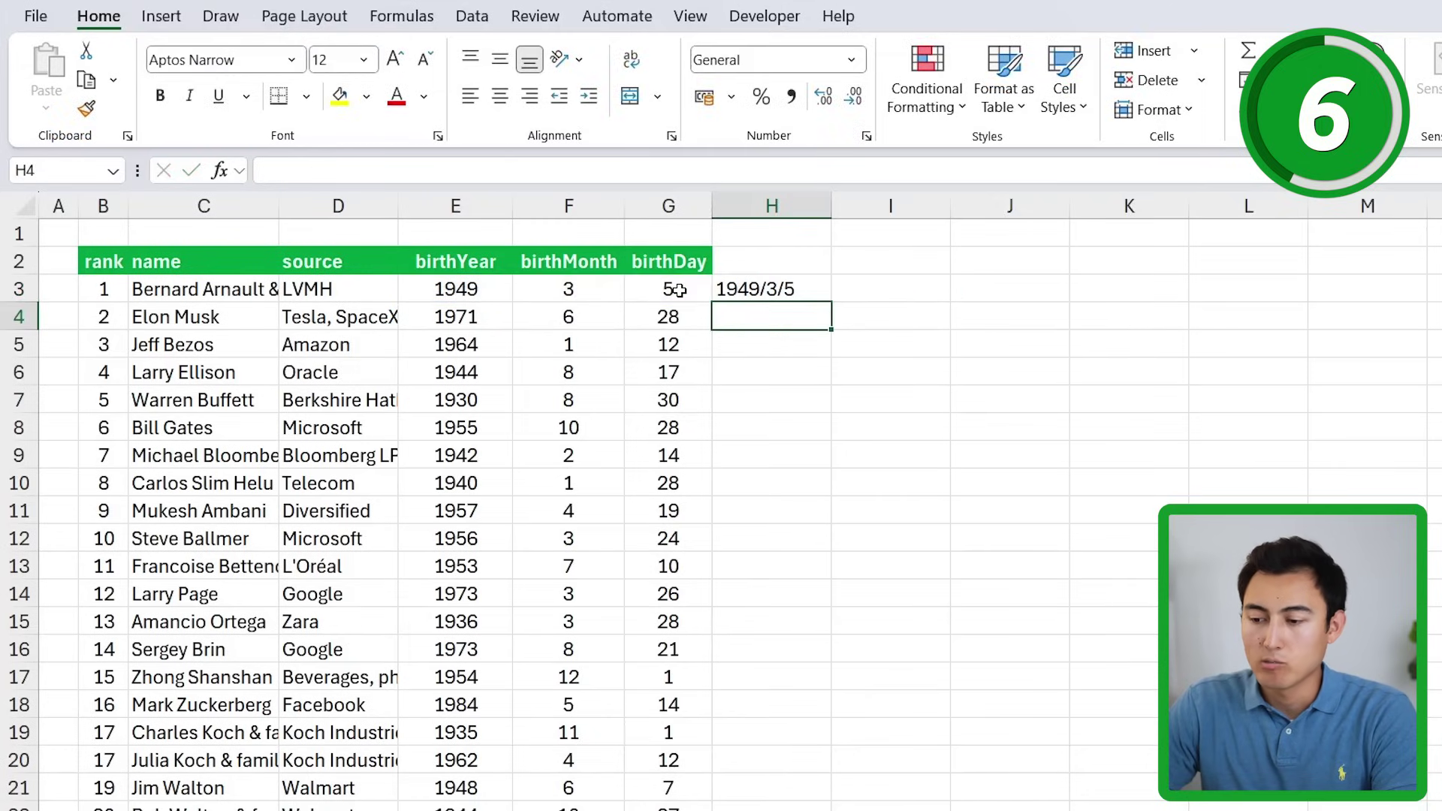
# - Fill the TEXTJOIN date formula down the whole of column H
pyautogui.click(798, 299)
pyautogui.doubleClick(833, 301)
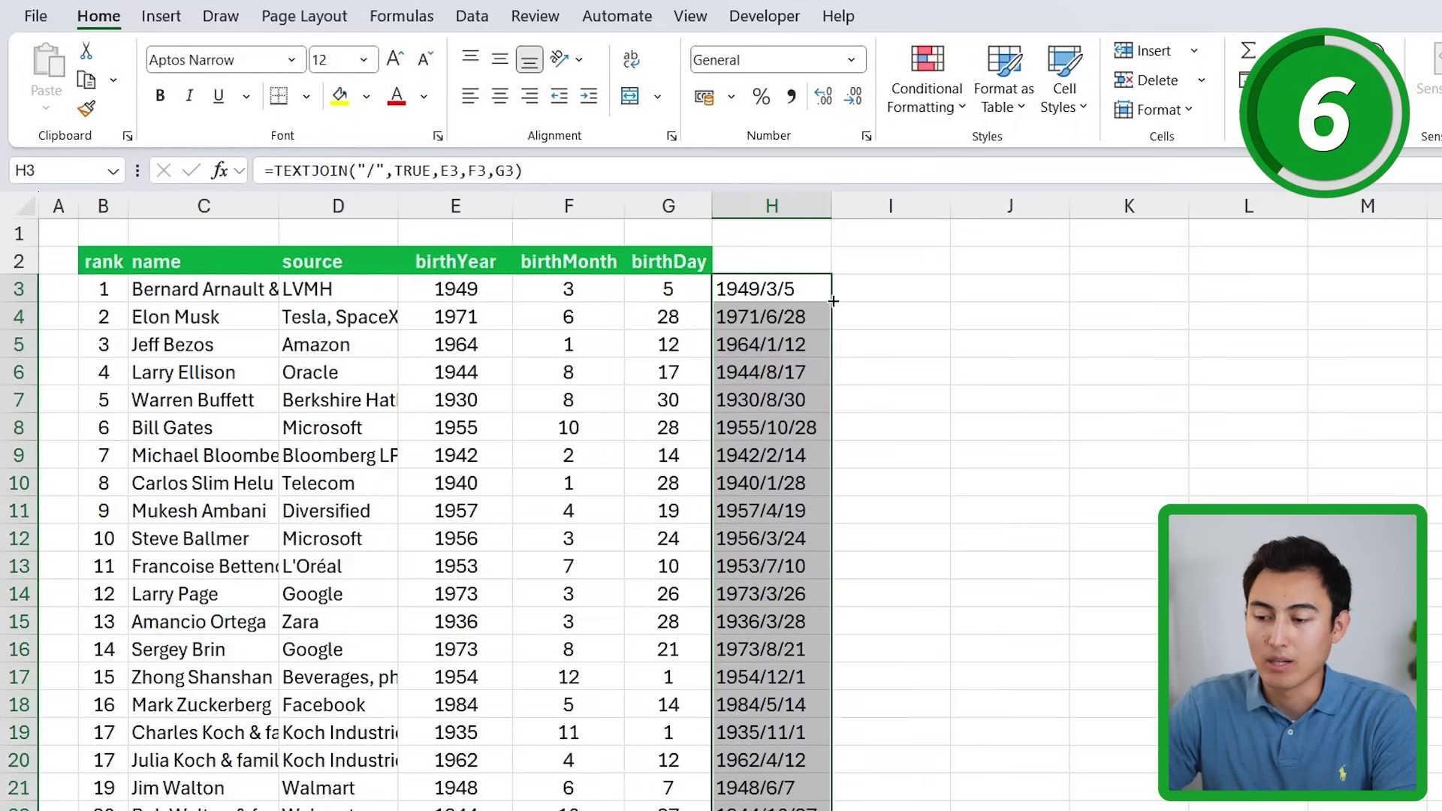
pyautogui.click(834, 300)
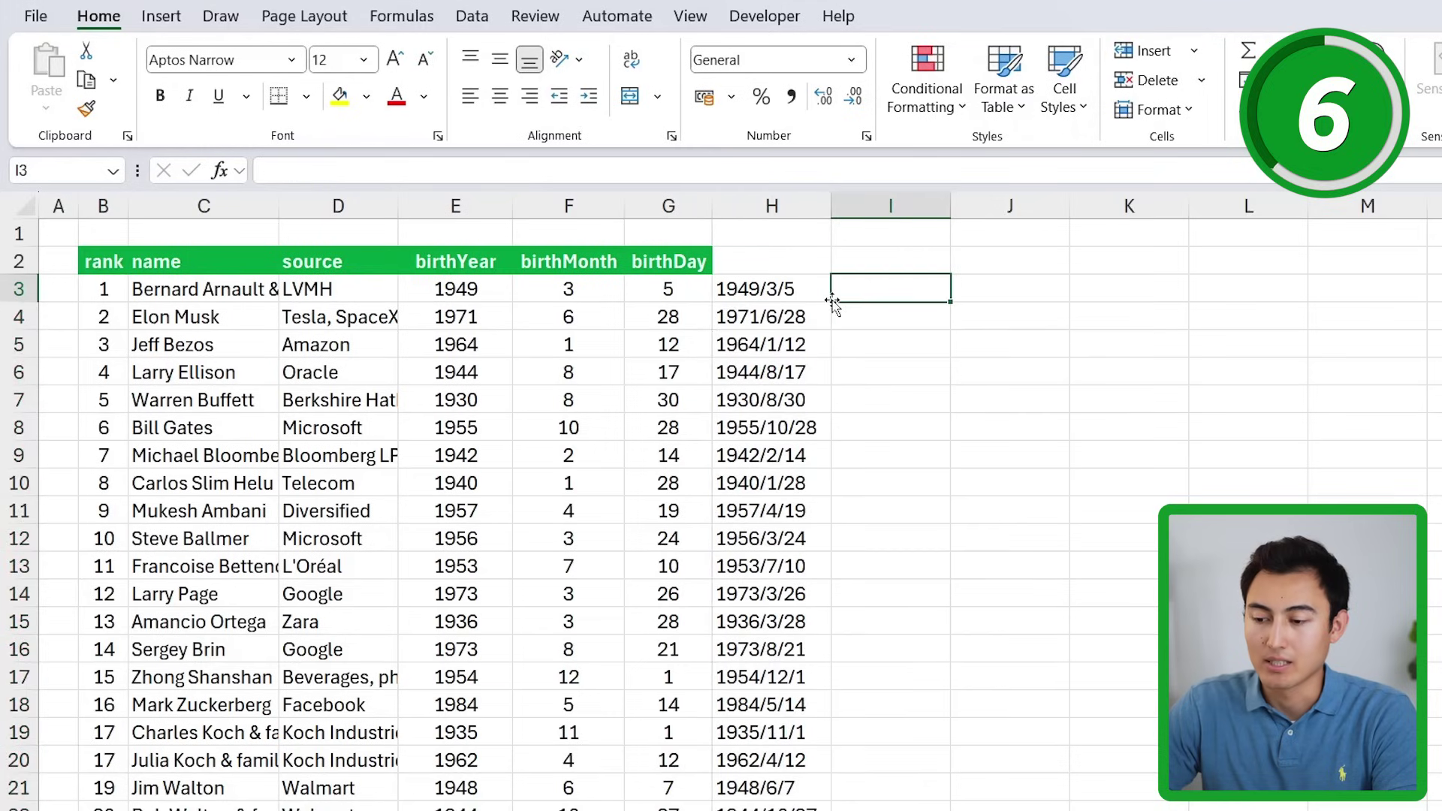
pyautogui.click(718, 297)
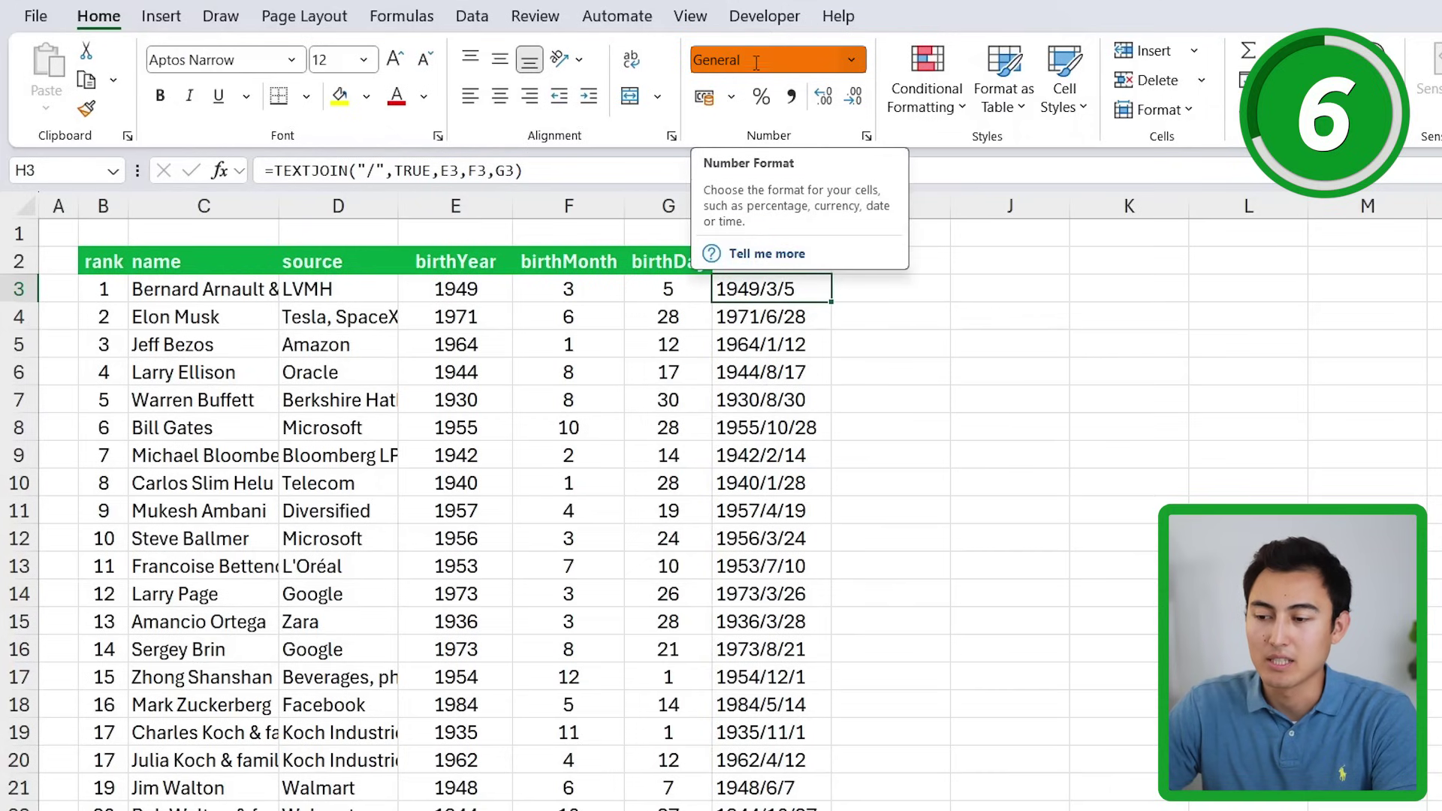
pyautogui.press('Right')
pyautogui.write('=t')
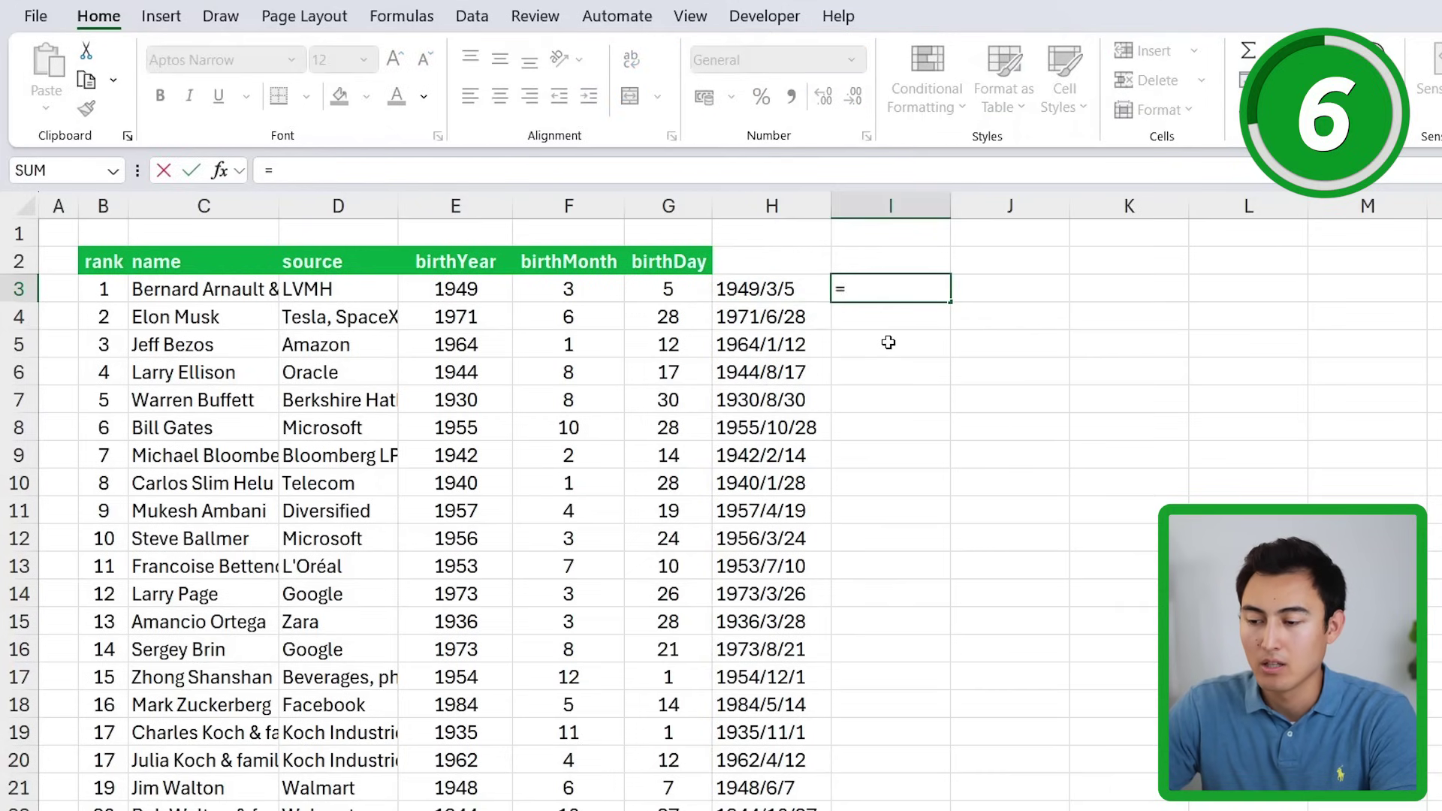
pyautogui.write('ype')
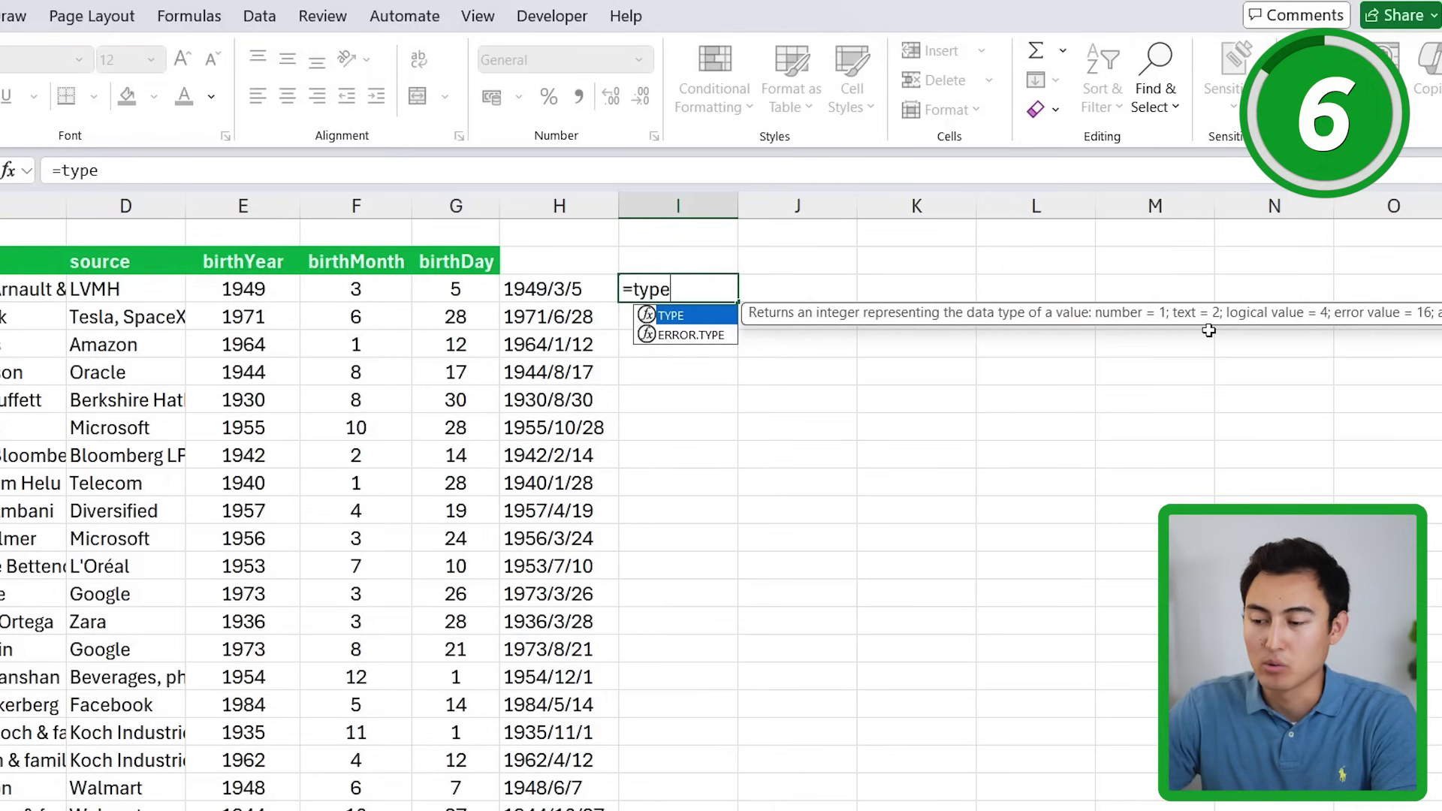
pyautogui.press('Tab')
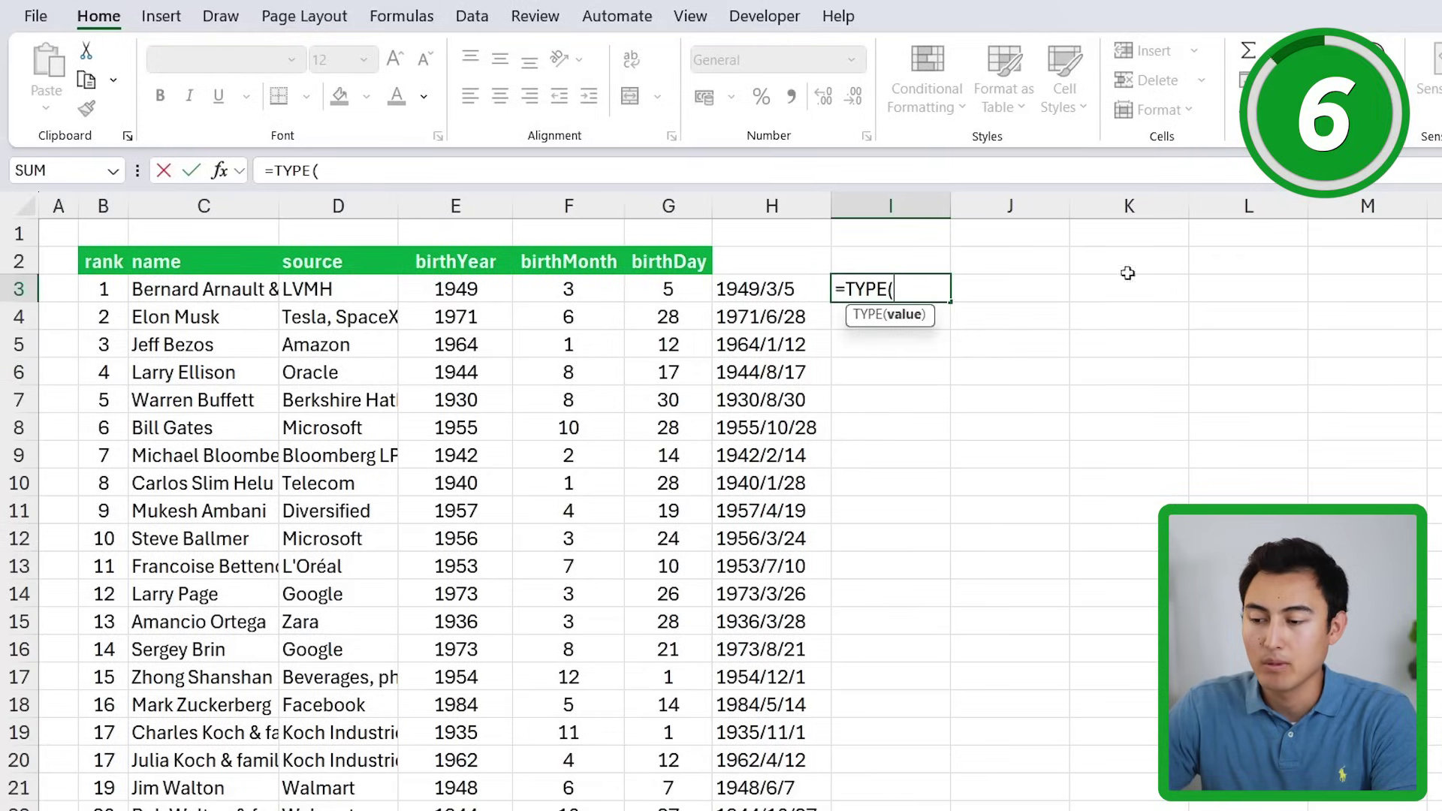
pyautogui.click(742, 289)
pyautogui.write(')')
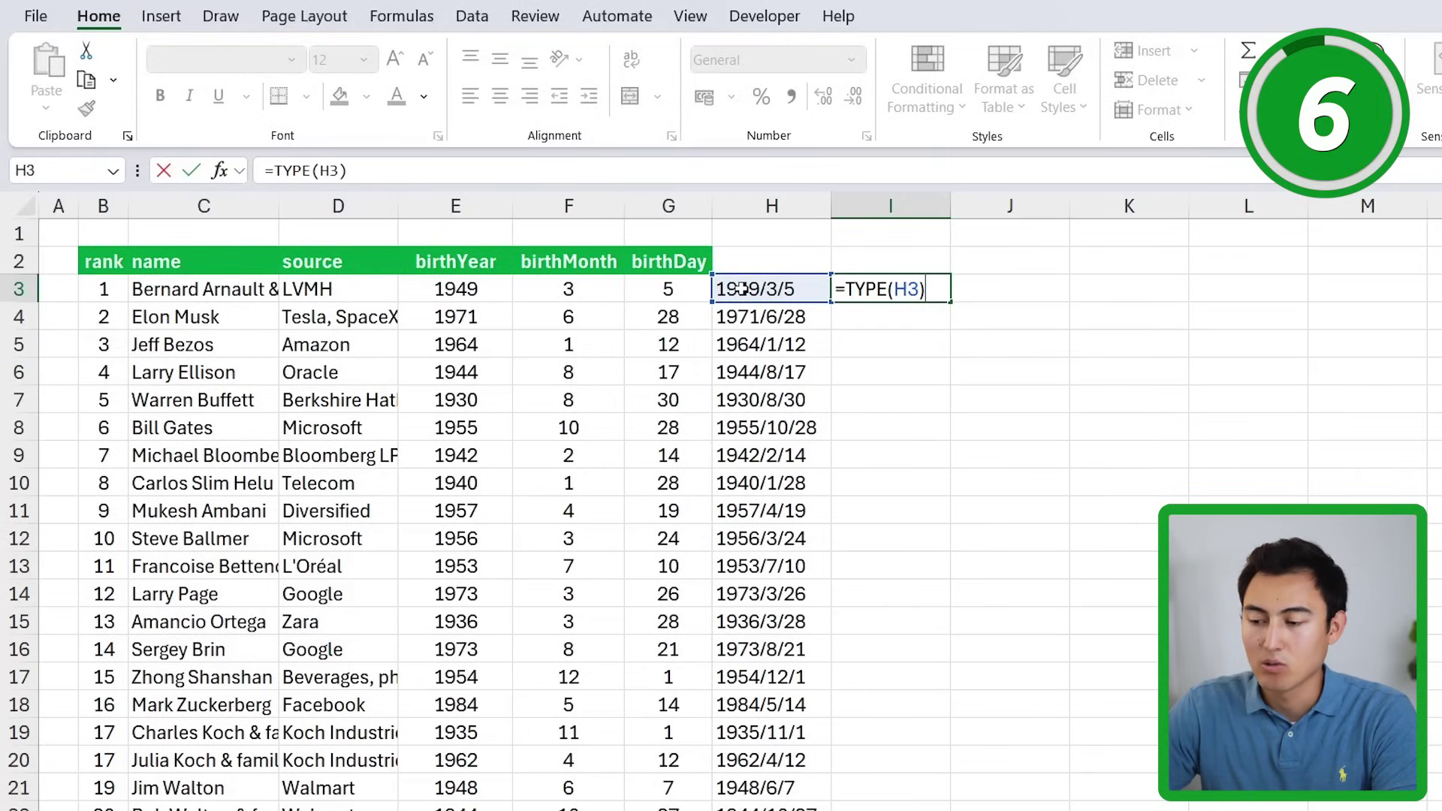
pyautogui.press('Return')
pyautogui.click(892, 294)
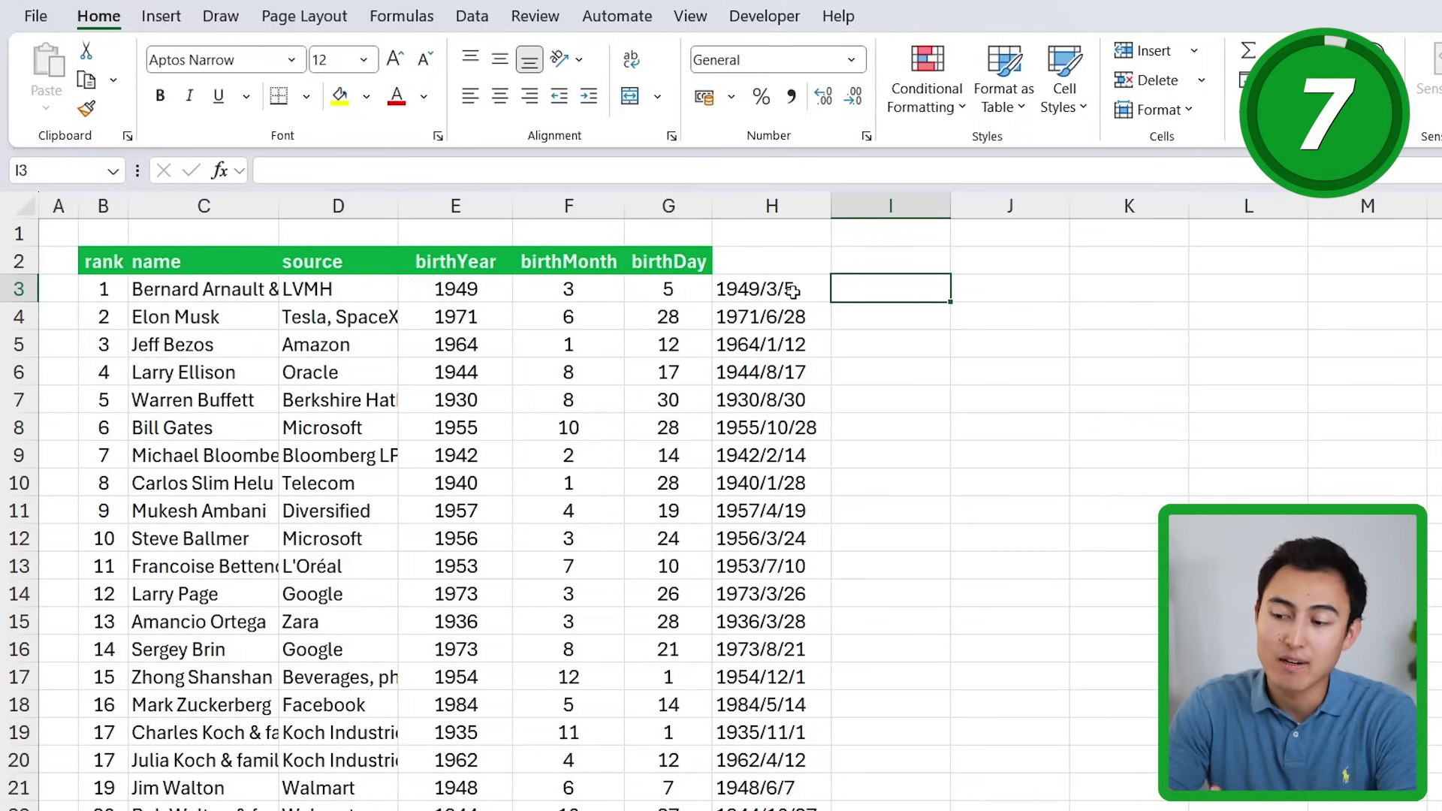
# - Enter =DATEVALUE(H3) in I3 to convert the text date
pyautogui.write('=')
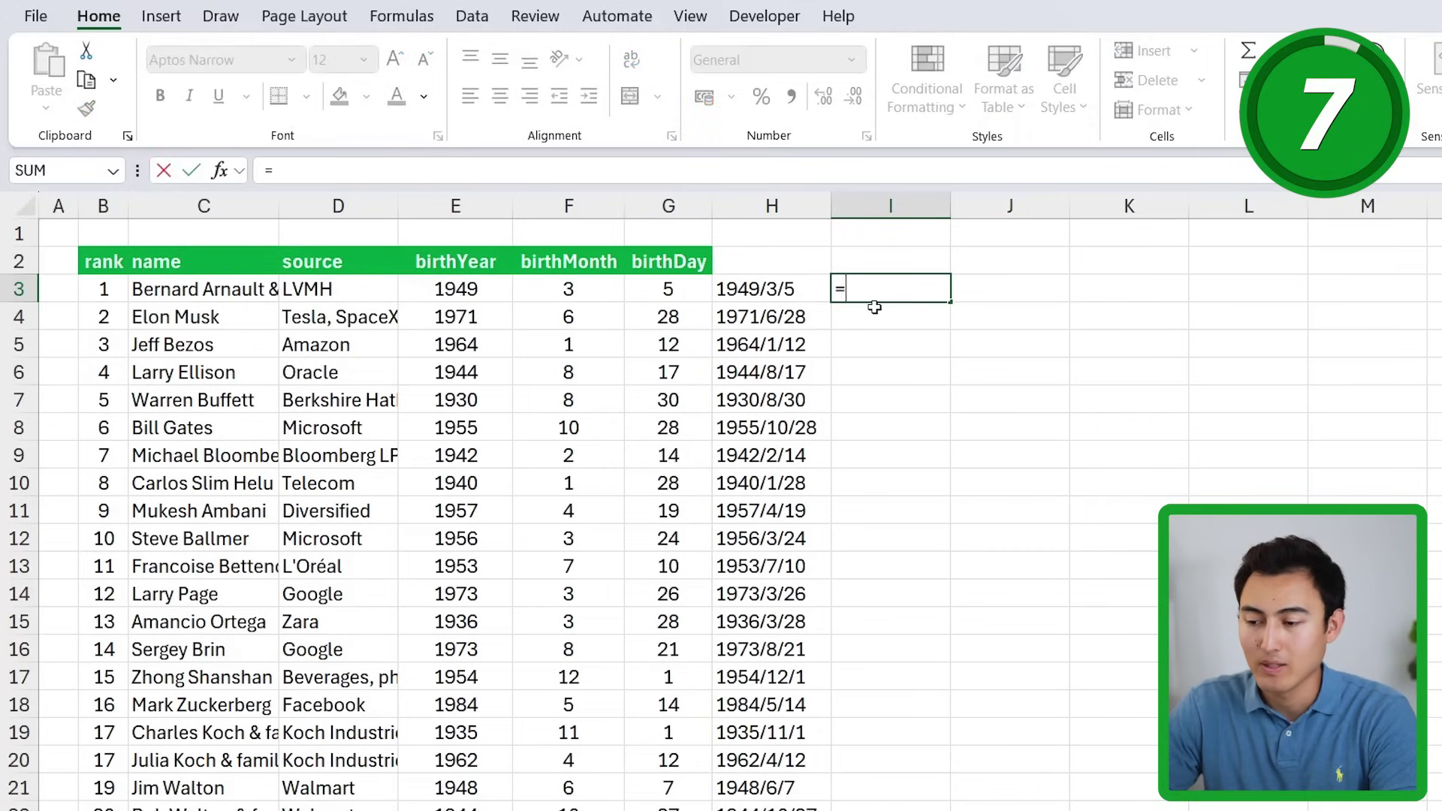
pyautogui.write('dateval')
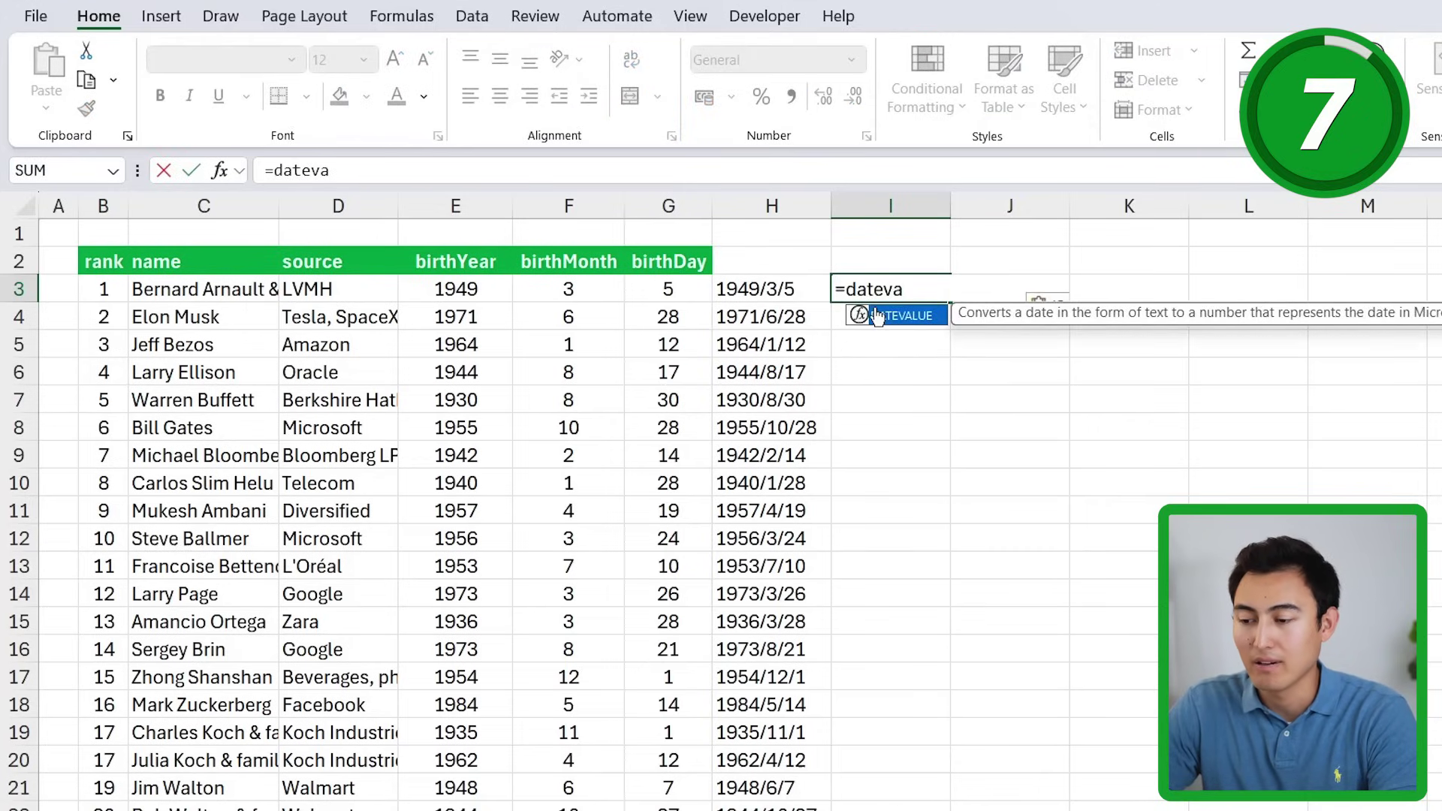
pyautogui.press('Tab')
pyautogui.press('Left')
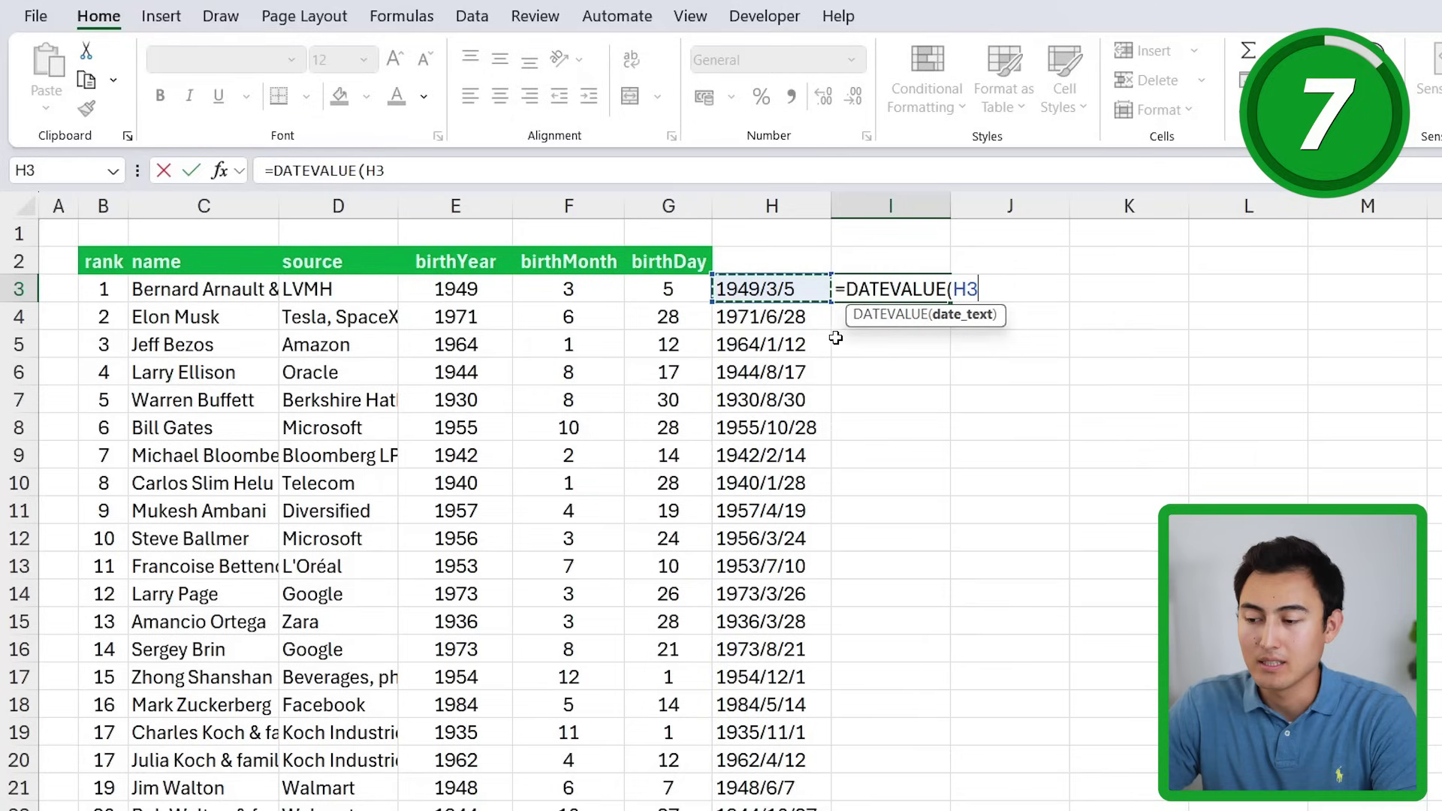
pyautogui.press('Return')
pyautogui.press('Up')
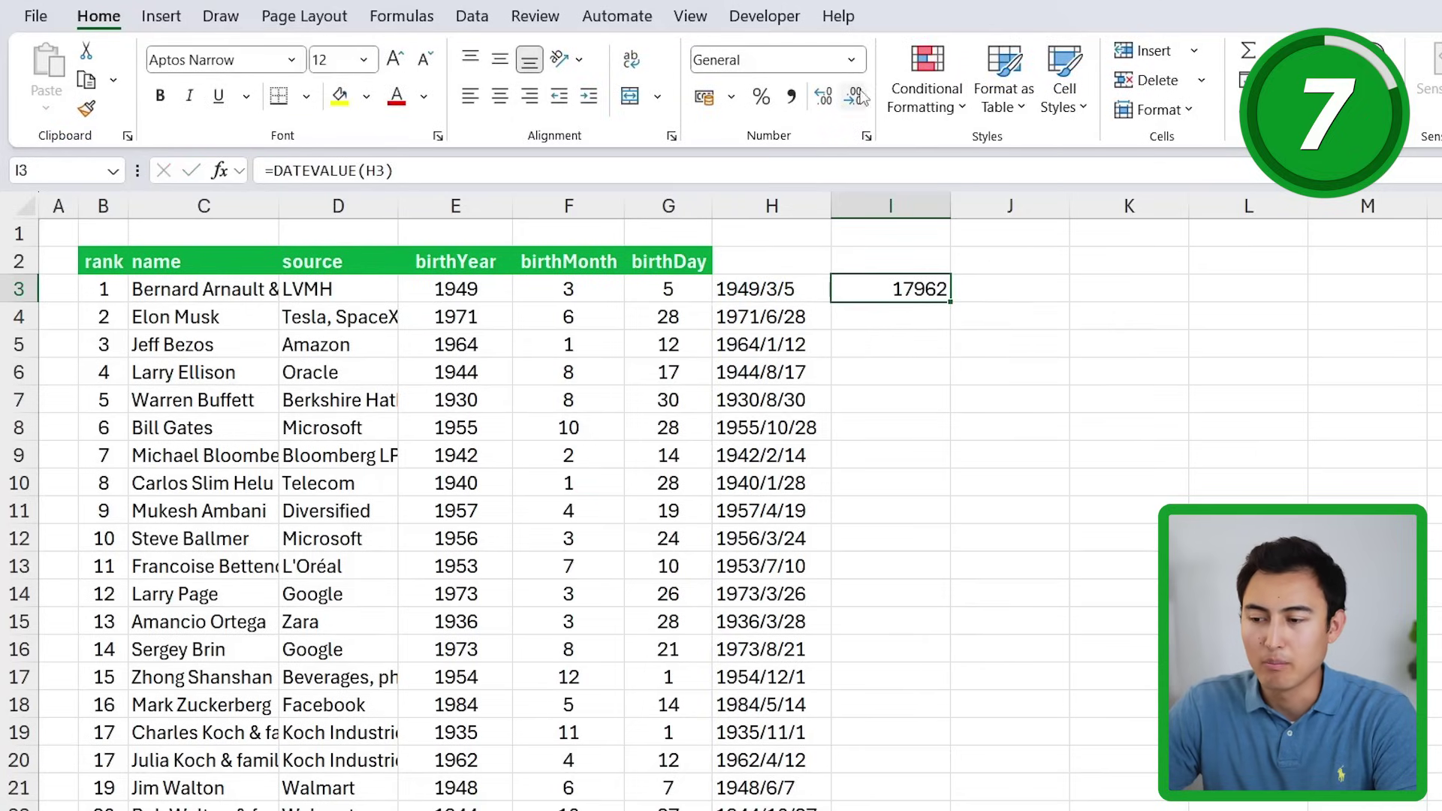
# - Format I3 as Long Date, fill it down column I, and auto-fit the column
pyautogui.click(851, 59)
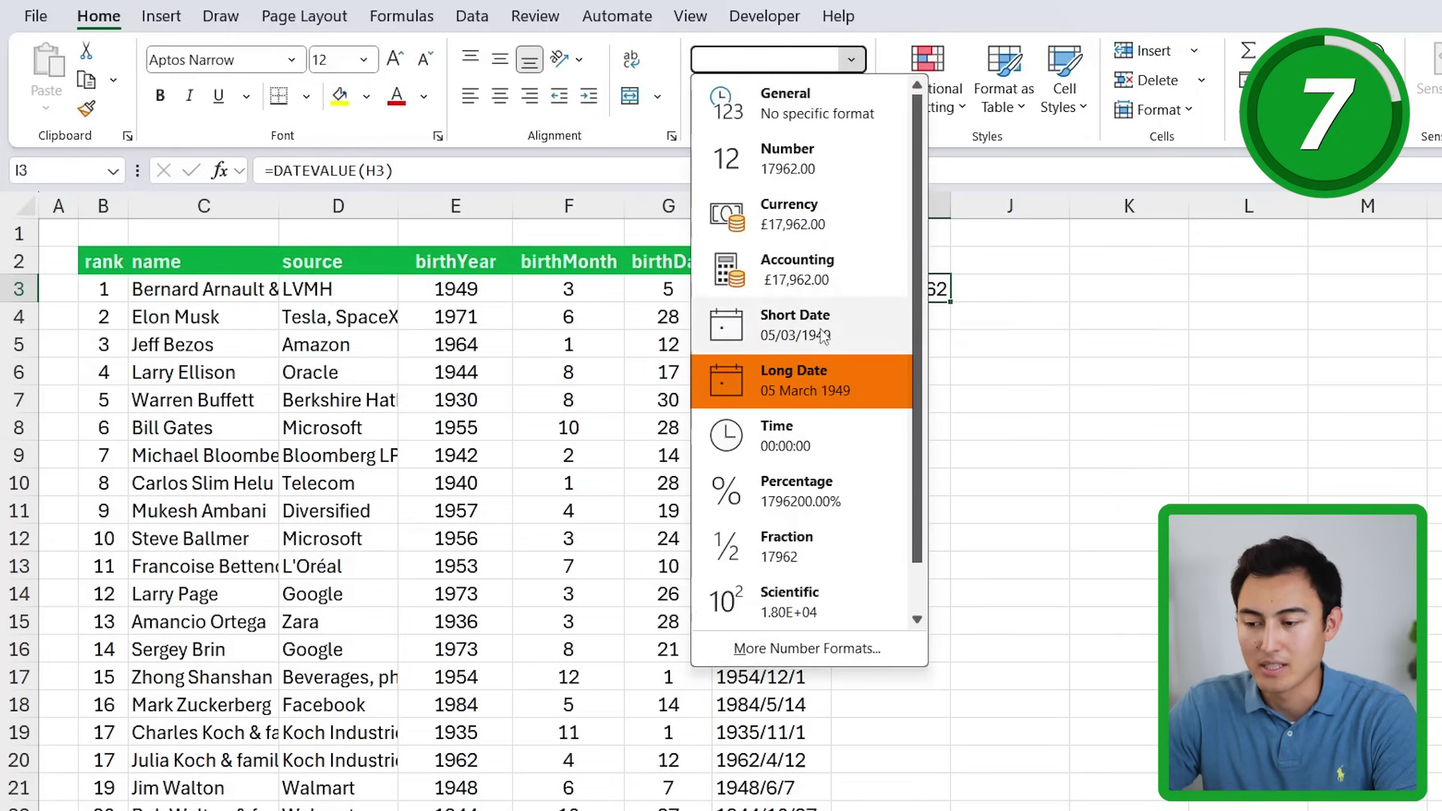
pyautogui.click(818, 381)
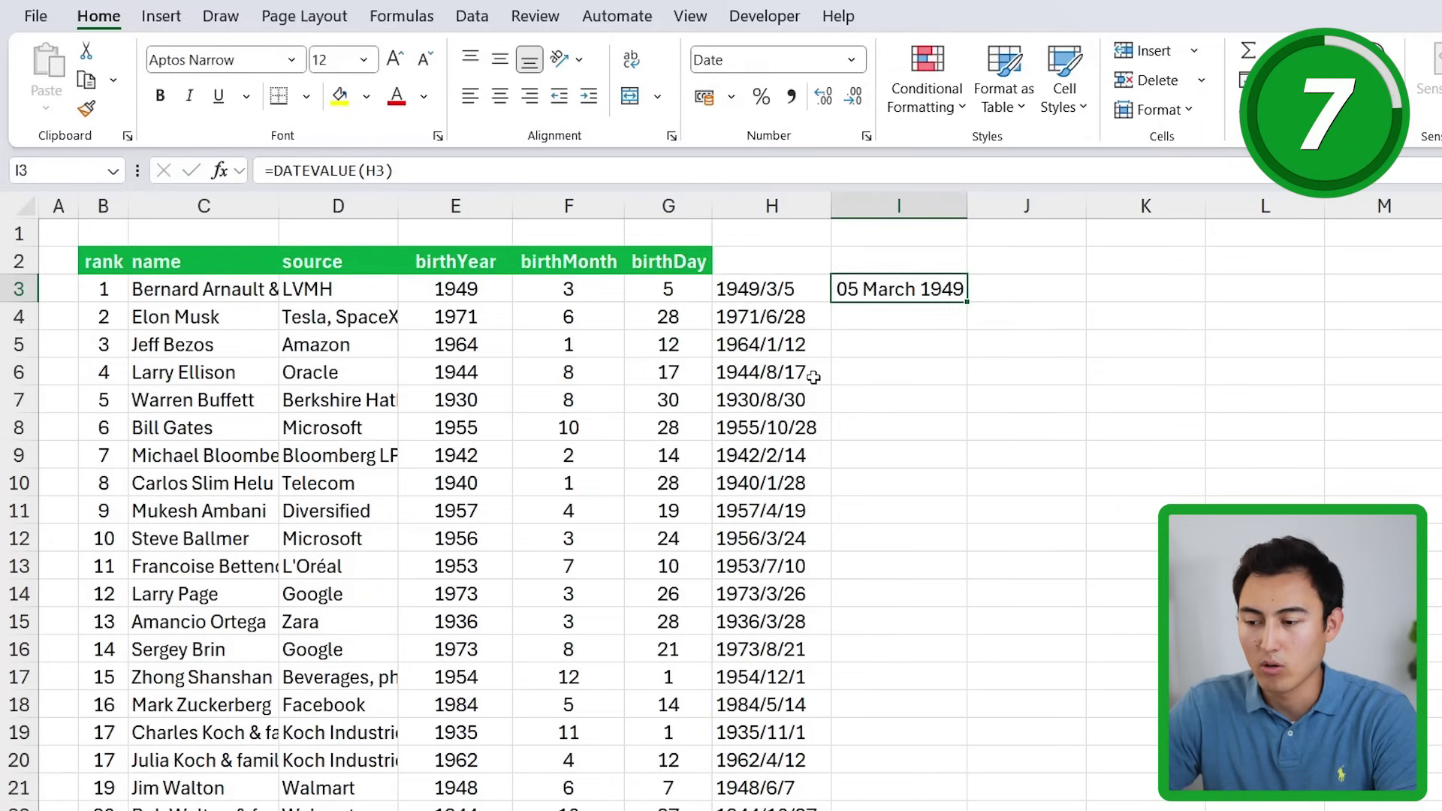
pyautogui.doubleClick(966, 301)
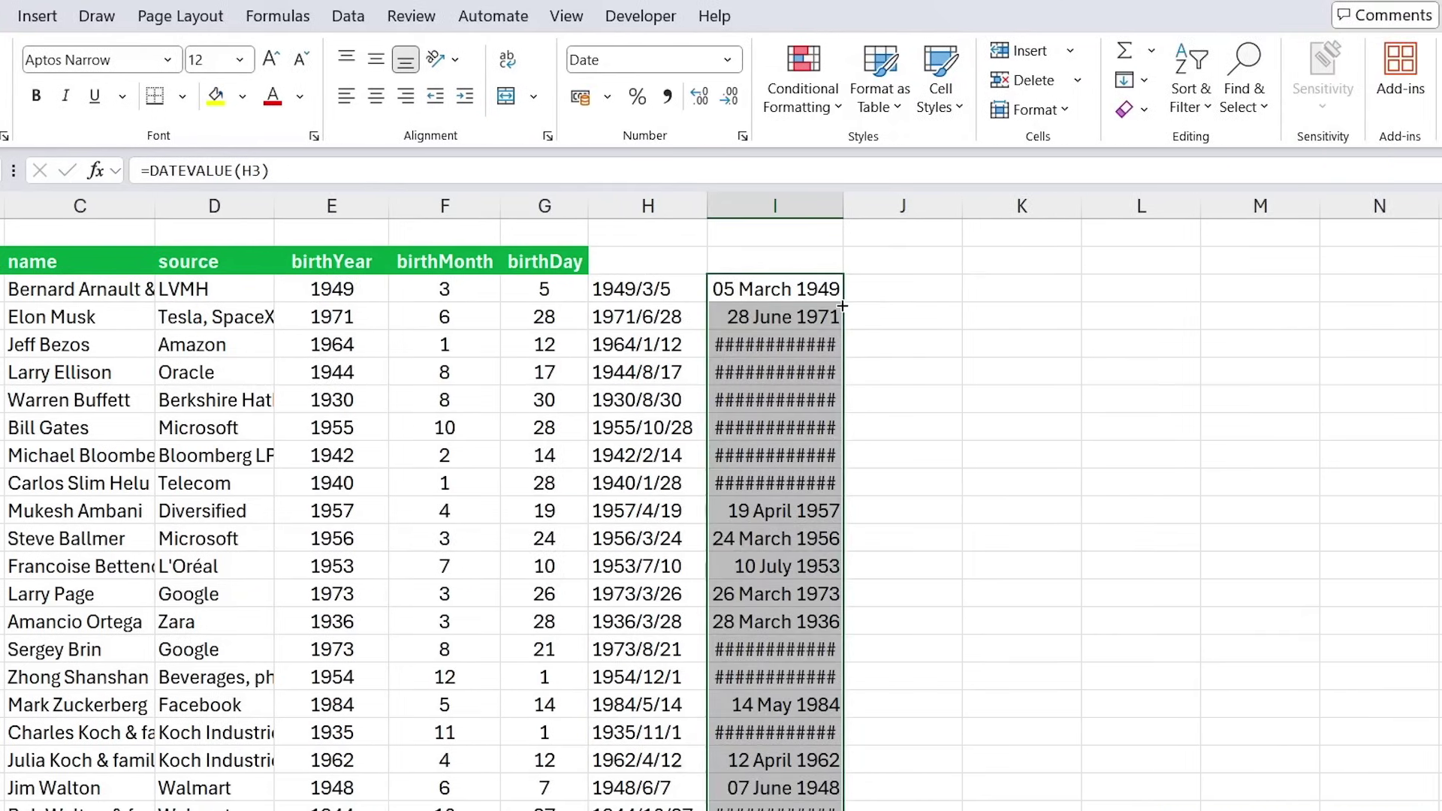
pyautogui.doubleClick(835, 215)
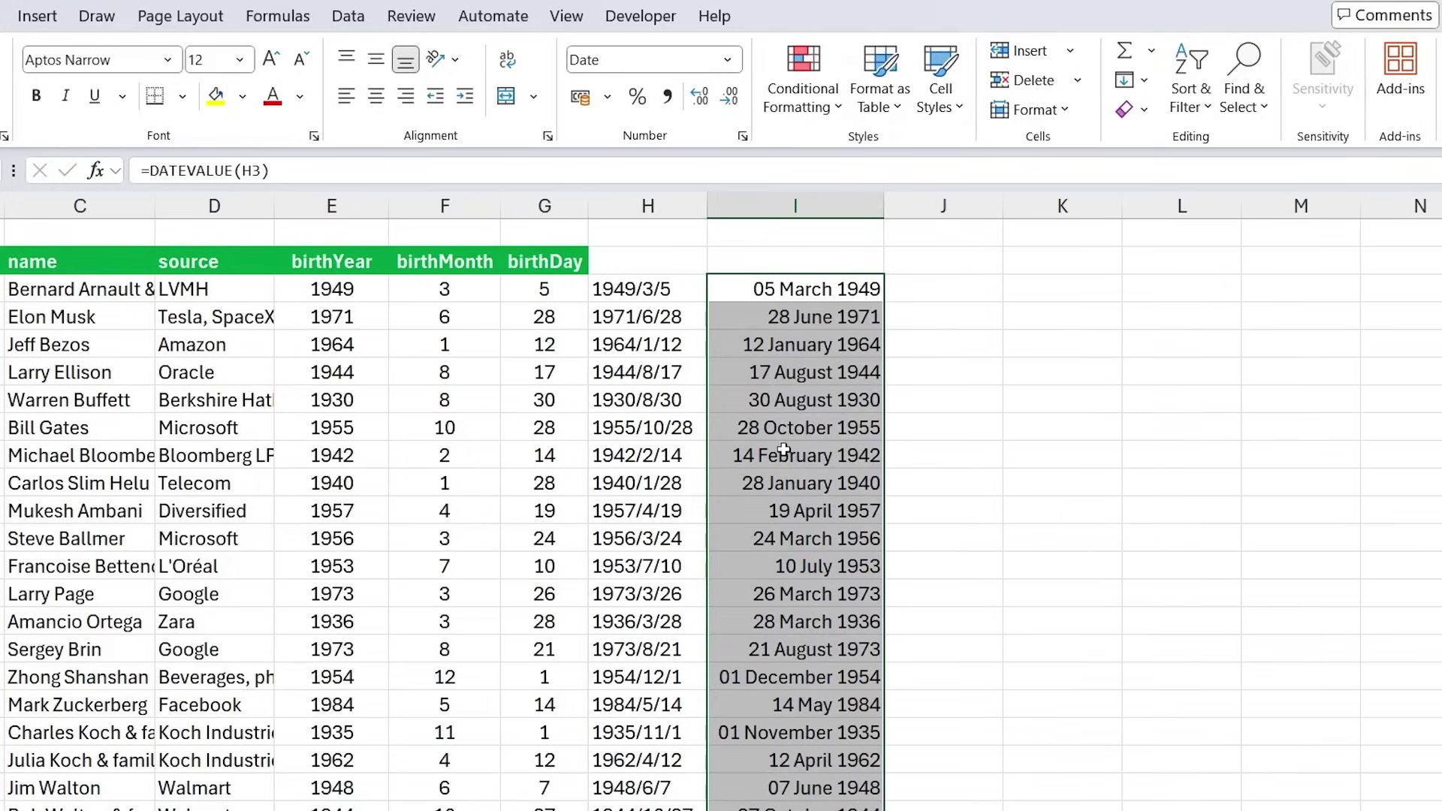
pyautogui.press('Right')
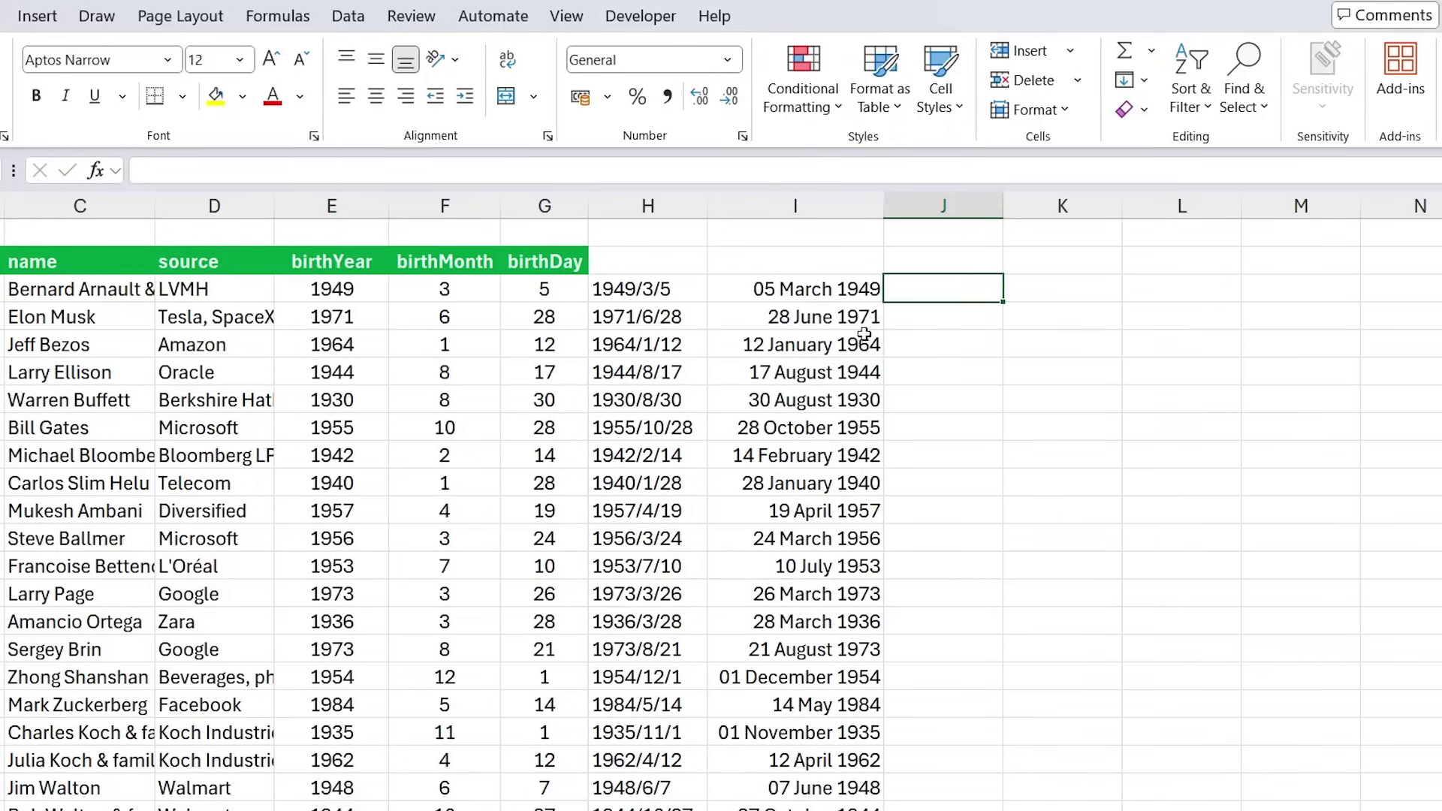
# - Enter =TODAY() in J2 for today's date
pyautogui.press('Up')
pyautogui.write('=')
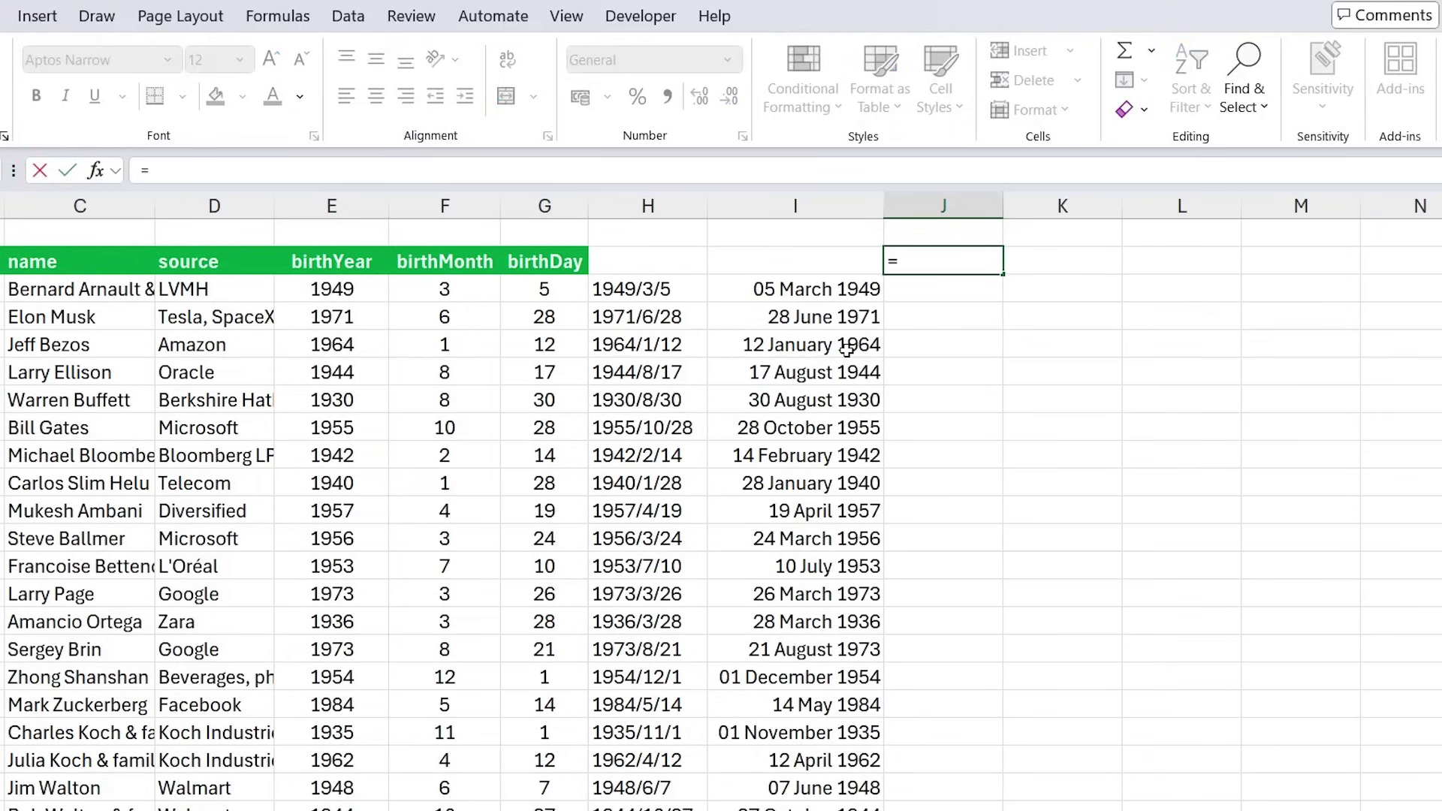
pyautogui.write('today')
pyautogui.press('Tab')
pyautogui.write(')')
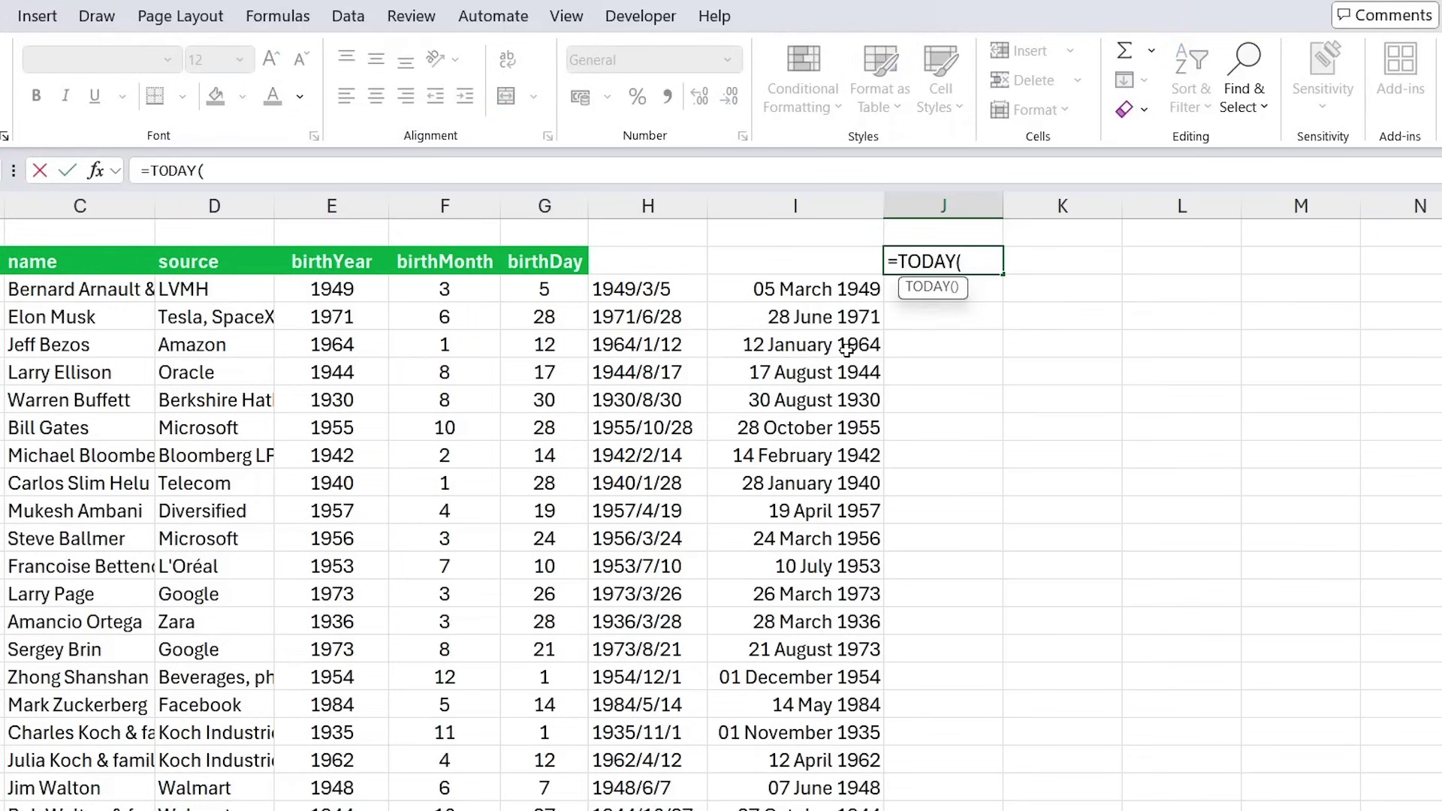
pyautogui.press('Return')
pyautogui.press('Up')
# - Enter =DATEDIF(I3,J2,"Y") in J3 to compute the age in years
pyautogui.press('Down')
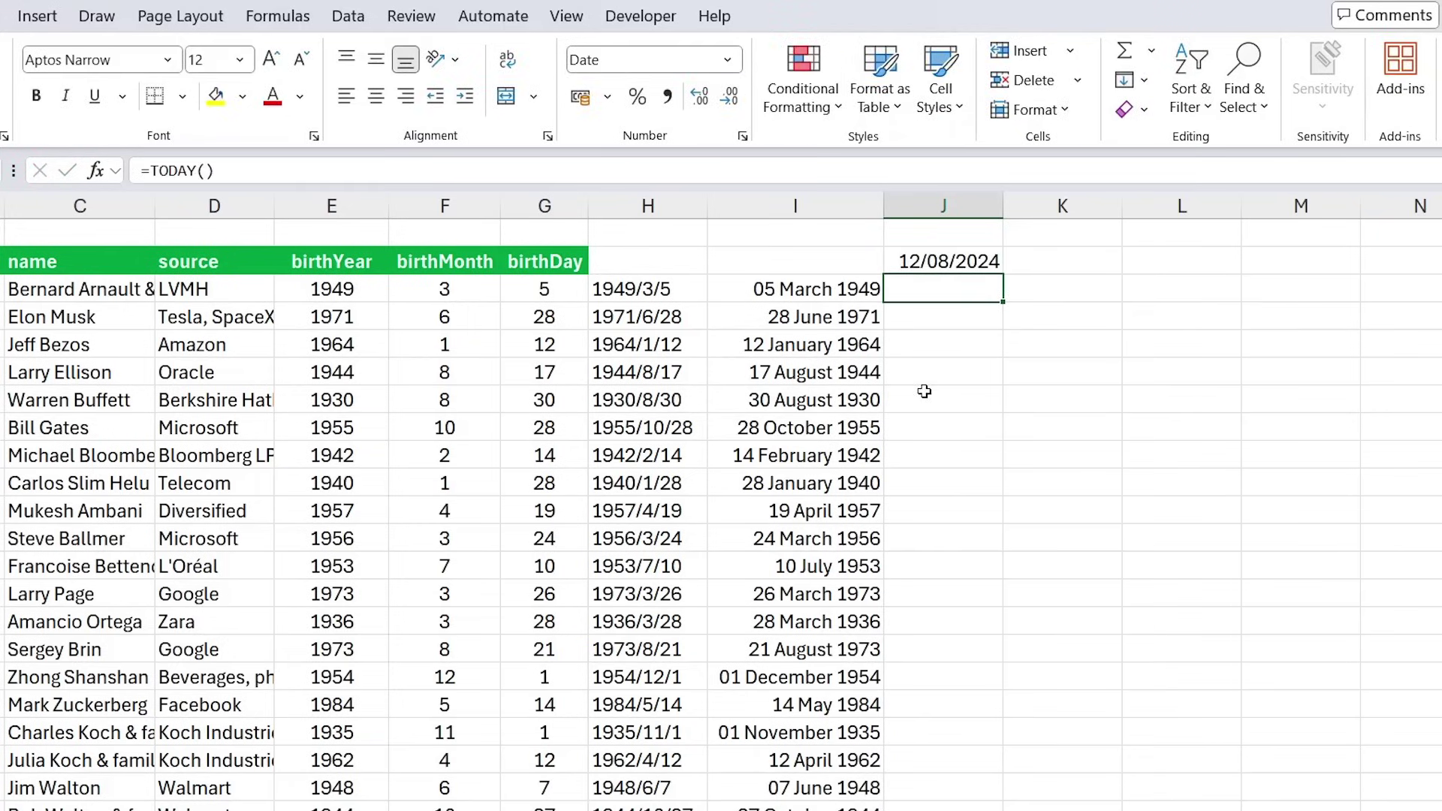
pyautogui.write('=datedif')
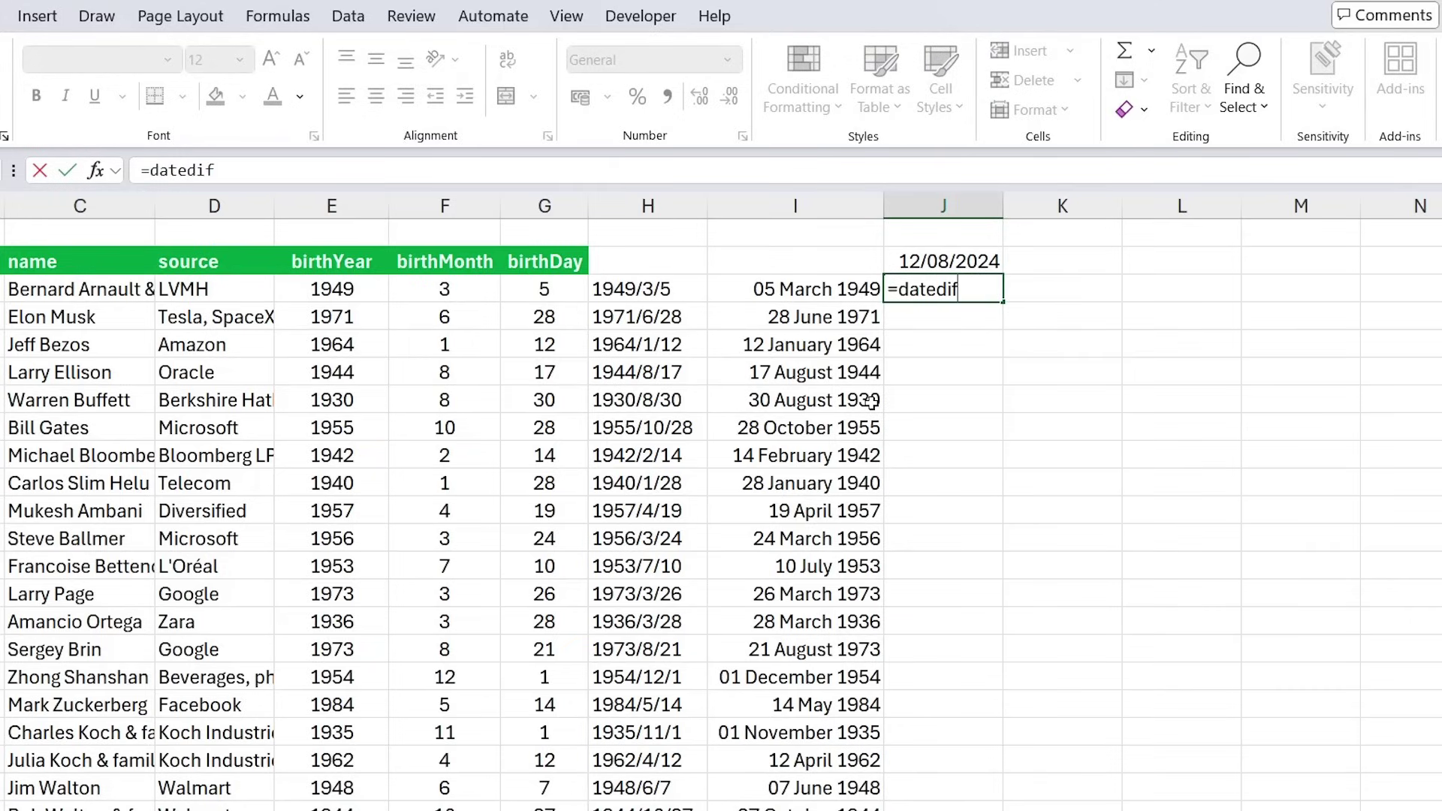
pyautogui.write('(')
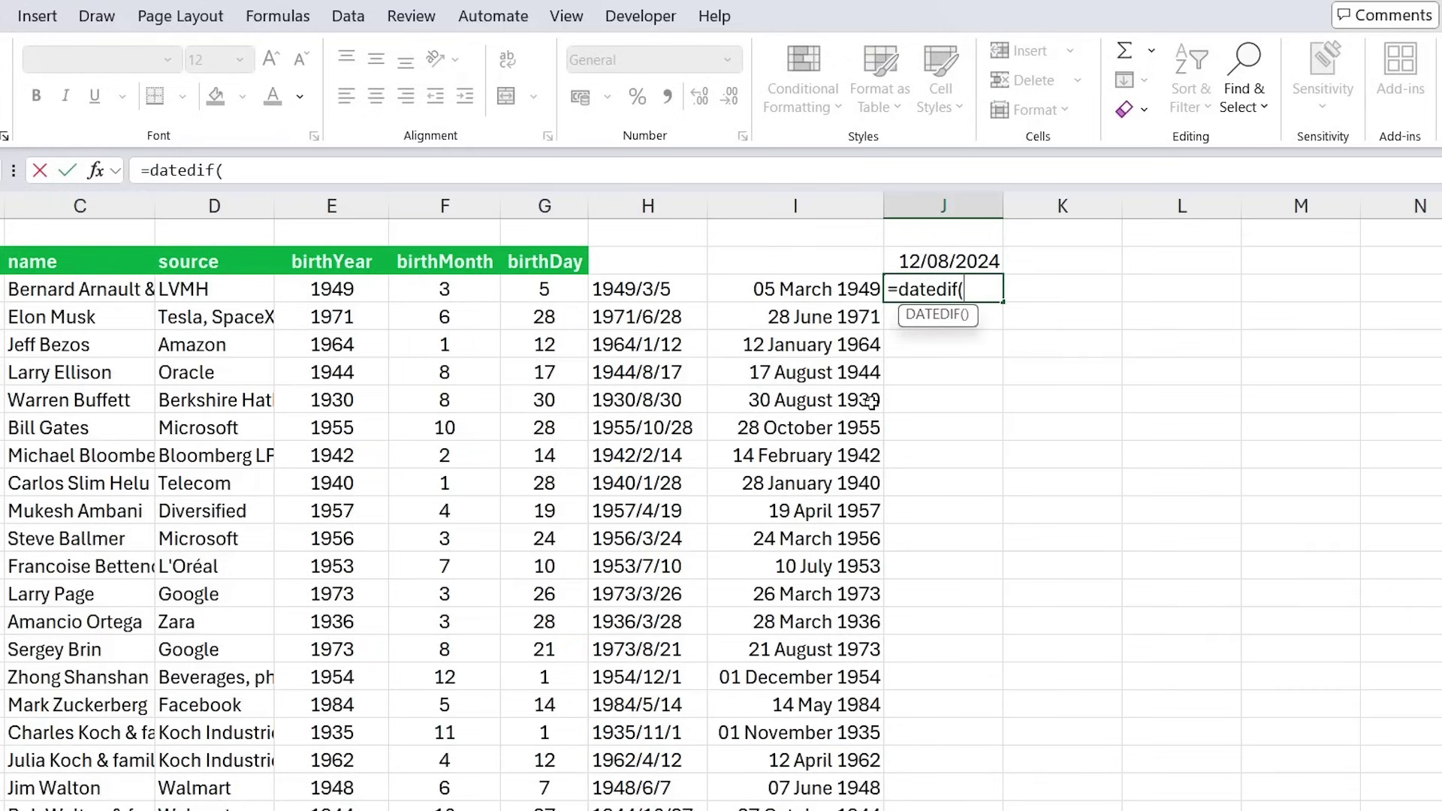
pyautogui.click(818, 289)
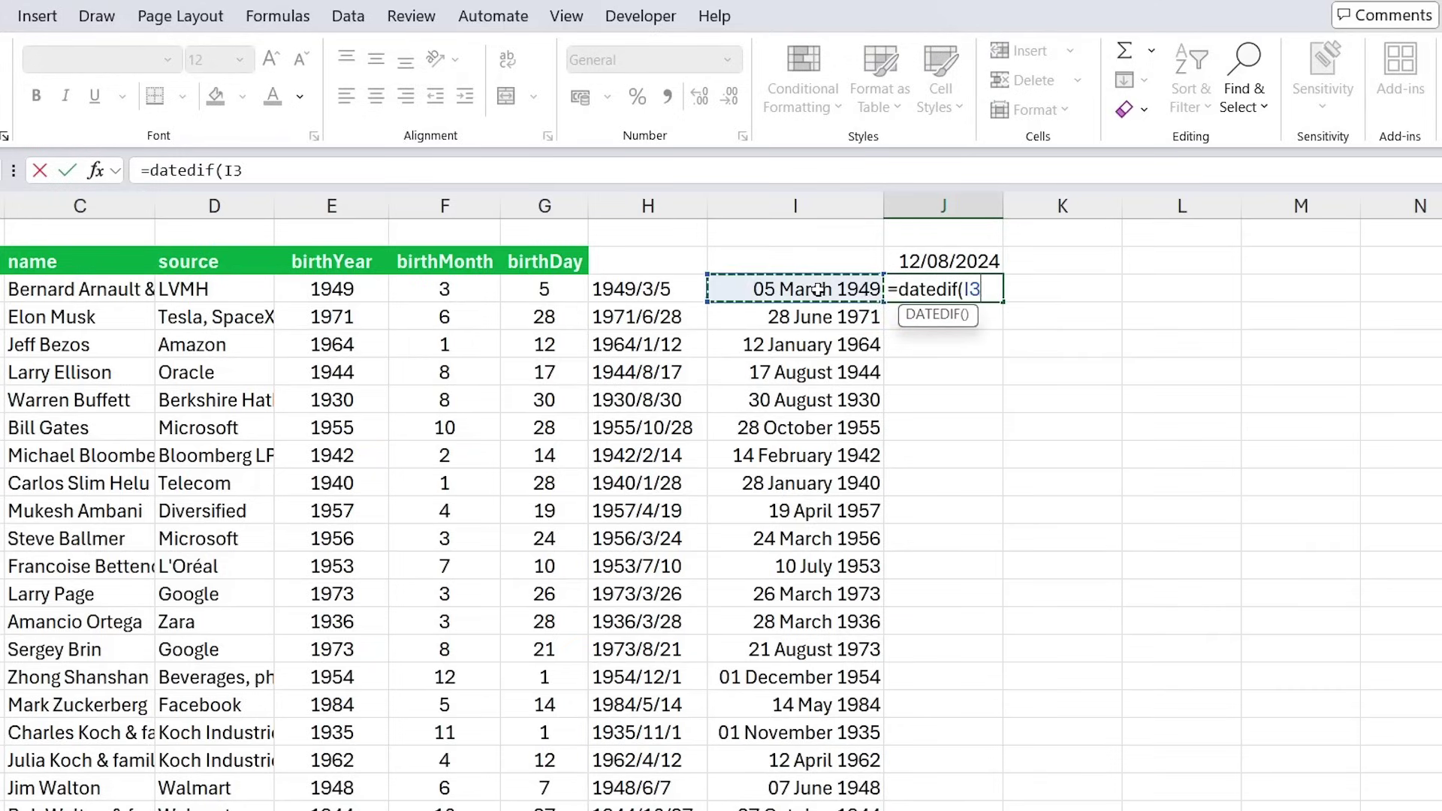
pyautogui.write(',')
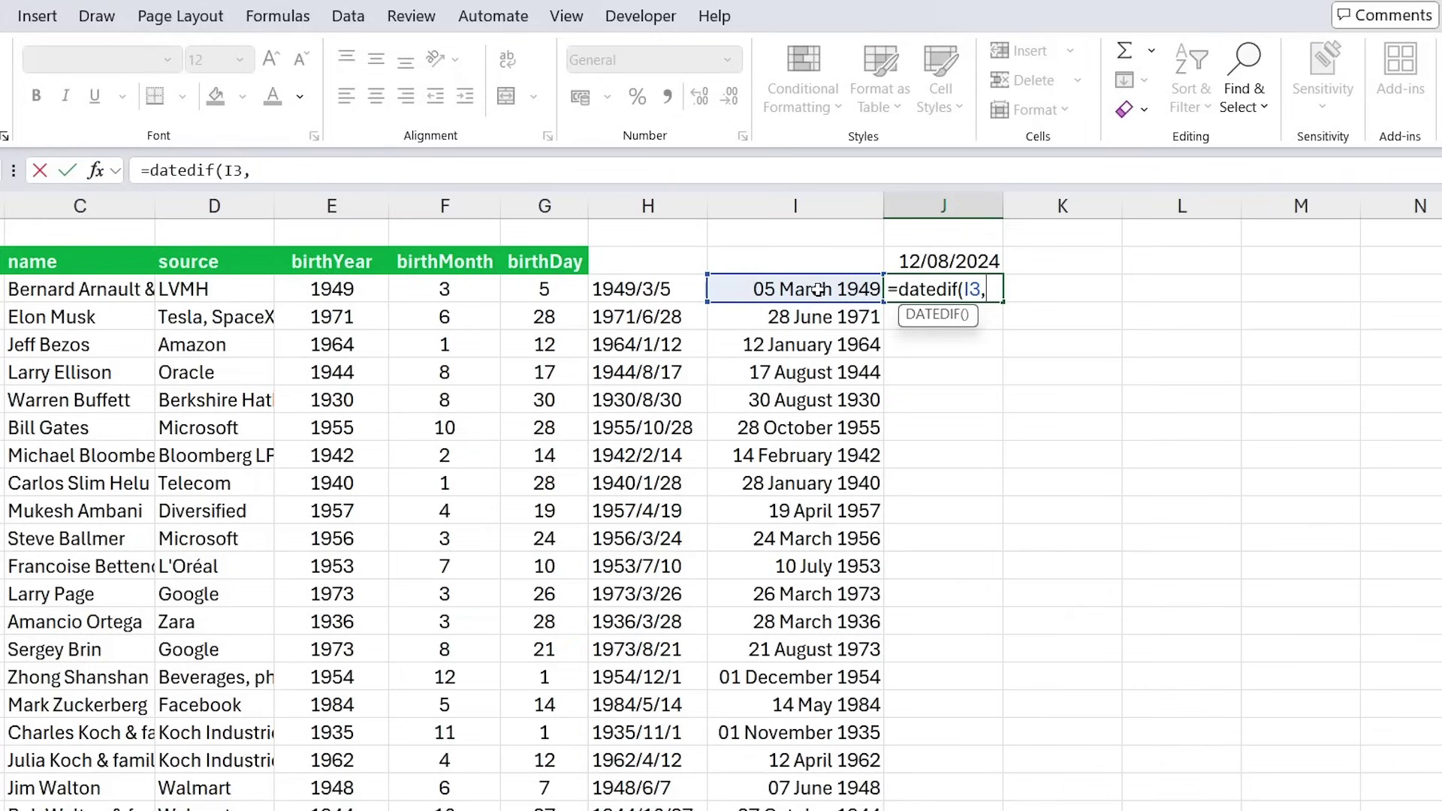
pyautogui.click(913, 257)
pyautogui.write(',"Y')
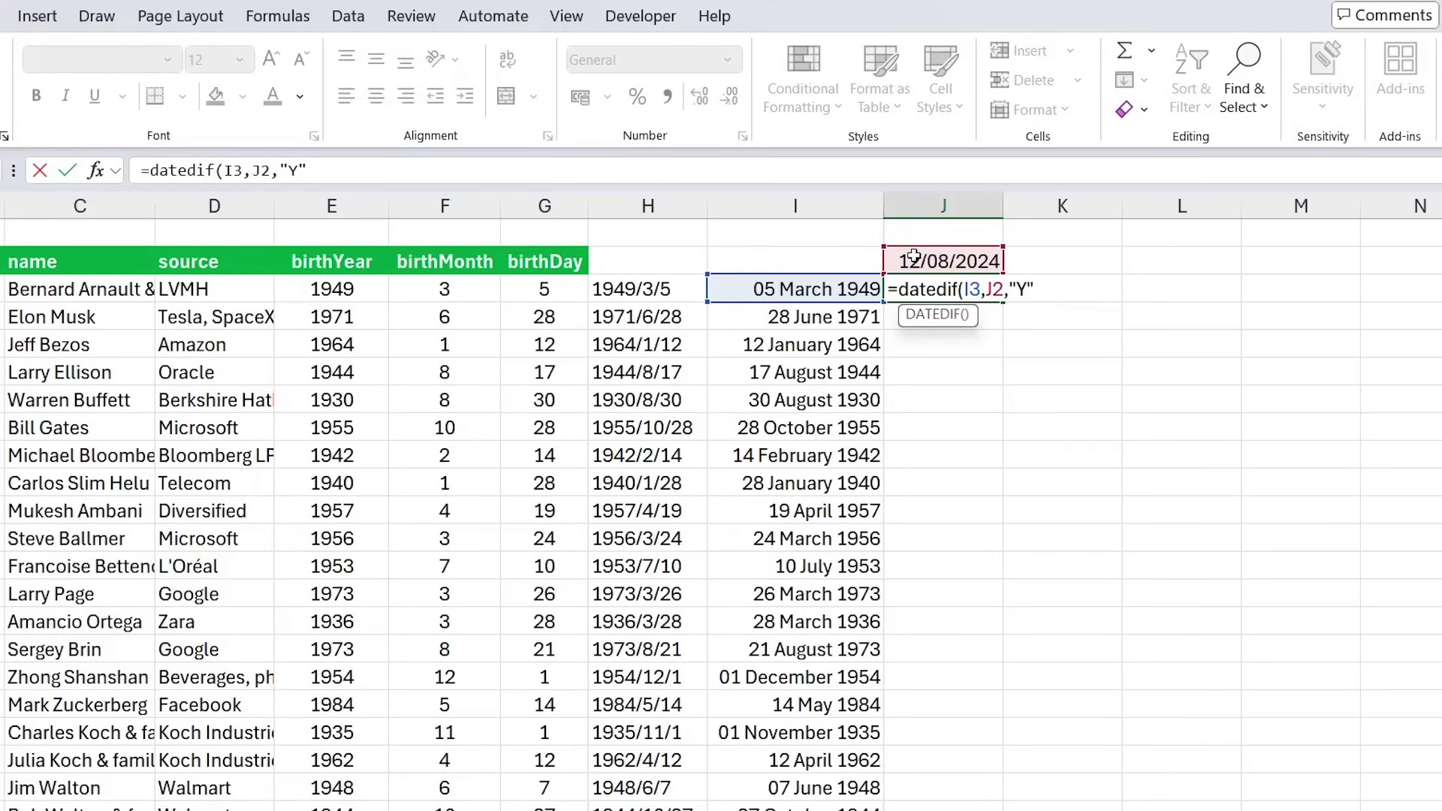
pyautogui.write('")')
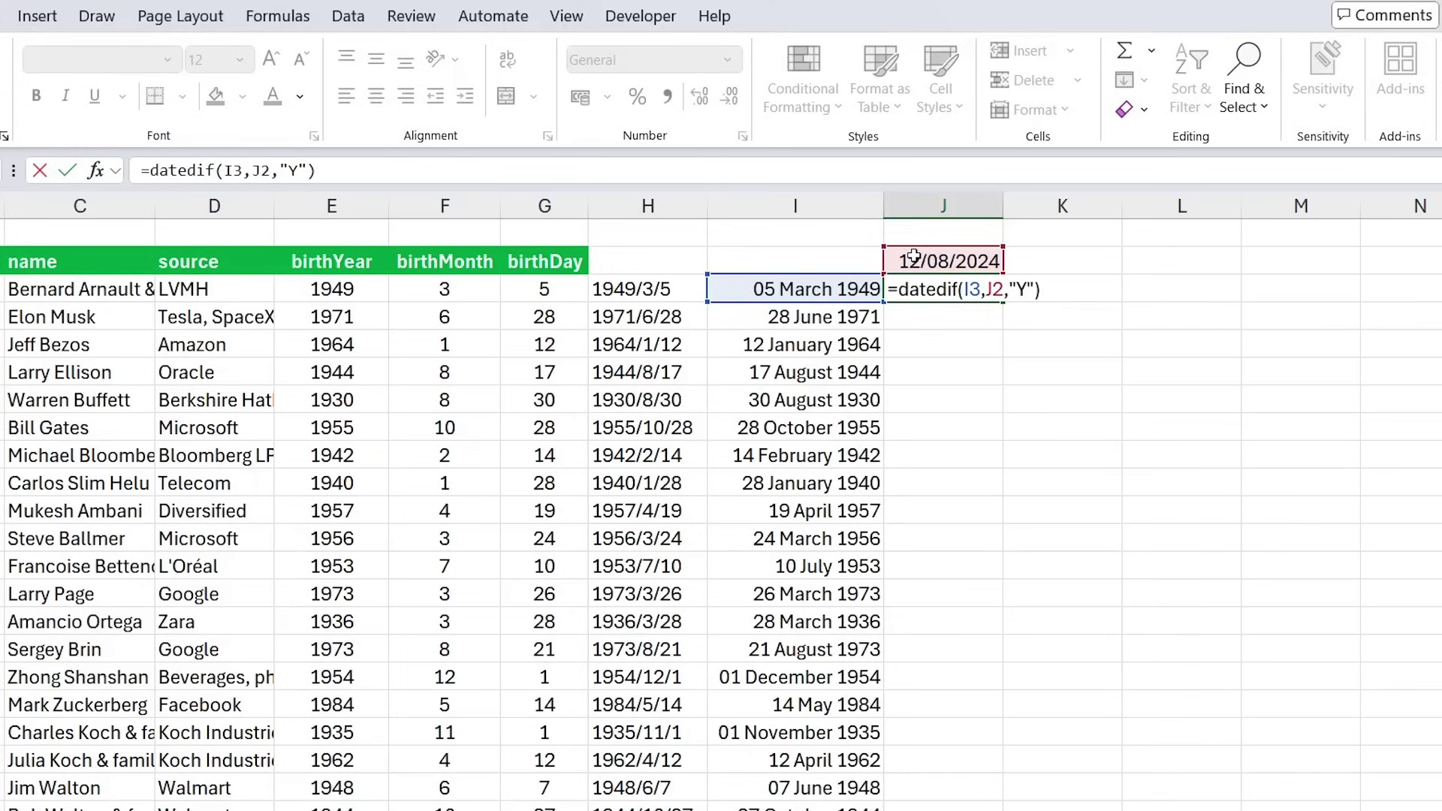
pyautogui.press('Return')
# - Make the J2 reference absolute as $J$2 in the DATEDIF formula
pyautogui.click(927, 297)
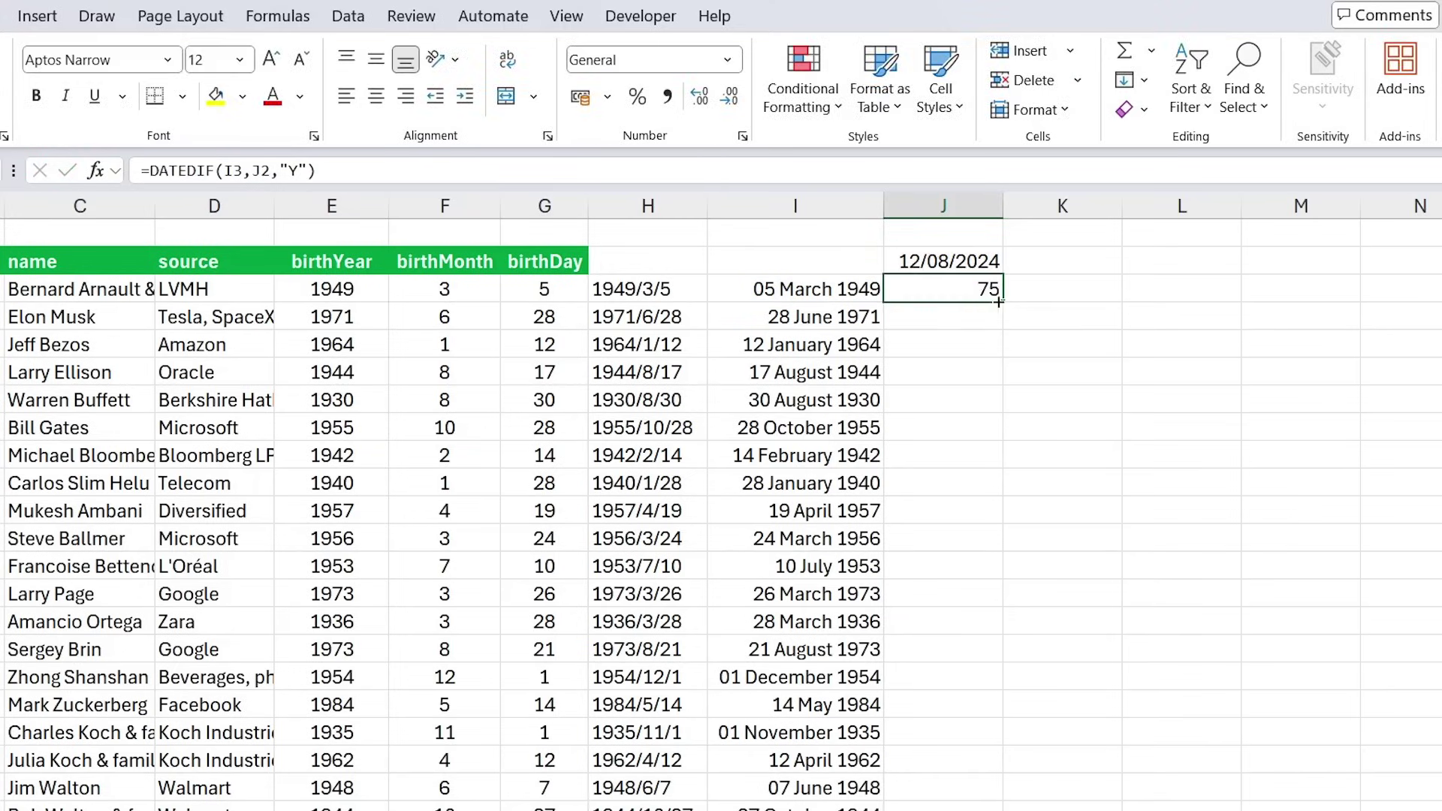
pyautogui.doubleClick(931, 292)
pyautogui.click(980, 290)
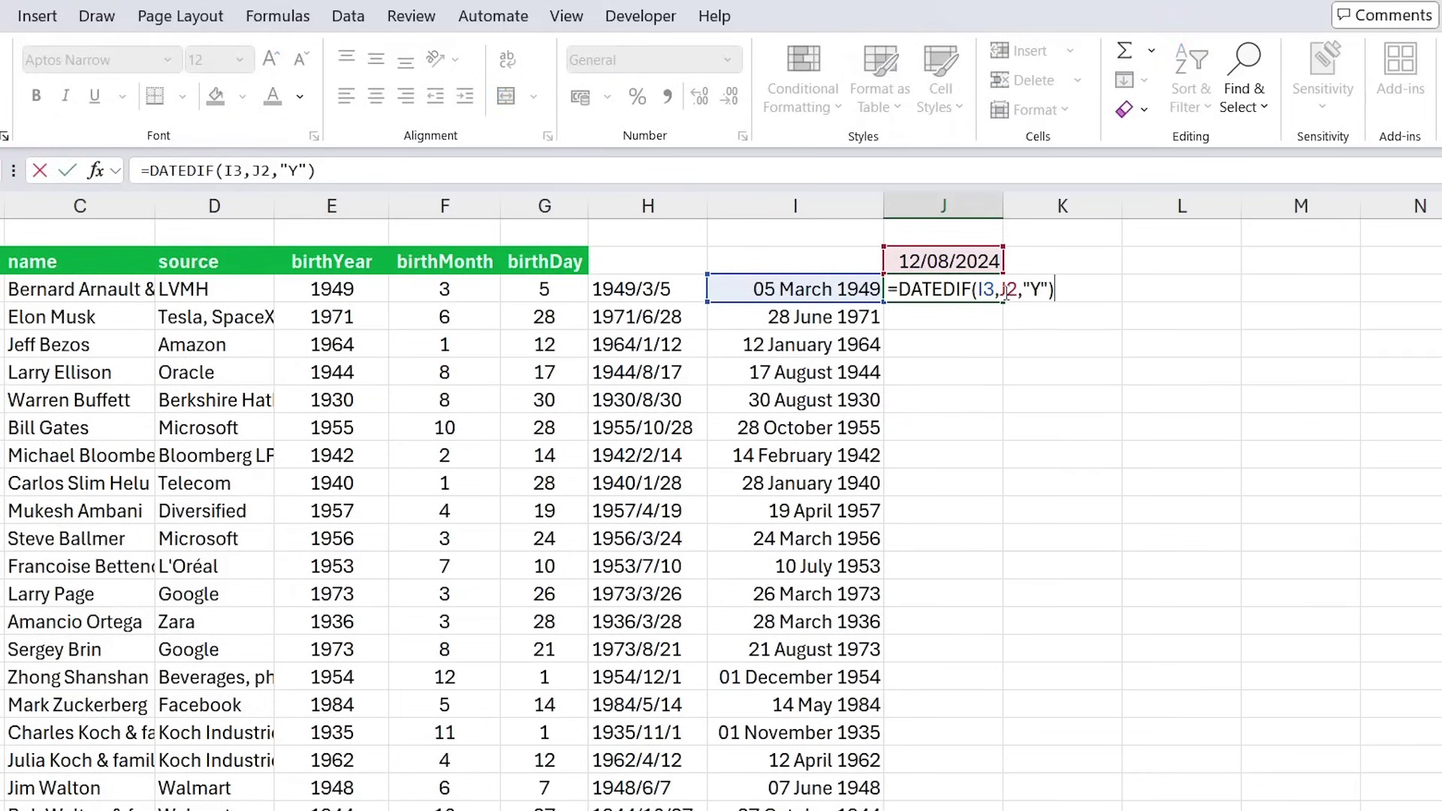
pyautogui.moveTo(1000, 291); pyautogui.dragTo(1019, 291)
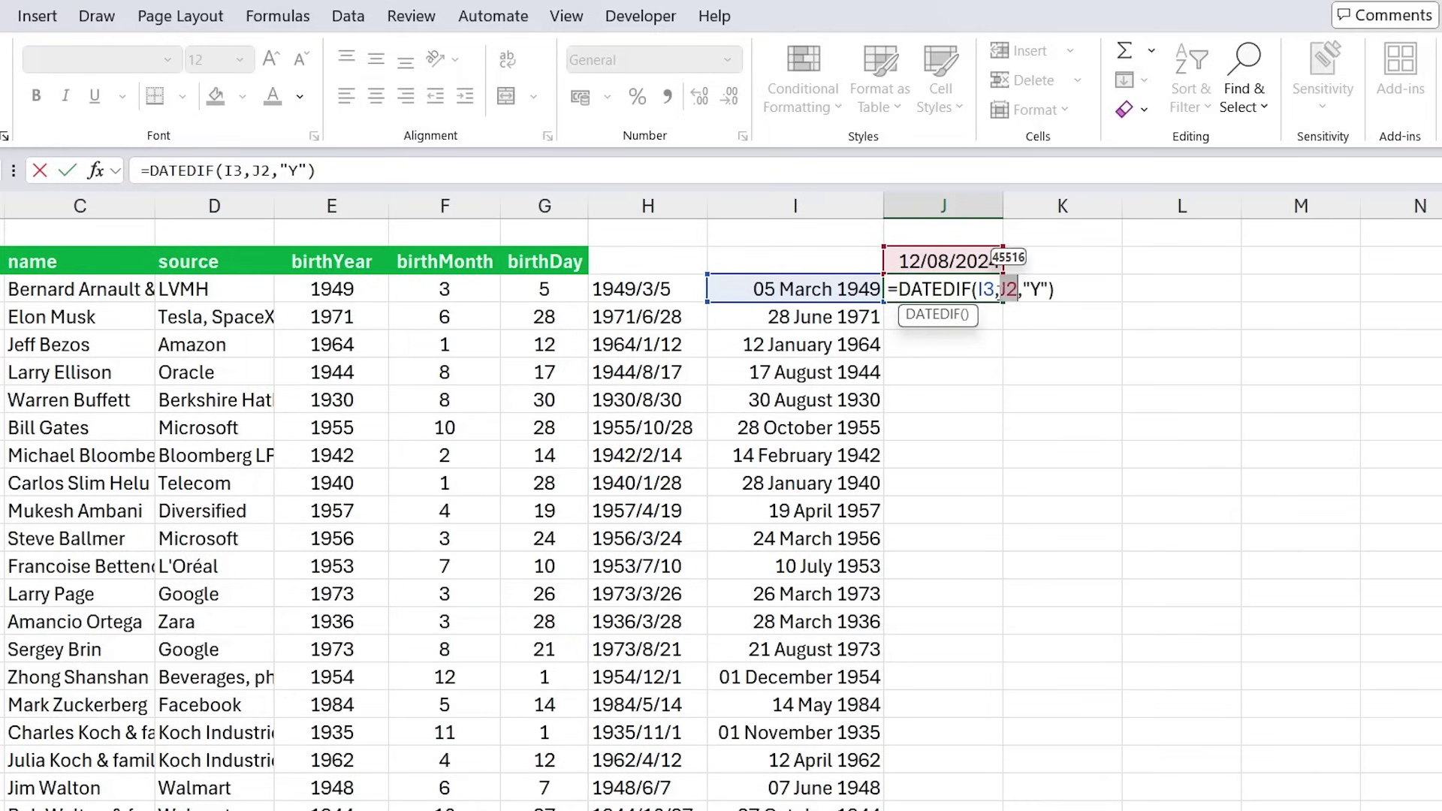
pyautogui.press('F4')
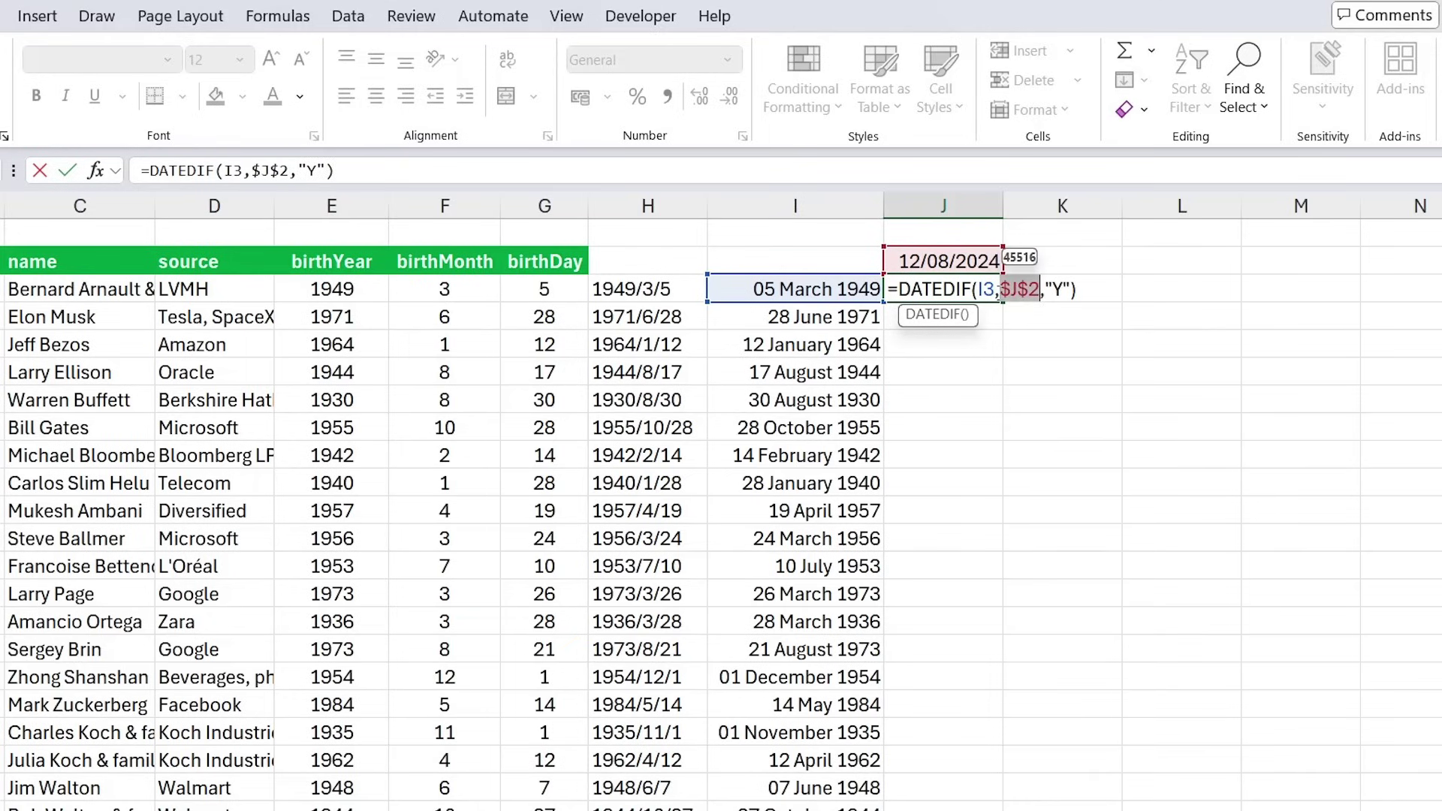
pyautogui.hotkey('ctrl', 'Return')
# - Fill the age formula down column J and check the copied ages
pyautogui.doubleClick(999, 303)
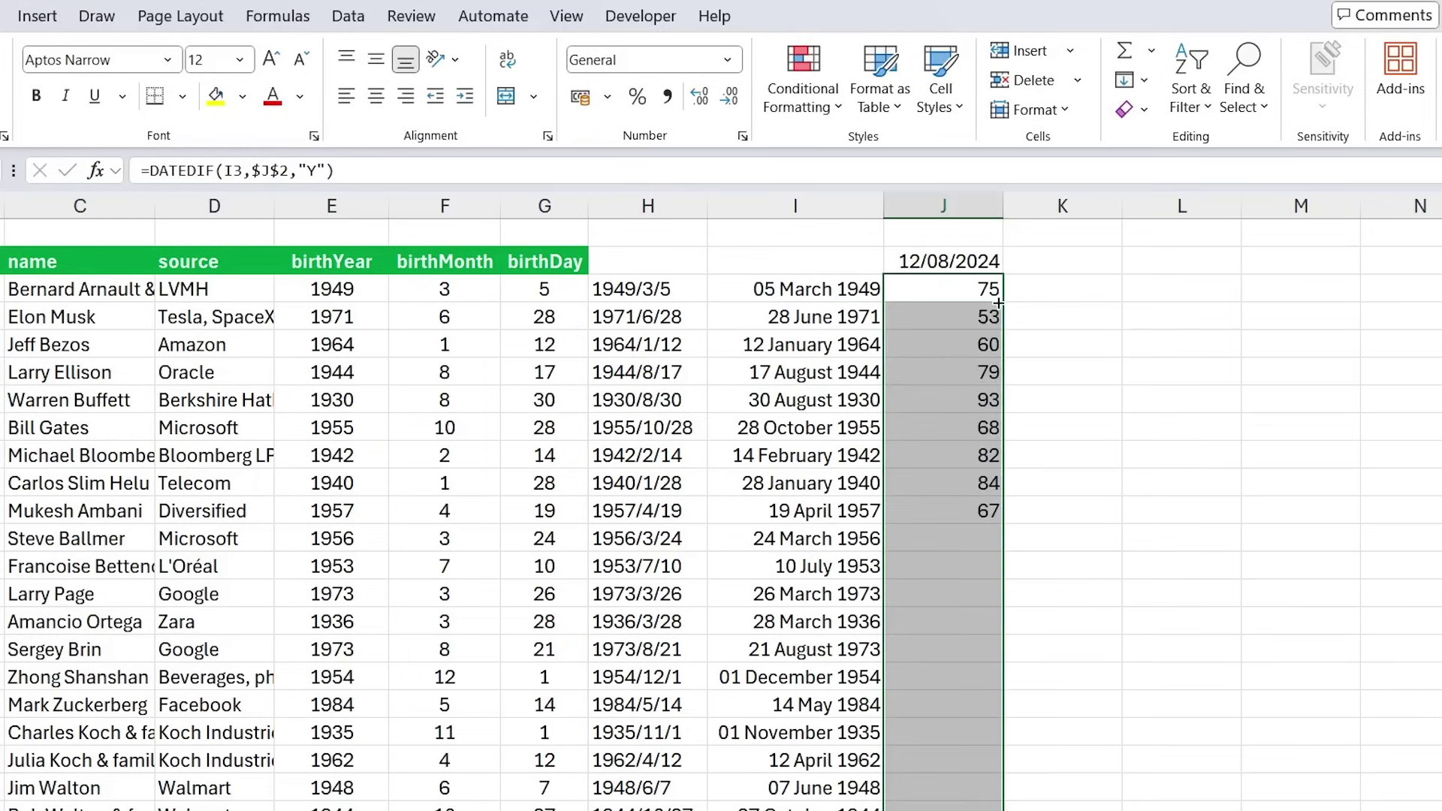
pyautogui.click(936, 317)
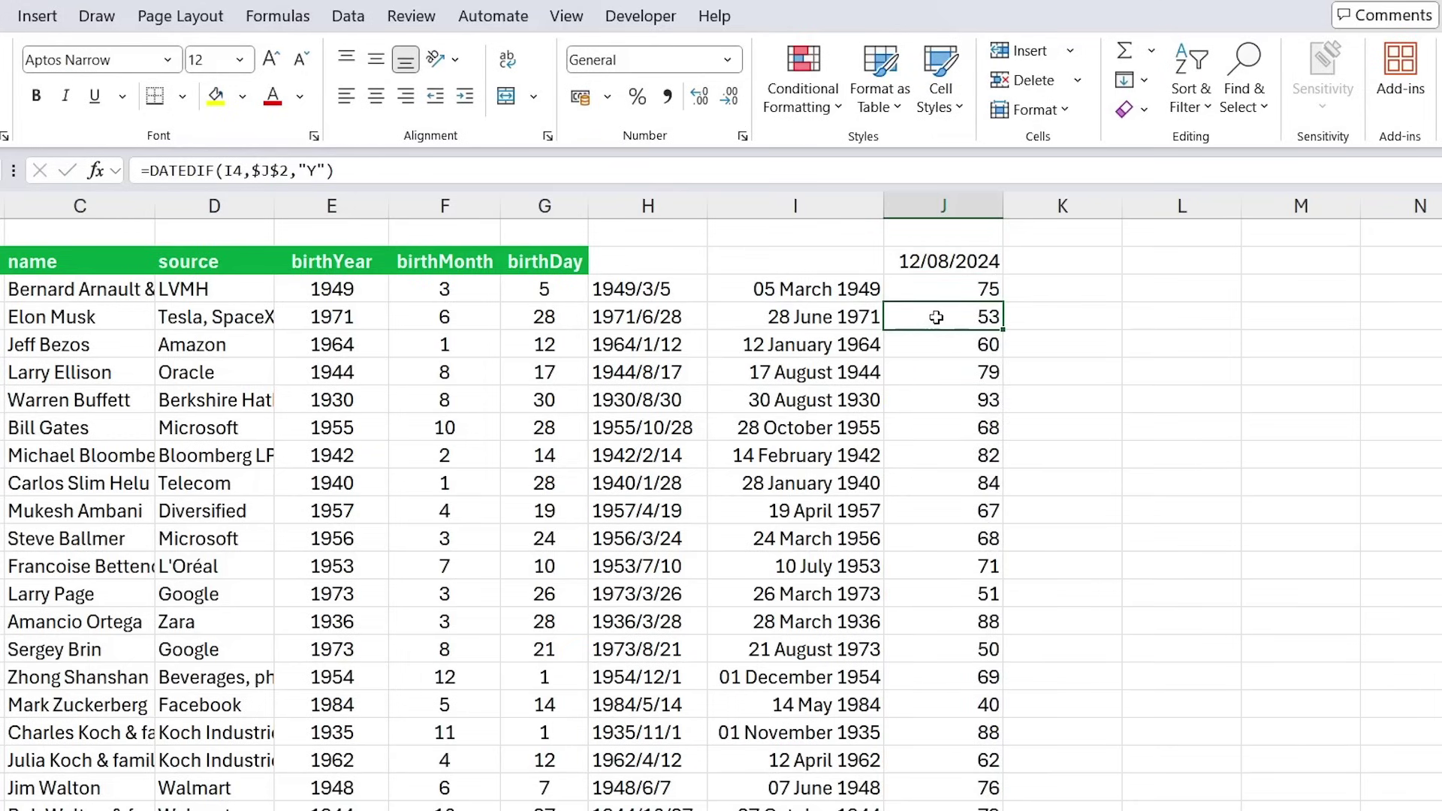
pyautogui.press('Down')
pyautogui.press('Down')
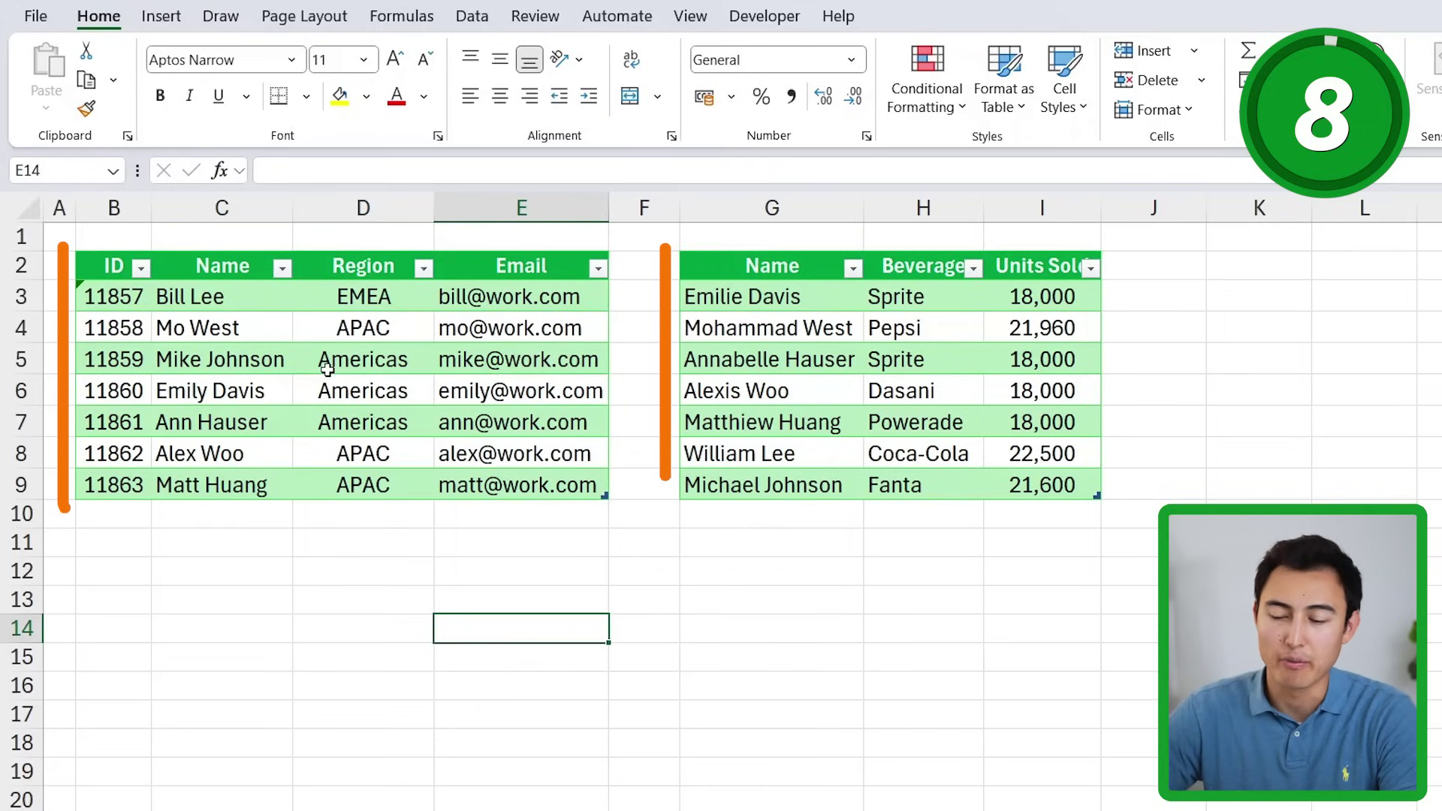
pyautogui.click(237, 268)
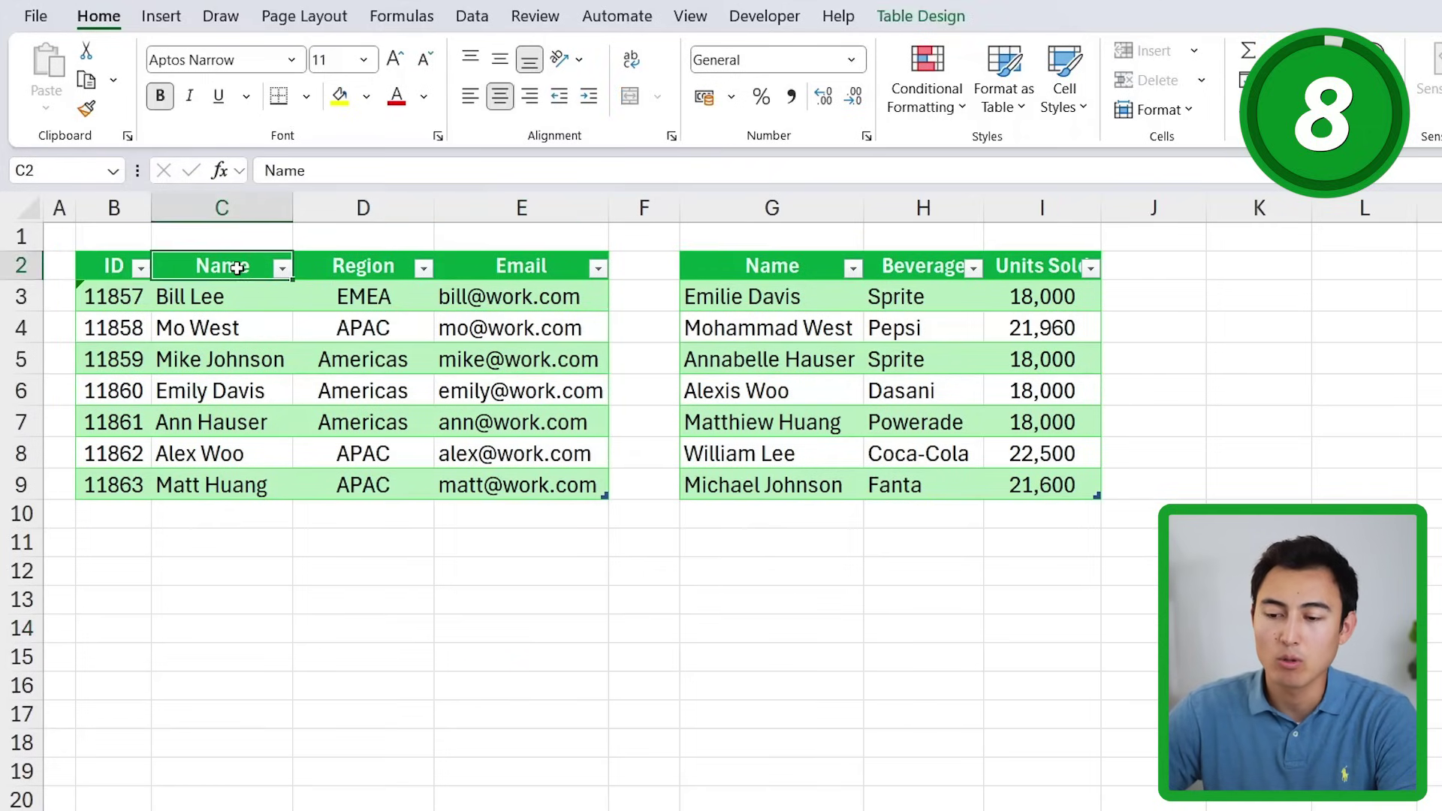
pyautogui.click(725, 270)
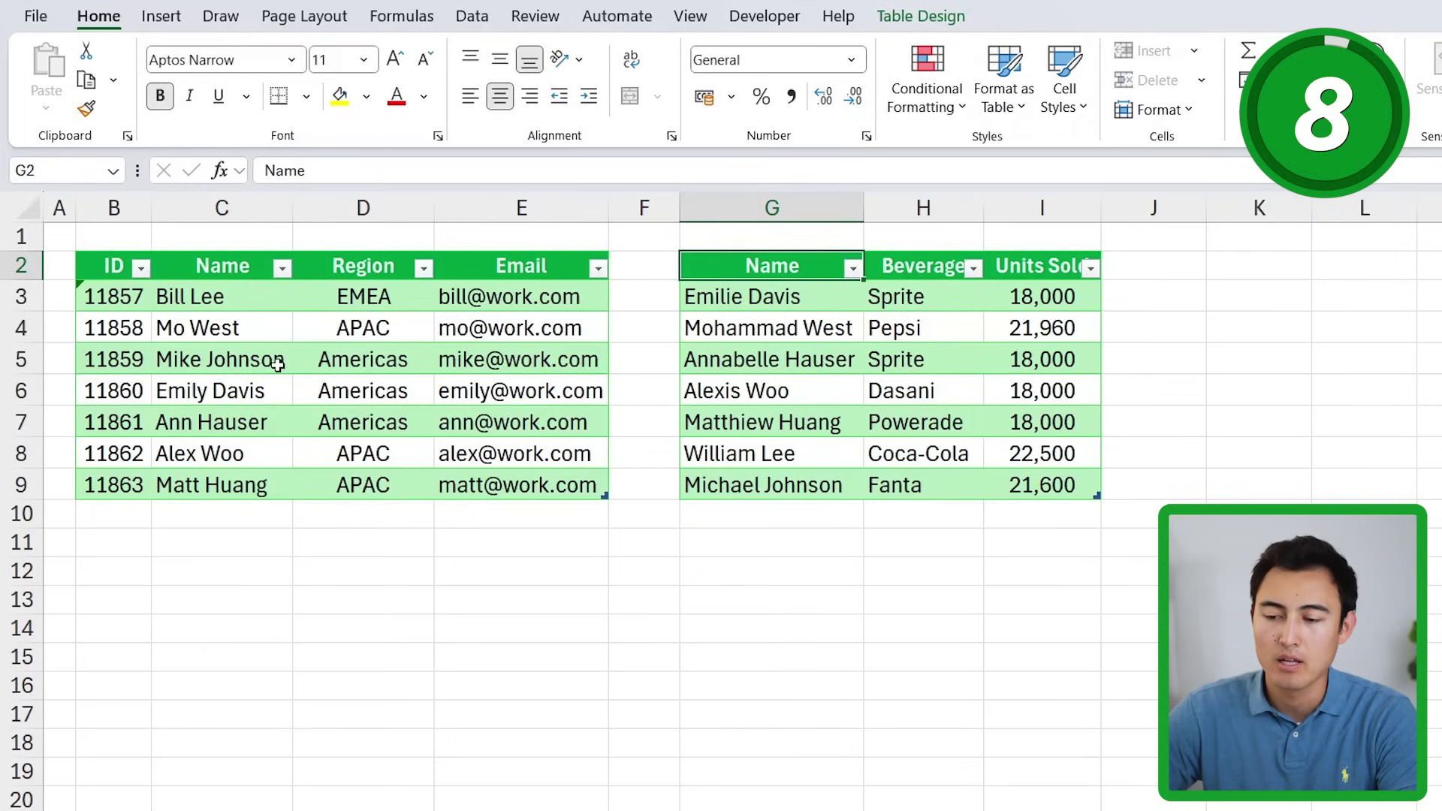
pyautogui.press('Down')
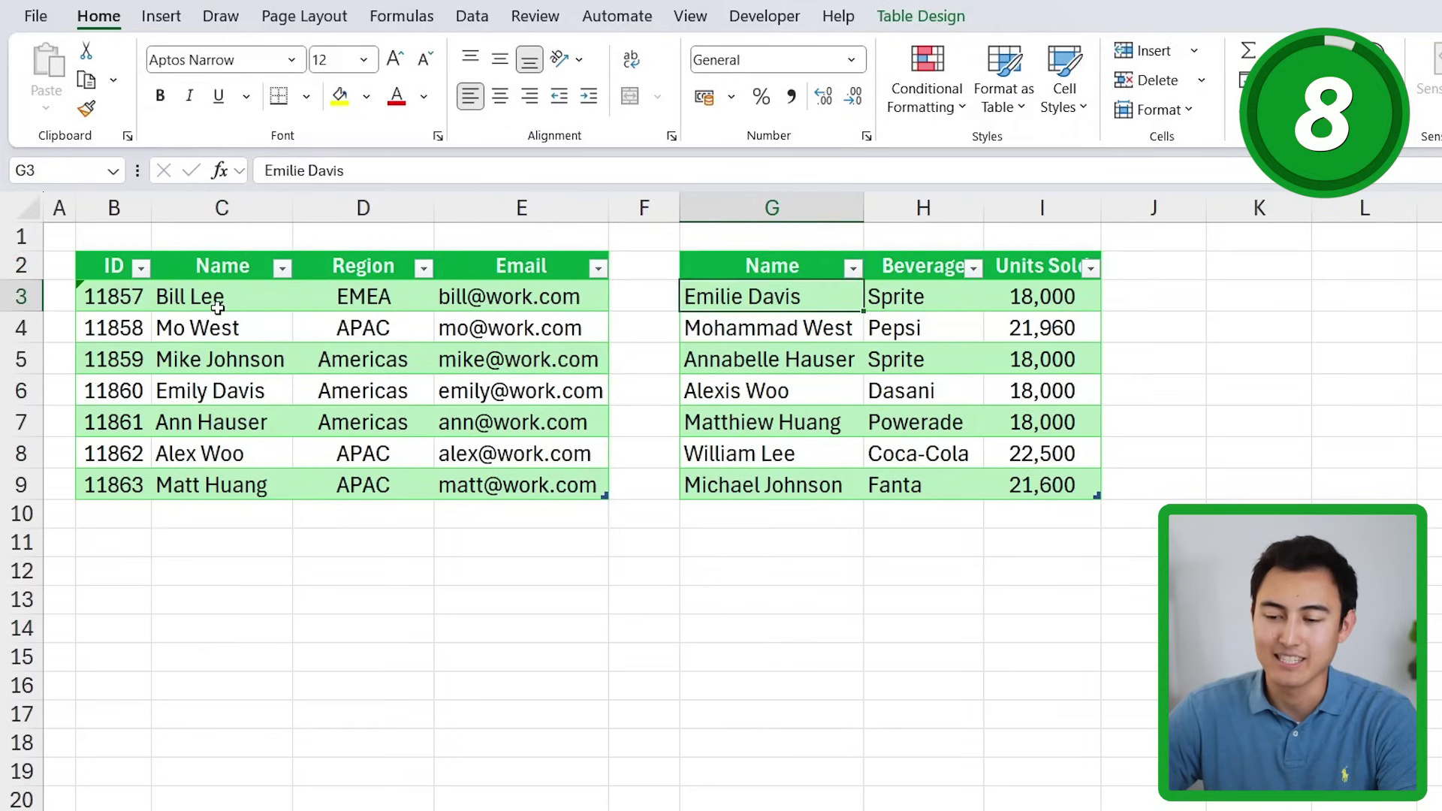
pyautogui.click(194, 304)
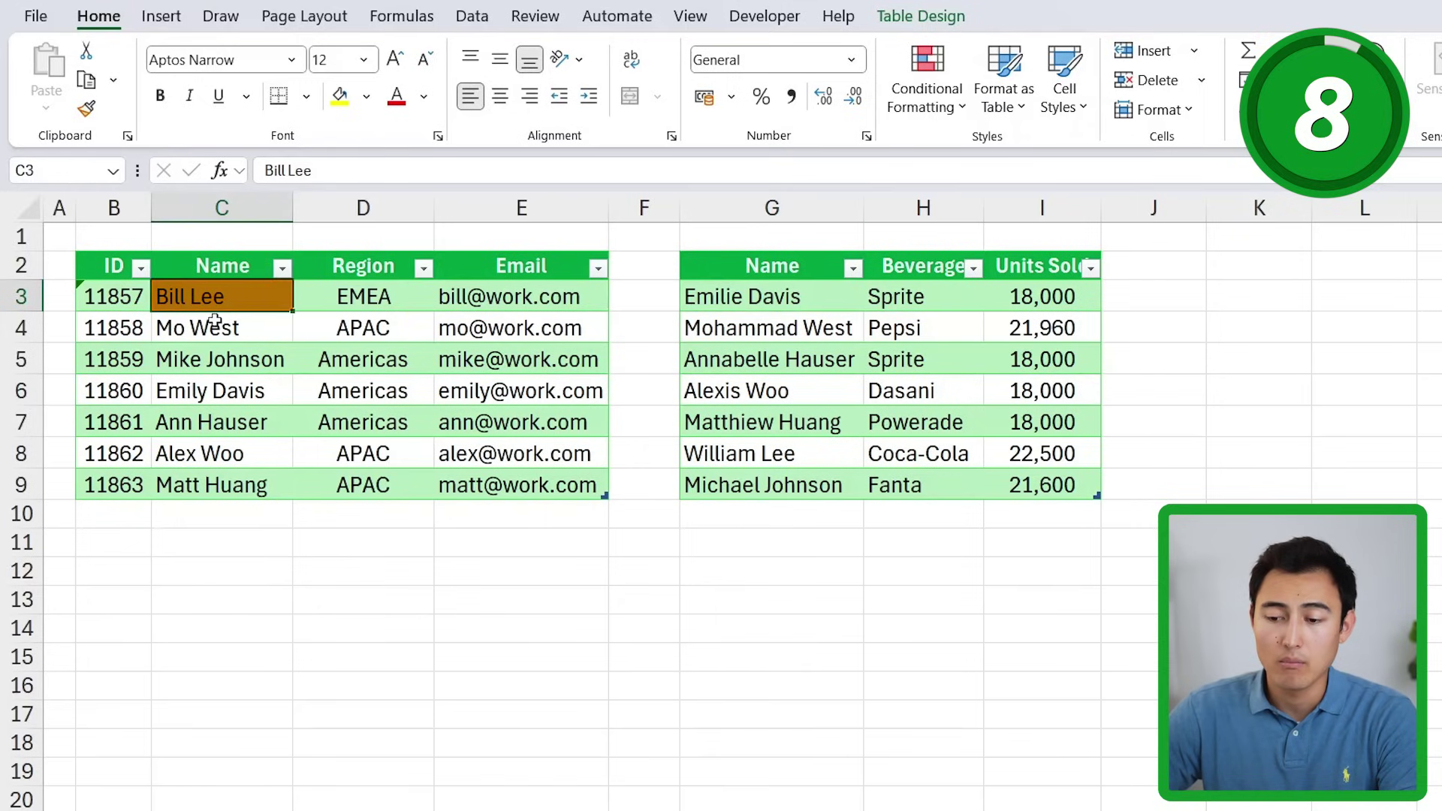
pyautogui.click(732, 458)
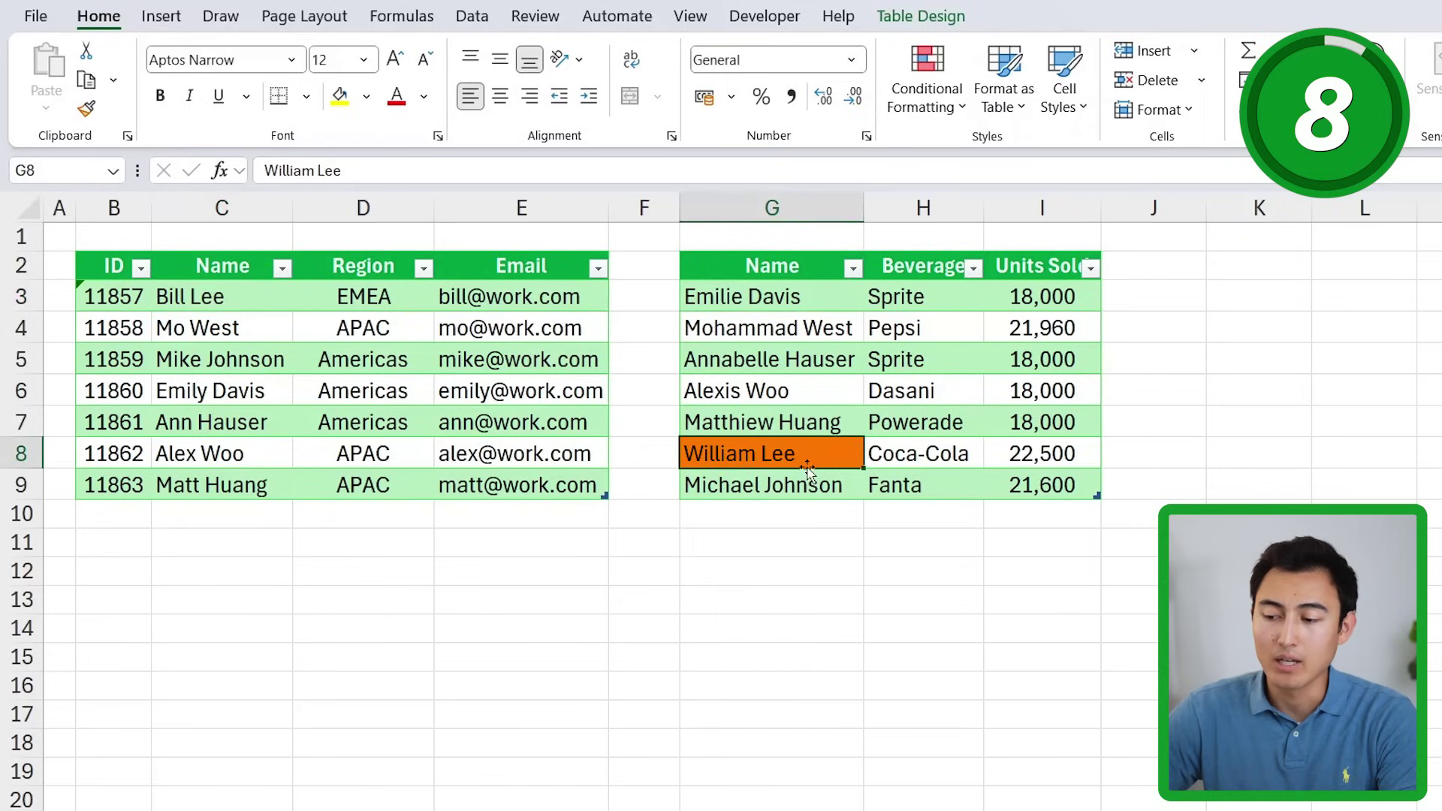
pyautogui.click(239, 321)
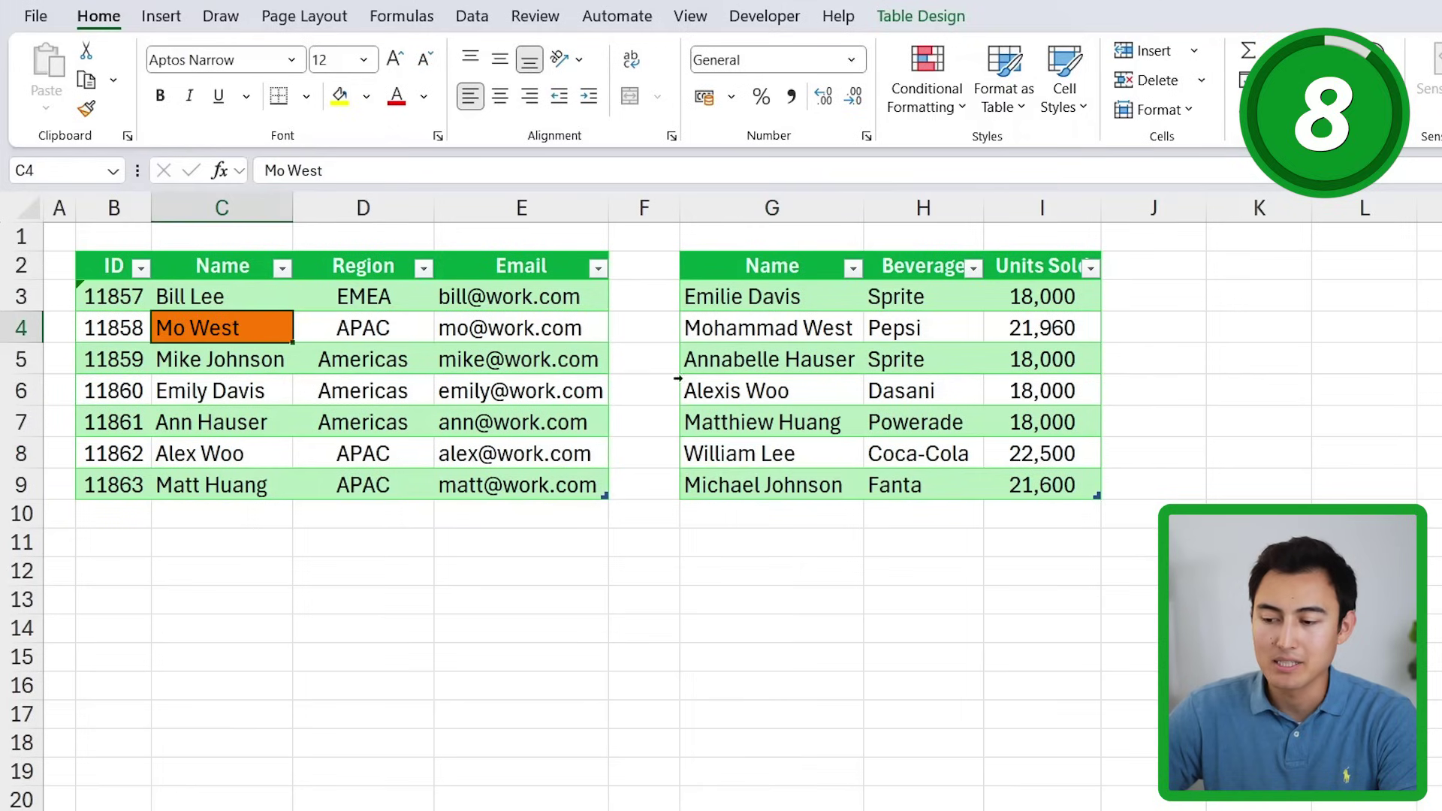
pyautogui.click(727, 334)
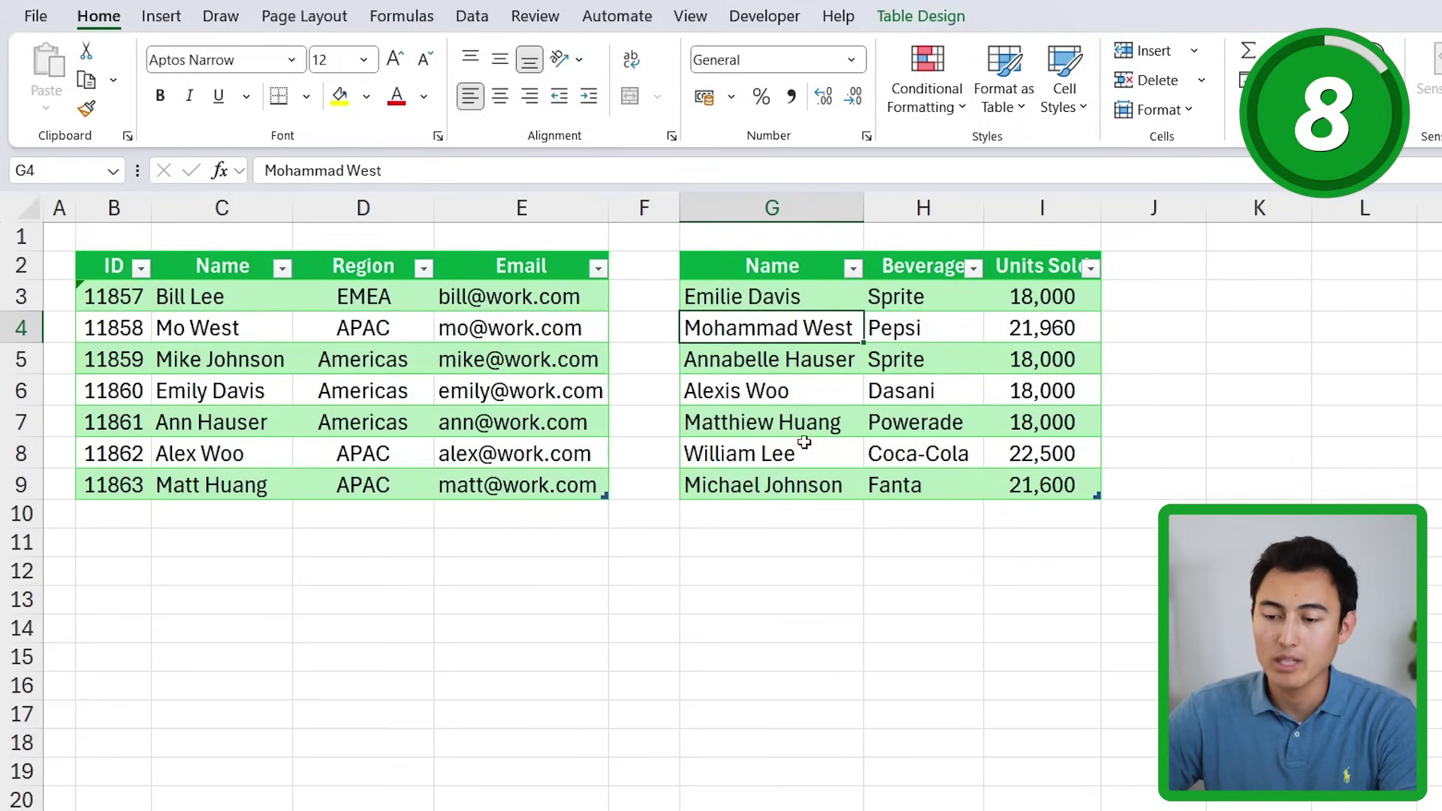
pyautogui.moveTo(210, 263); pyautogui.dragTo(220, 474)
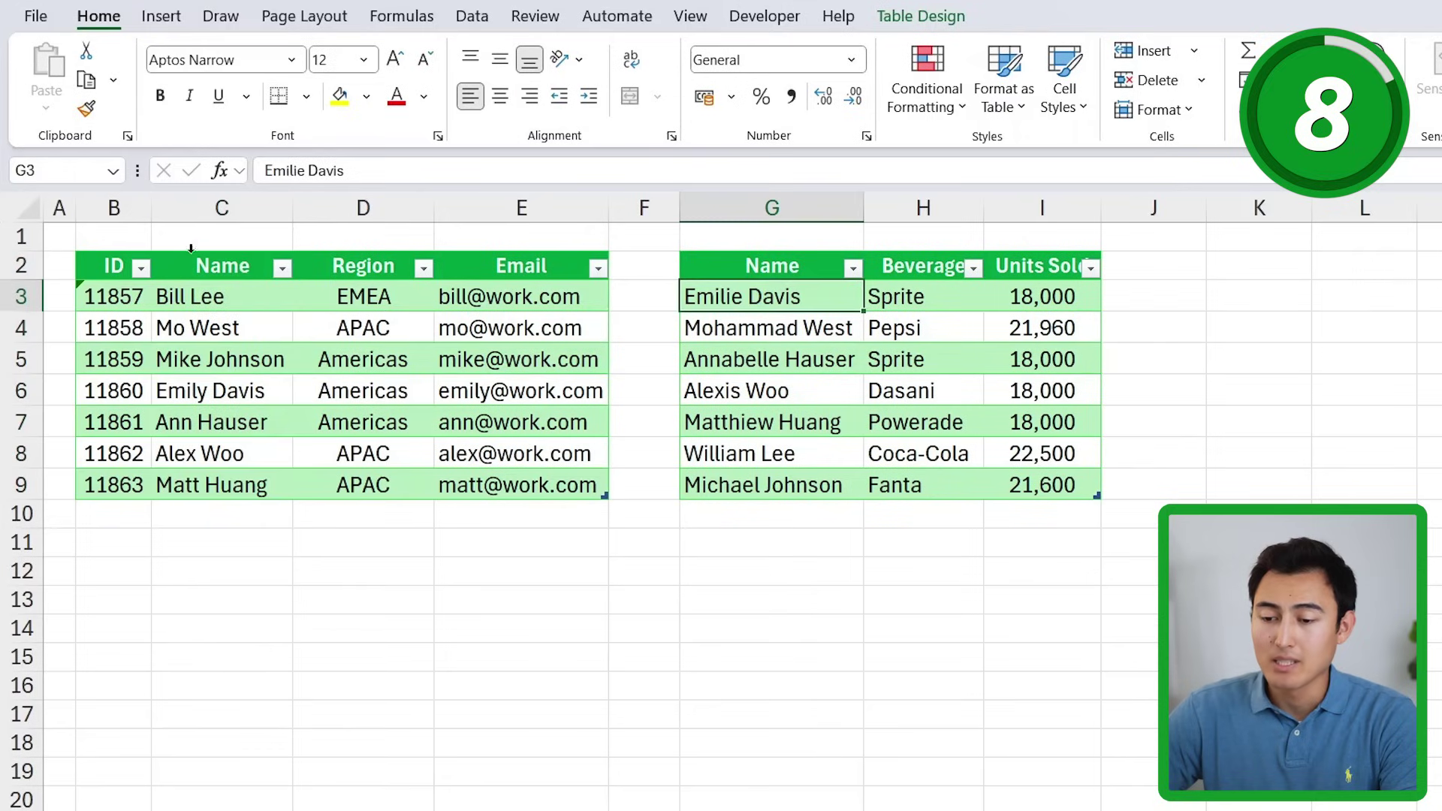
pyautogui.moveTo(184, 297); pyautogui.dragTo(218, 481)
pyautogui.moveTo(743, 282); pyautogui.dragTo(748, 410)
pyautogui.press('Down')
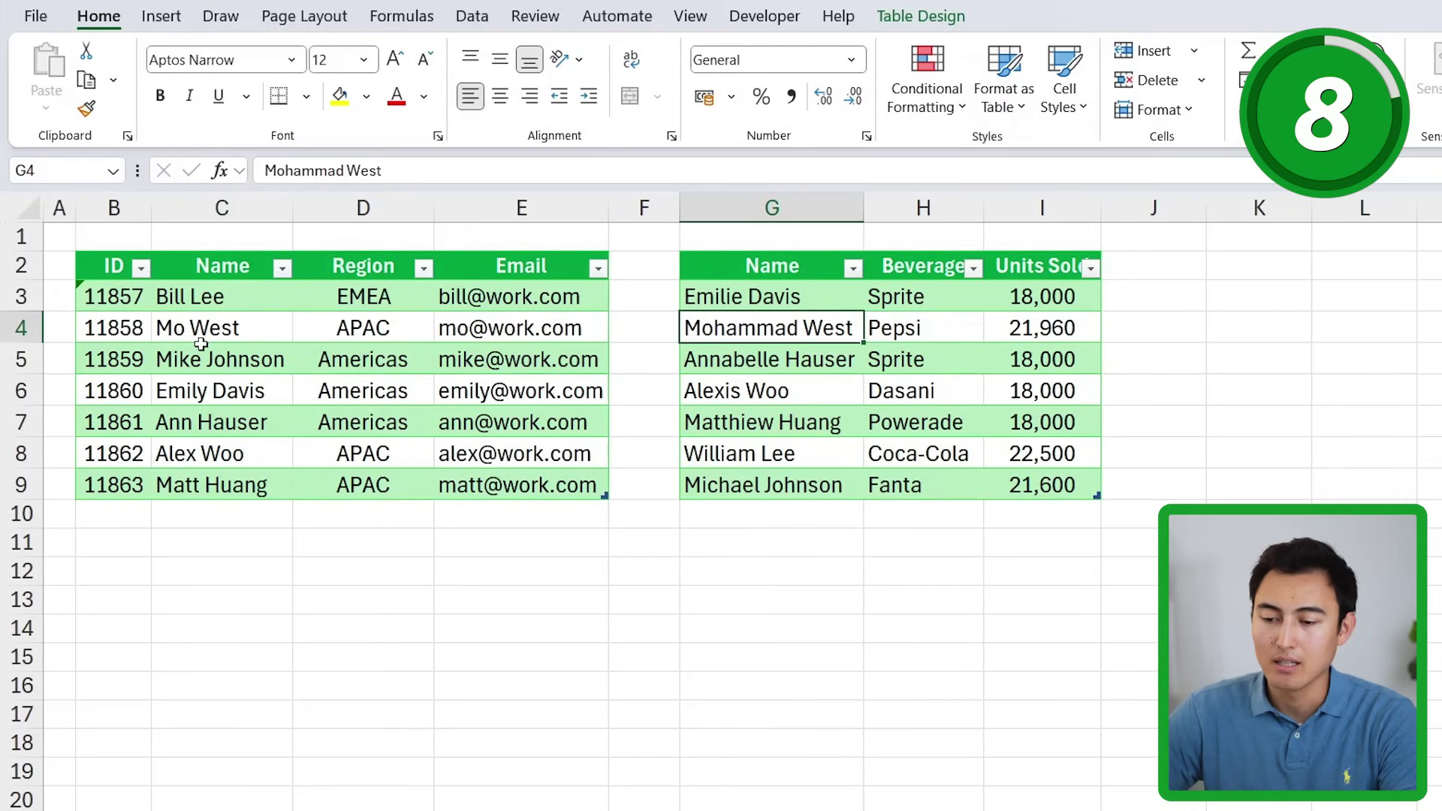
pyautogui.click(365, 353)
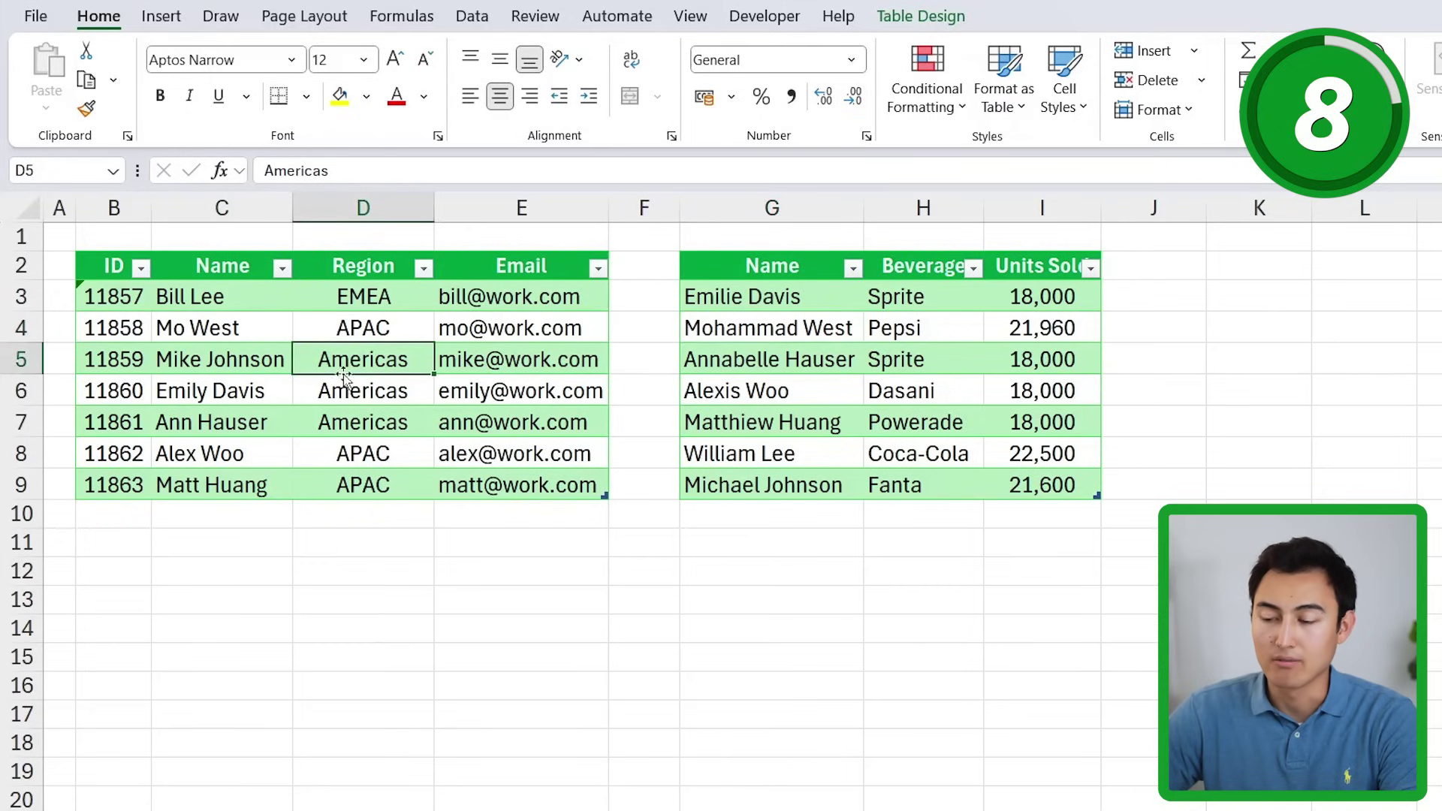
# - Load the ID, Name, Region, Email table into Power Query with From Table/Range and Close & Load
pyautogui.click(455, 12)
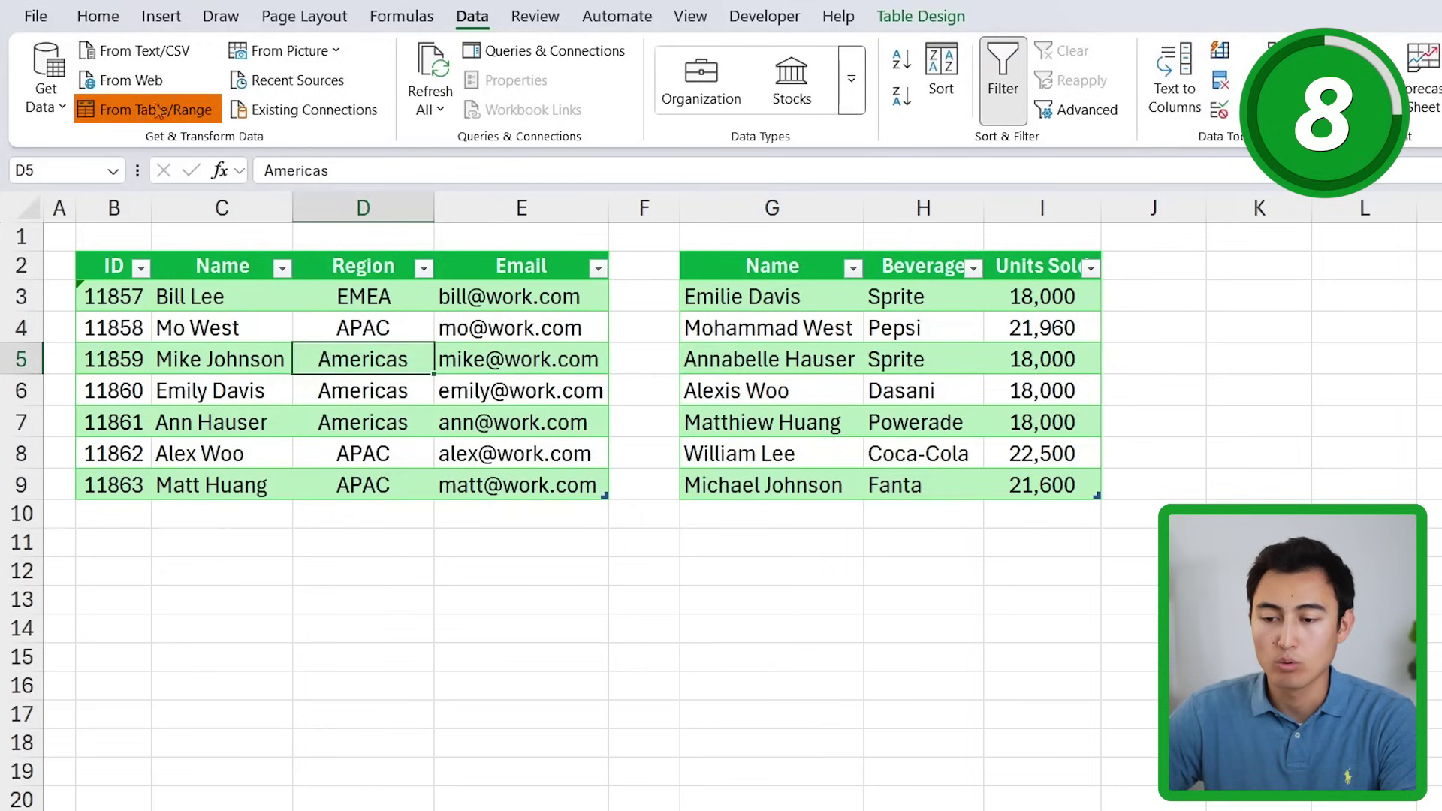
pyautogui.click(176, 121)
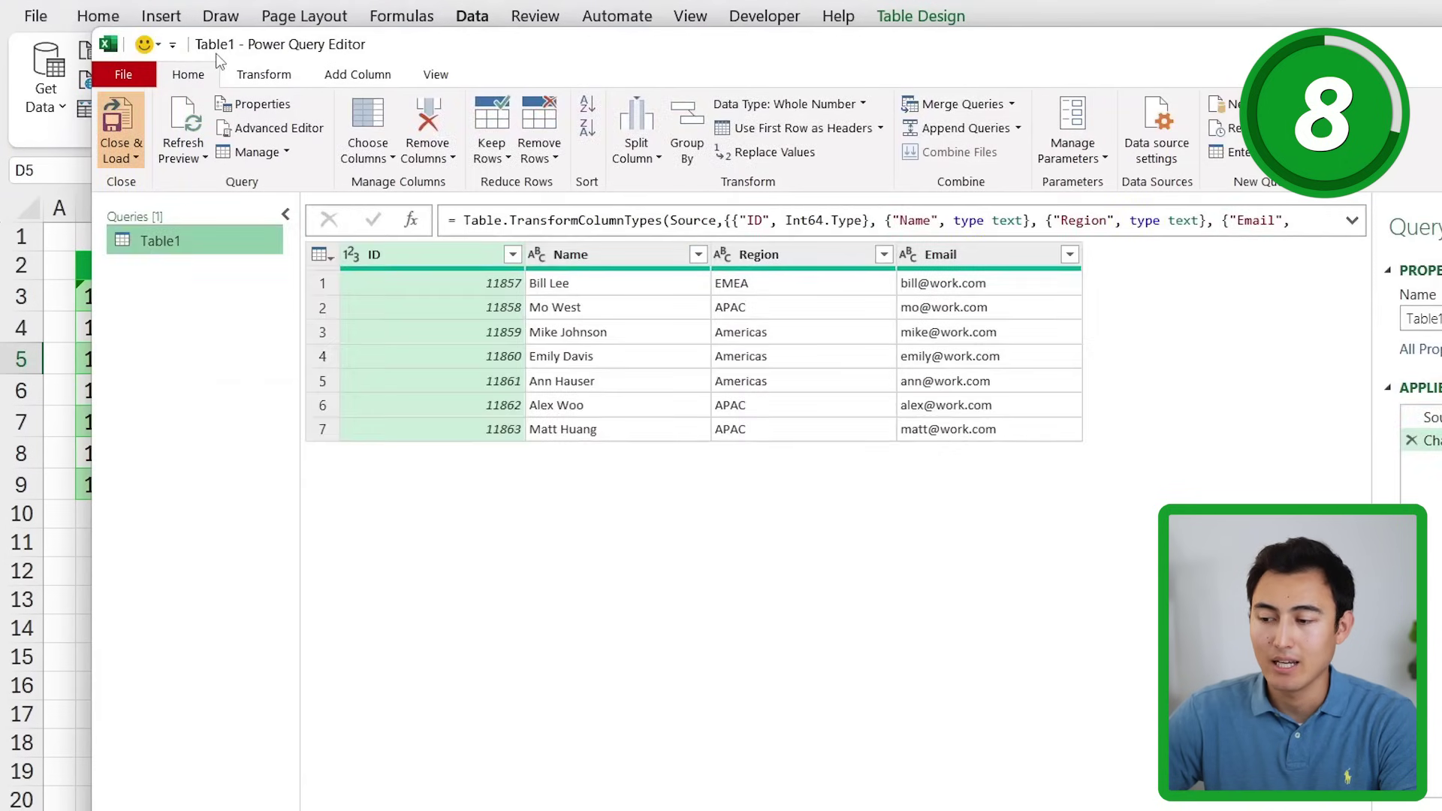
pyautogui.click(118, 124)
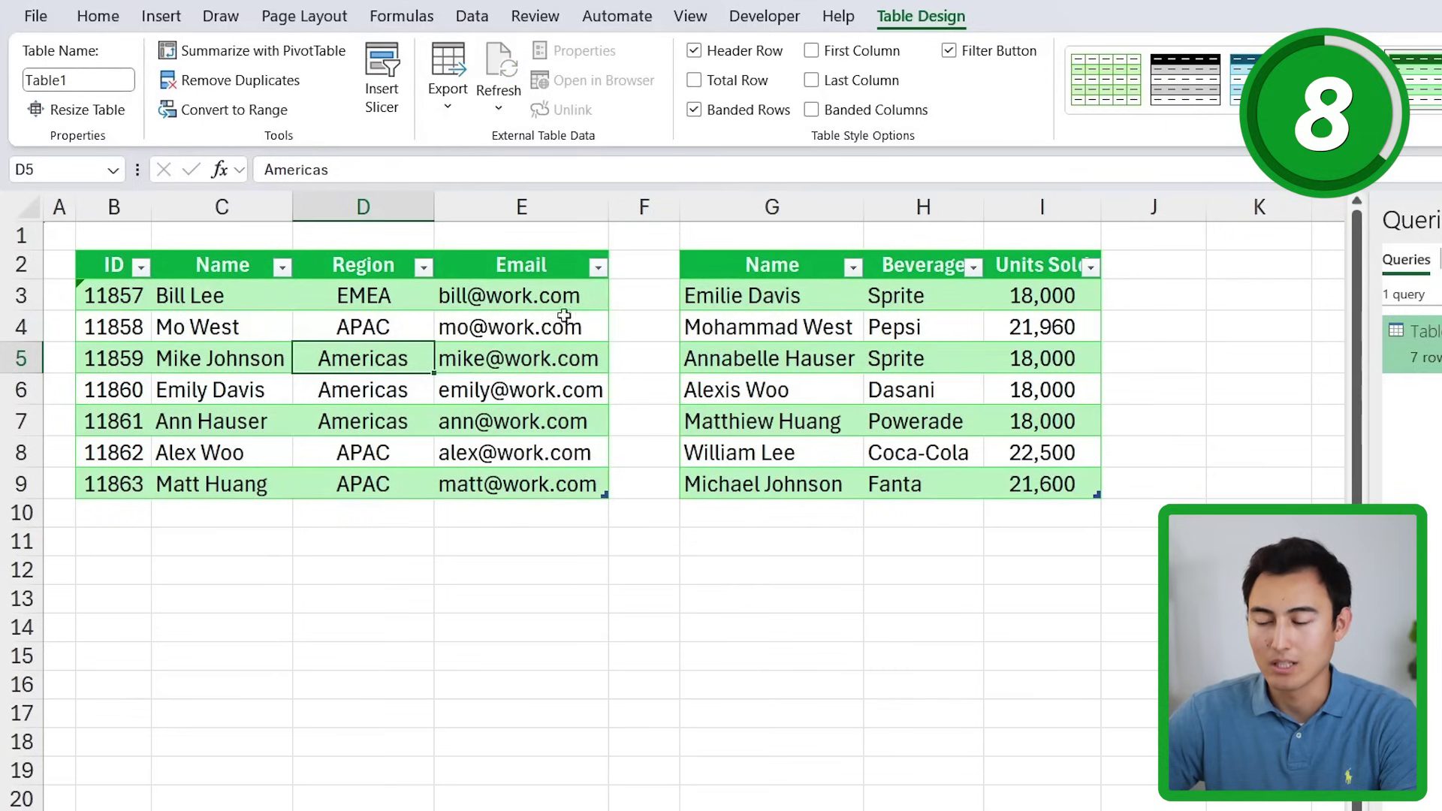
pyautogui.click(872, 344)
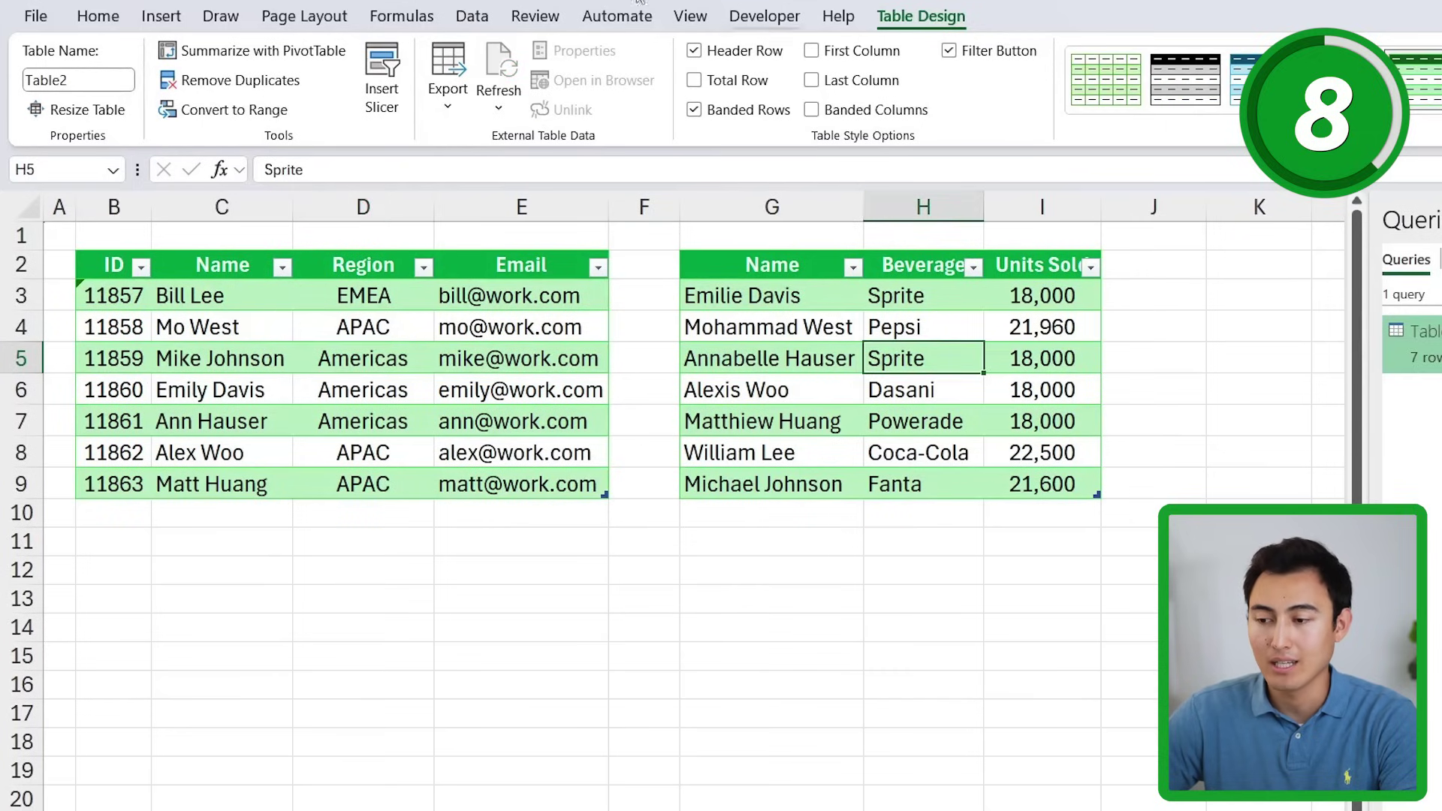
pyautogui.click(473, 16)
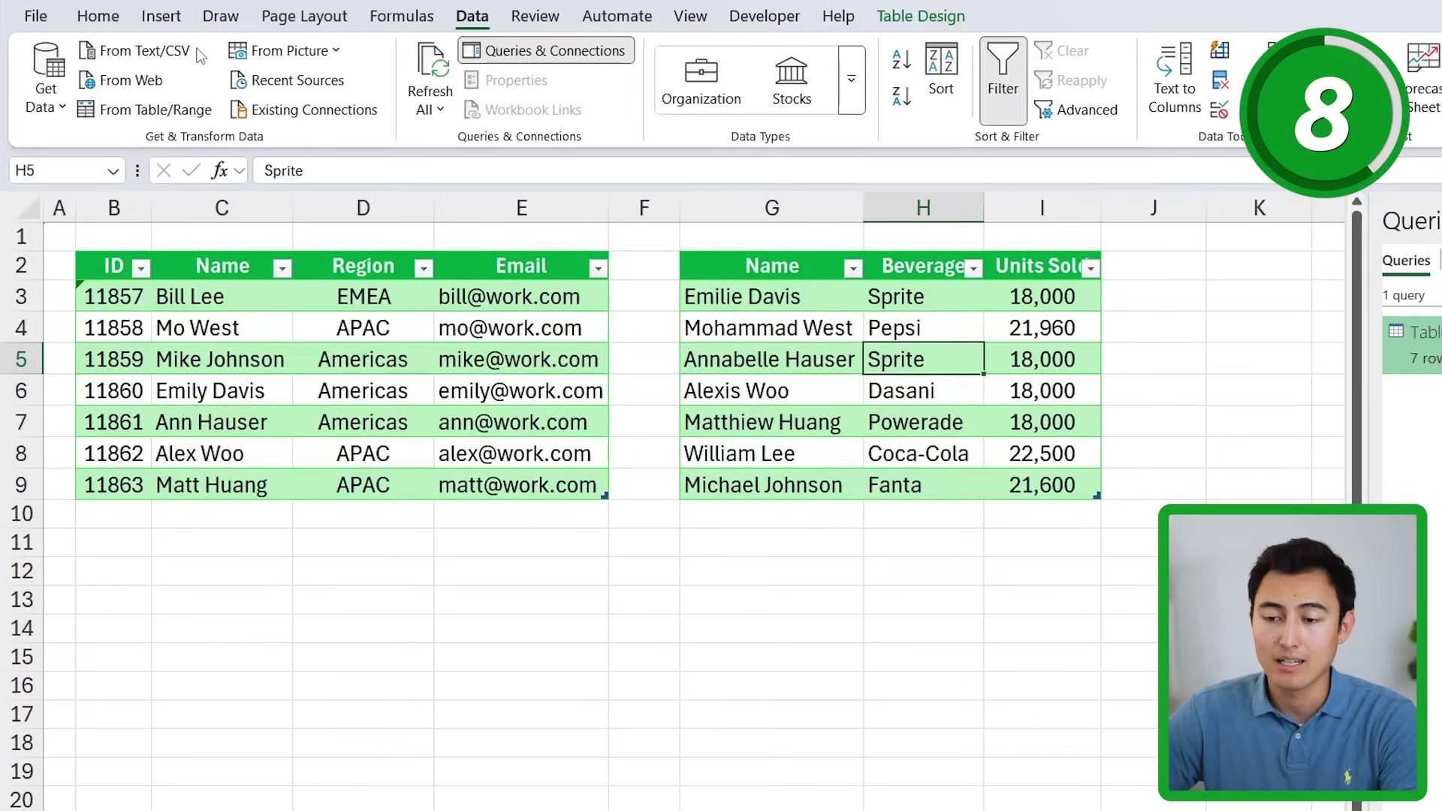
# - Load the beverage table into Power Query as Table2
pyautogui.click(175, 110)
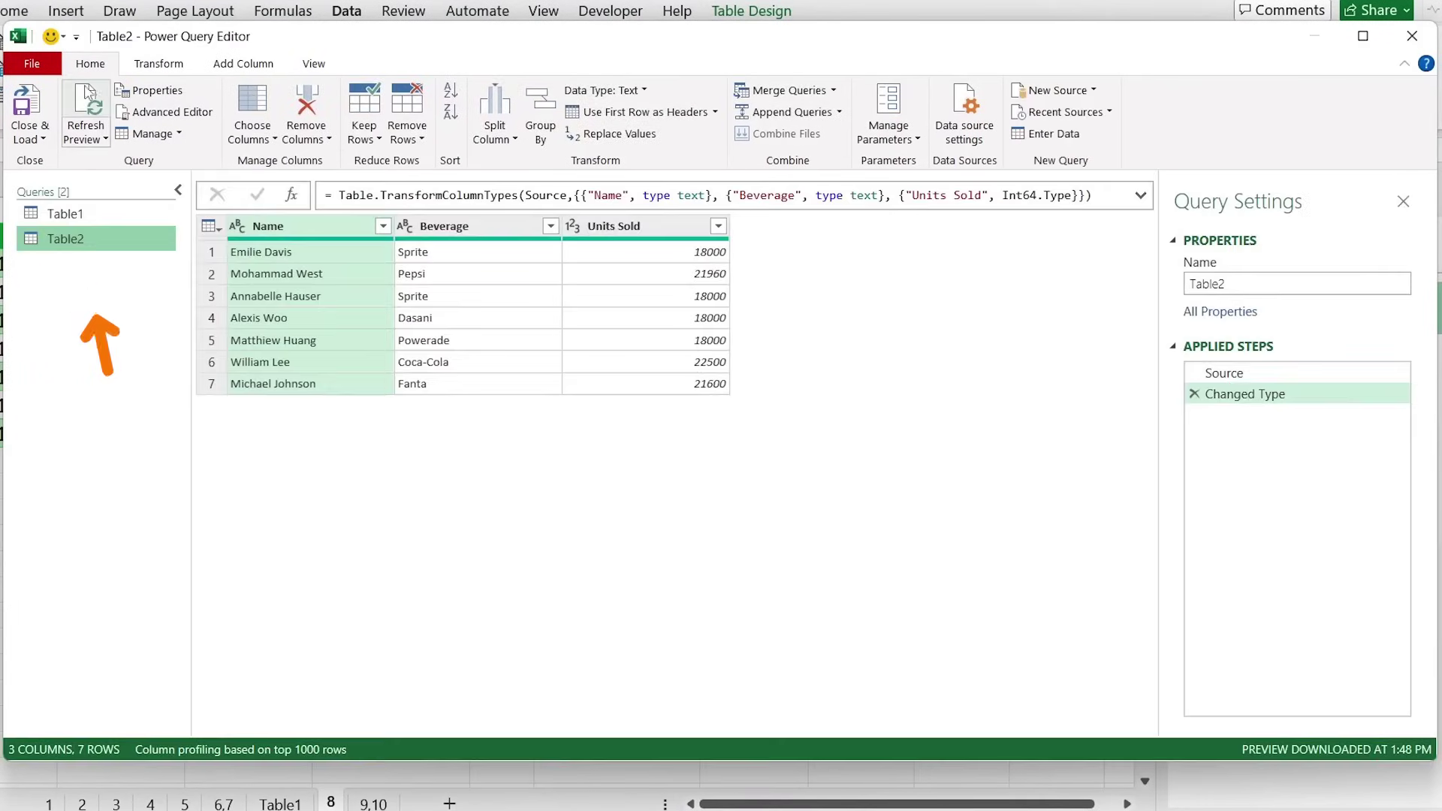
pyautogui.click(66, 215)
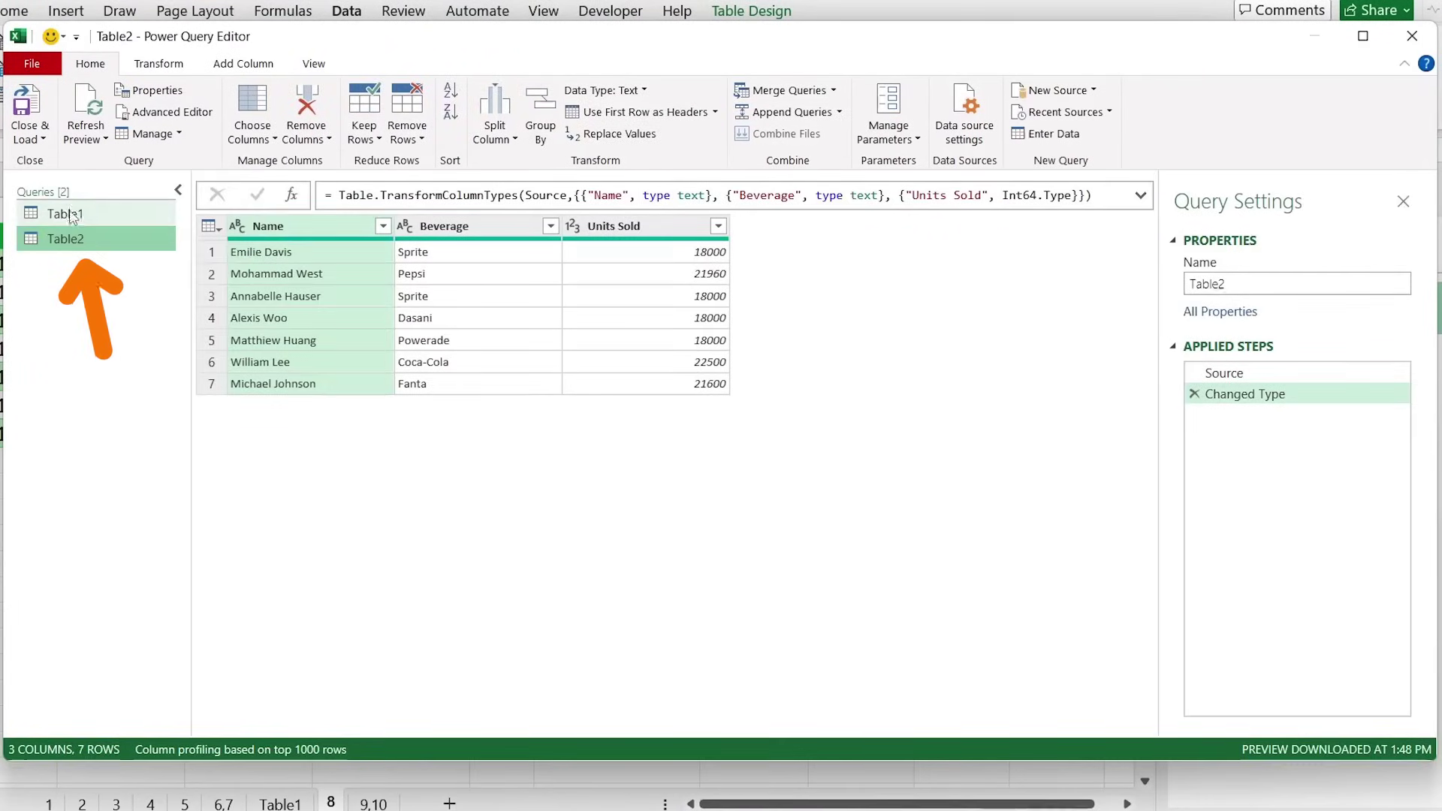
pyautogui.click(102, 246)
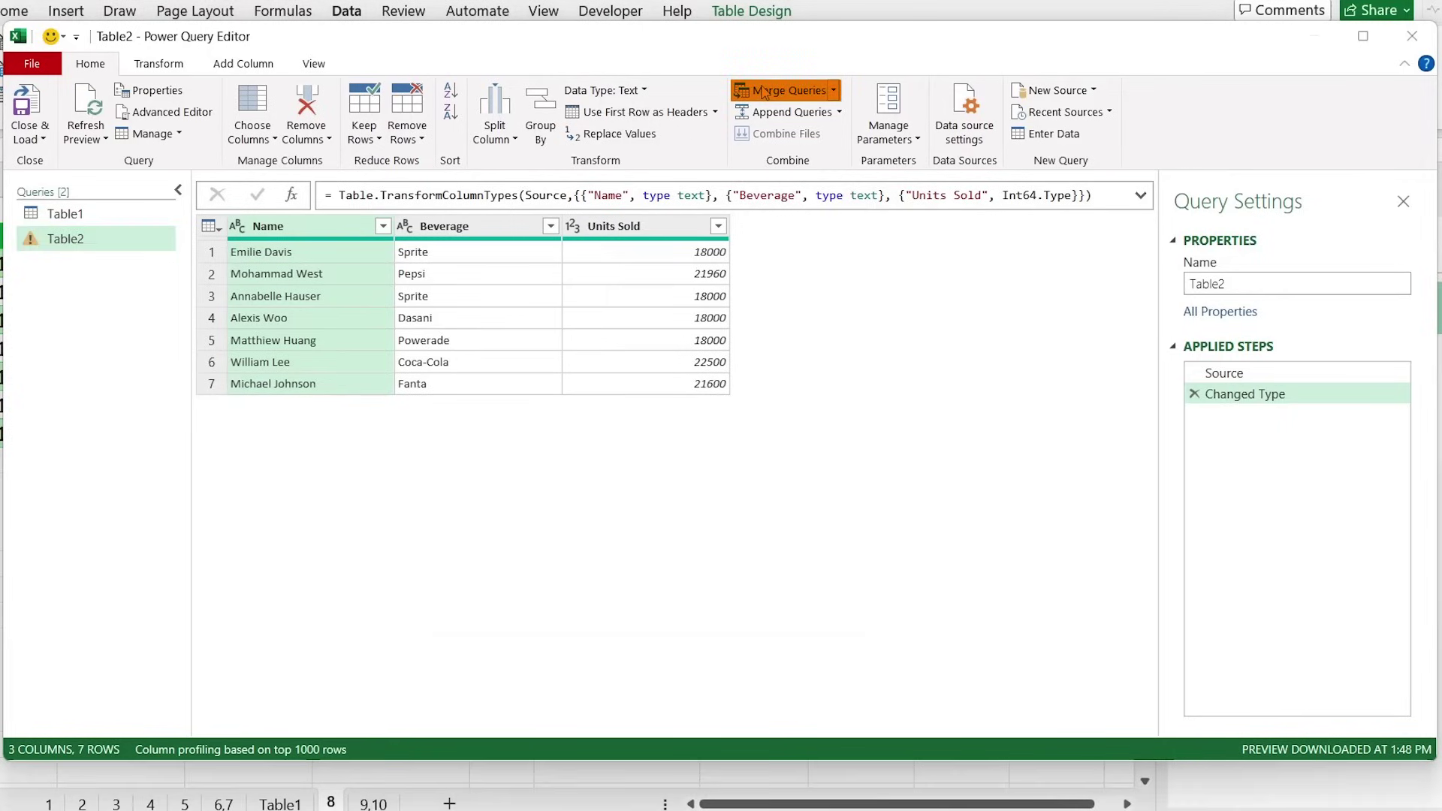
# - Start a Merge Queries of Table2 with Table1, matching on each table's Name column
pyautogui.click(762, 91)
pyautogui.click(493, 373)
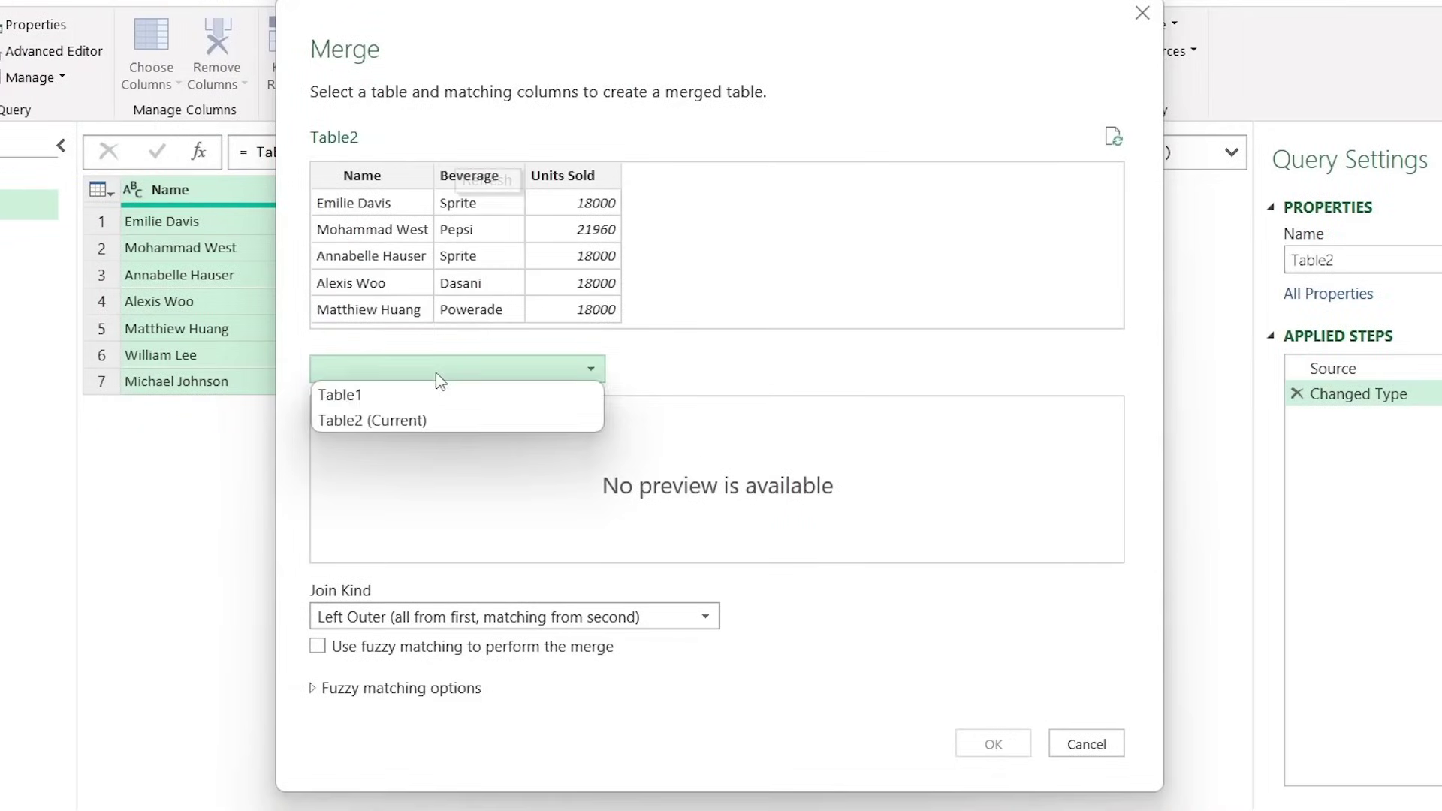
pyautogui.click(463, 396)
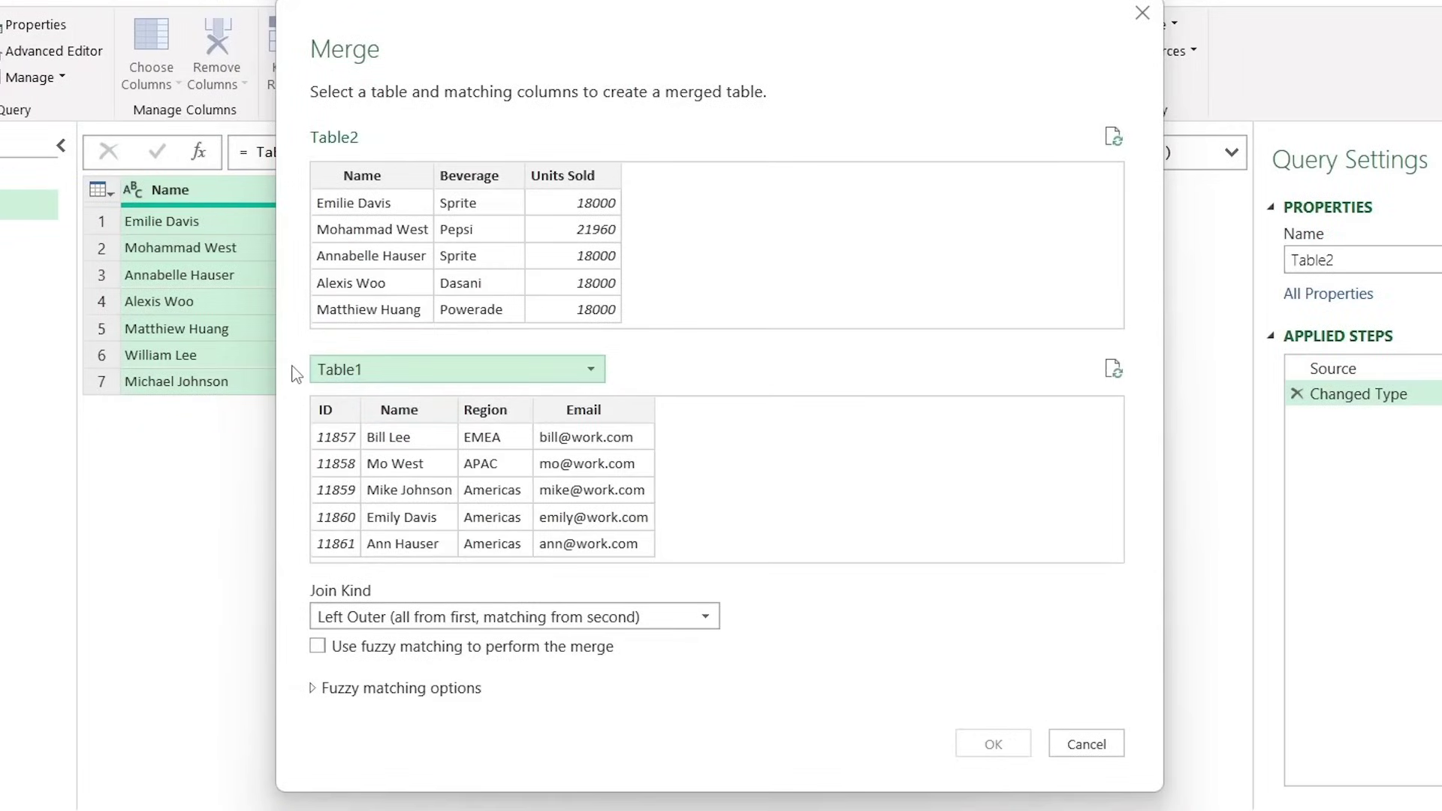
pyautogui.click(331, 175)
pyautogui.click(408, 417)
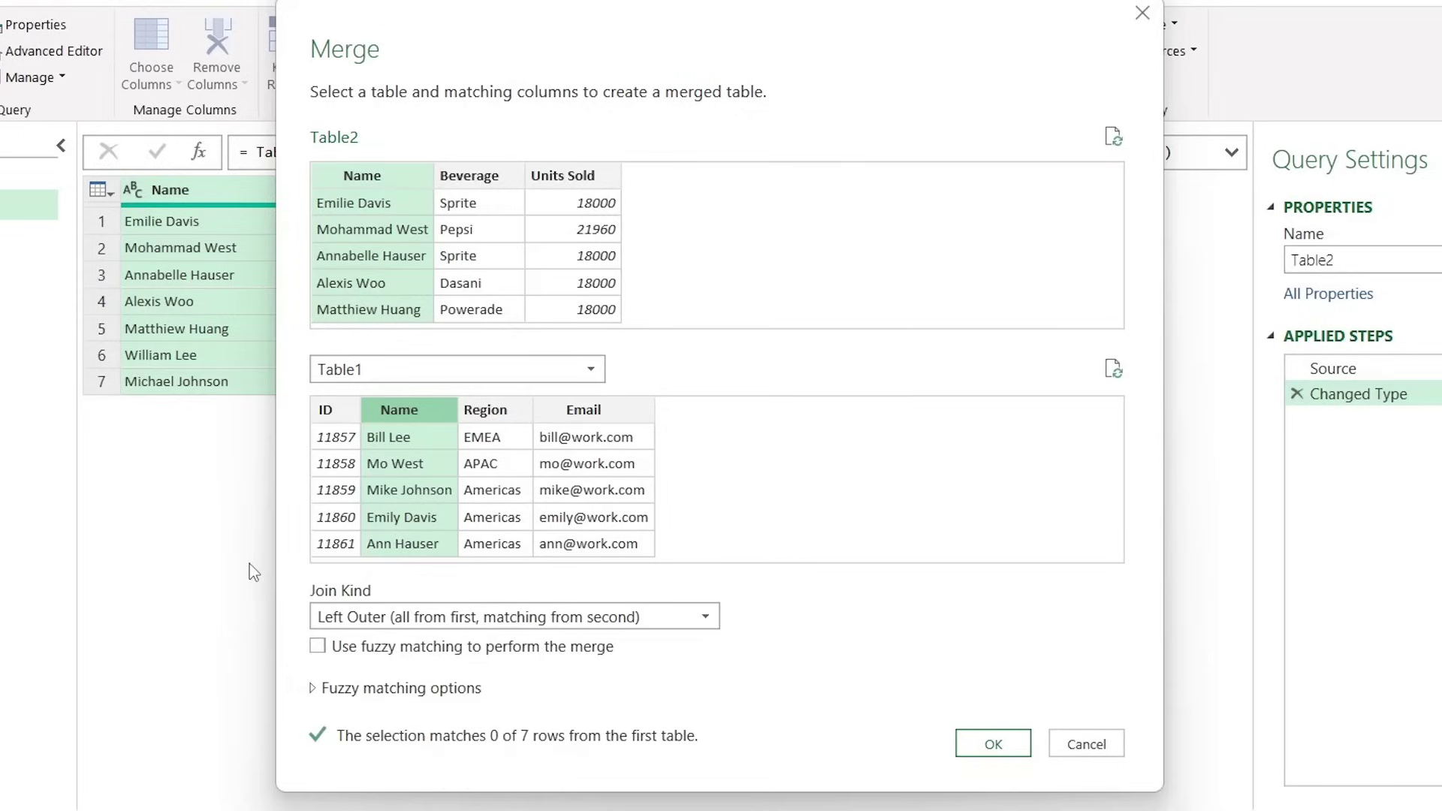
pyautogui.click(465, 616)
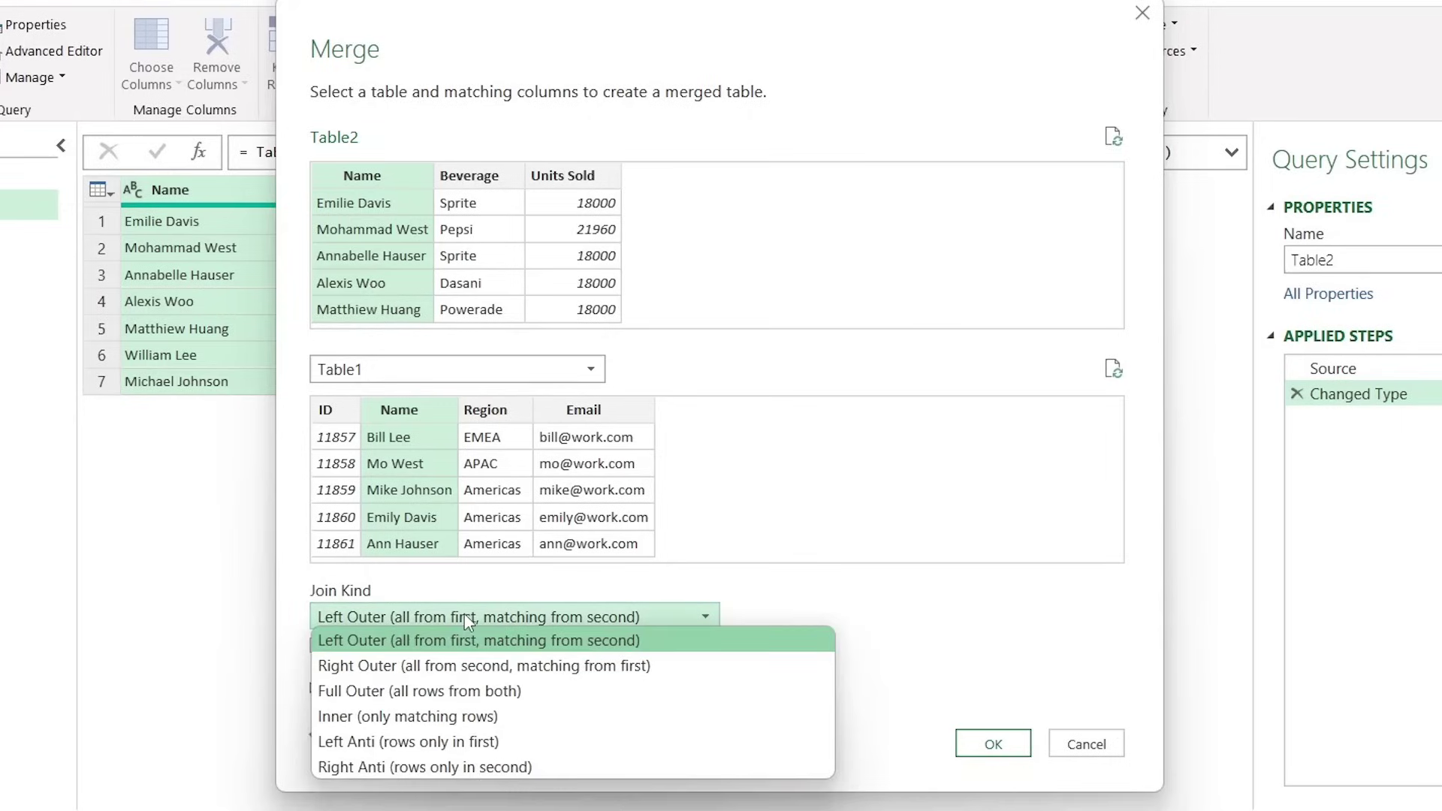
# - Set a Full Outer join with fuzzy matching at similarity threshold 0.5 and confirm the merge
pyautogui.click(409, 690)
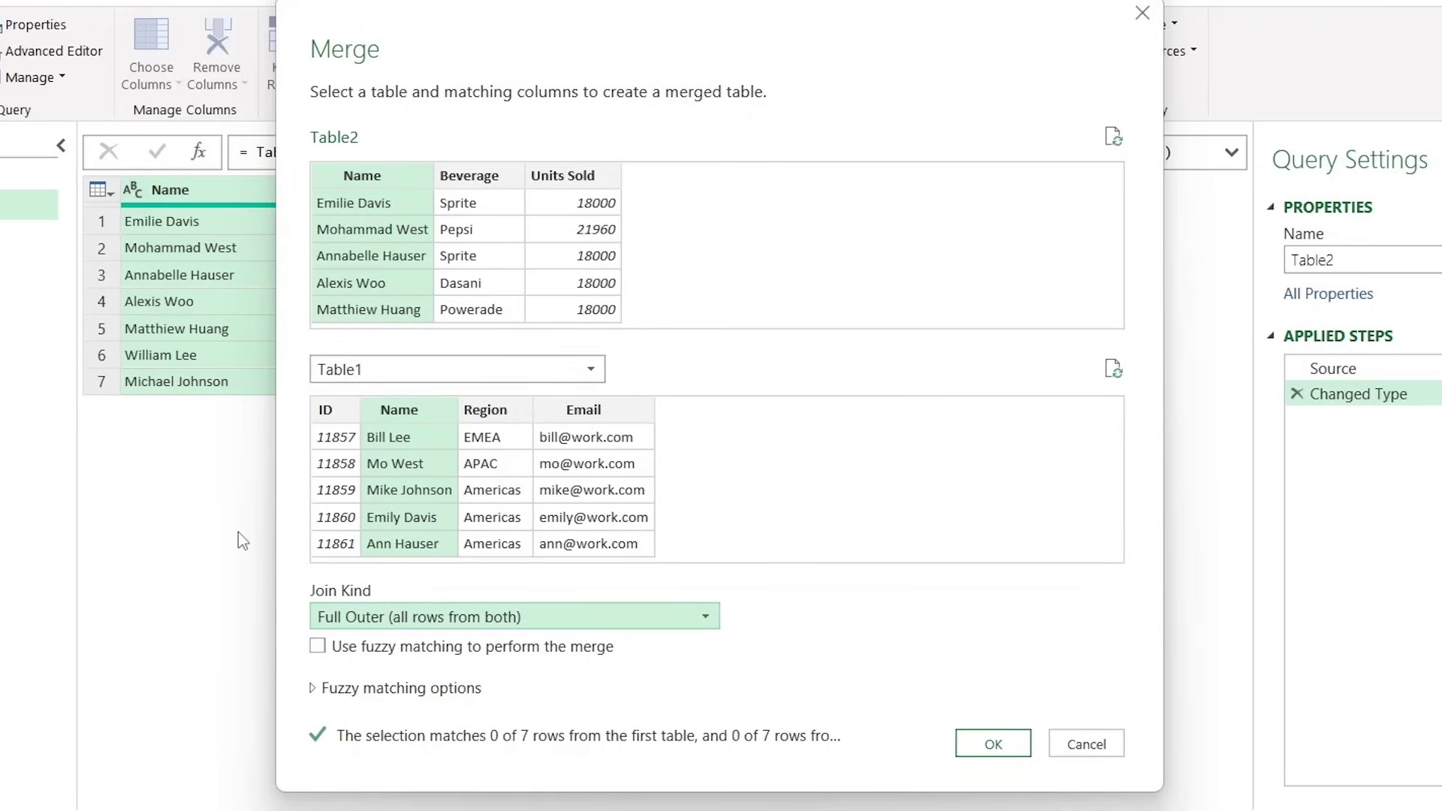
pyautogui.click(377, 656)
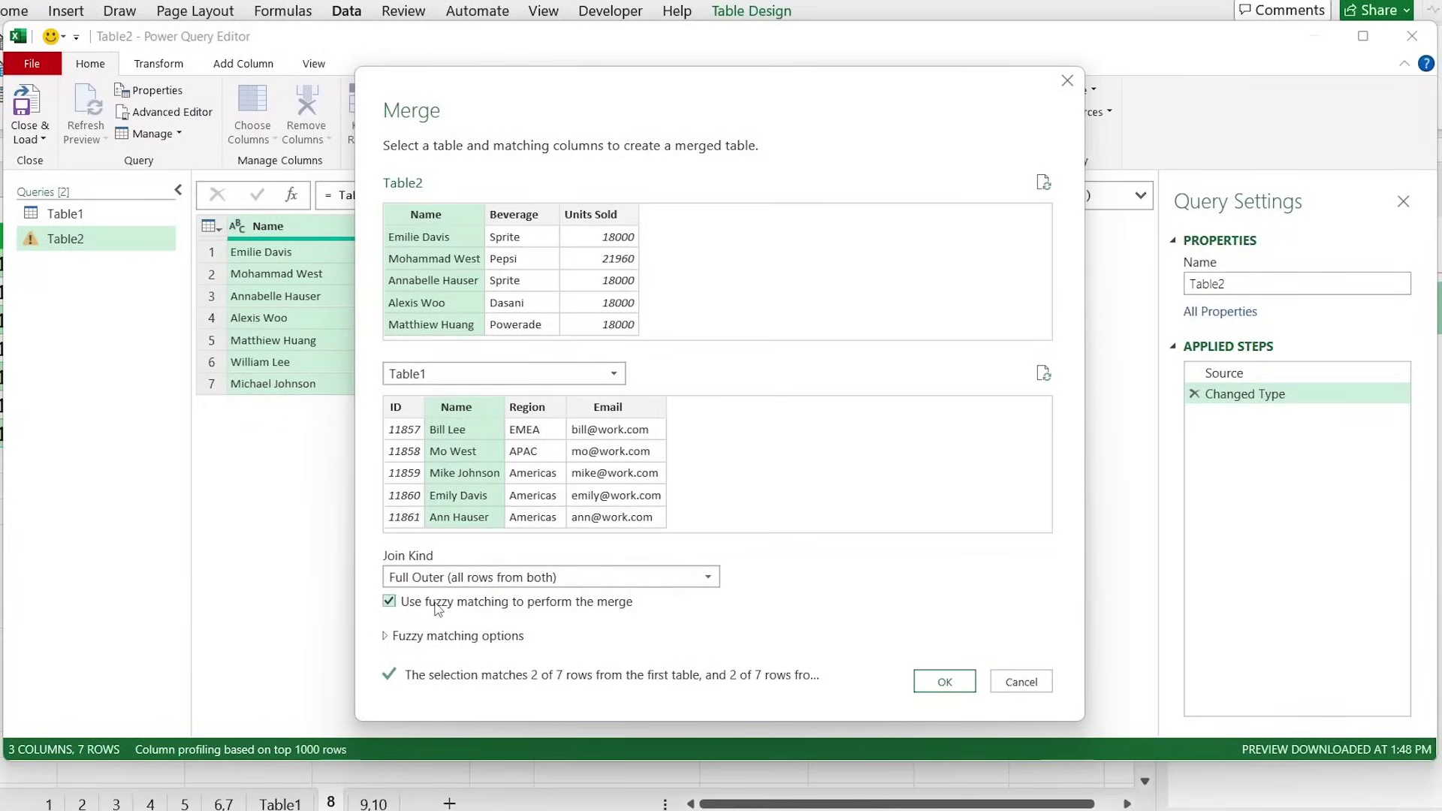
pyautogui.click(398, 637)
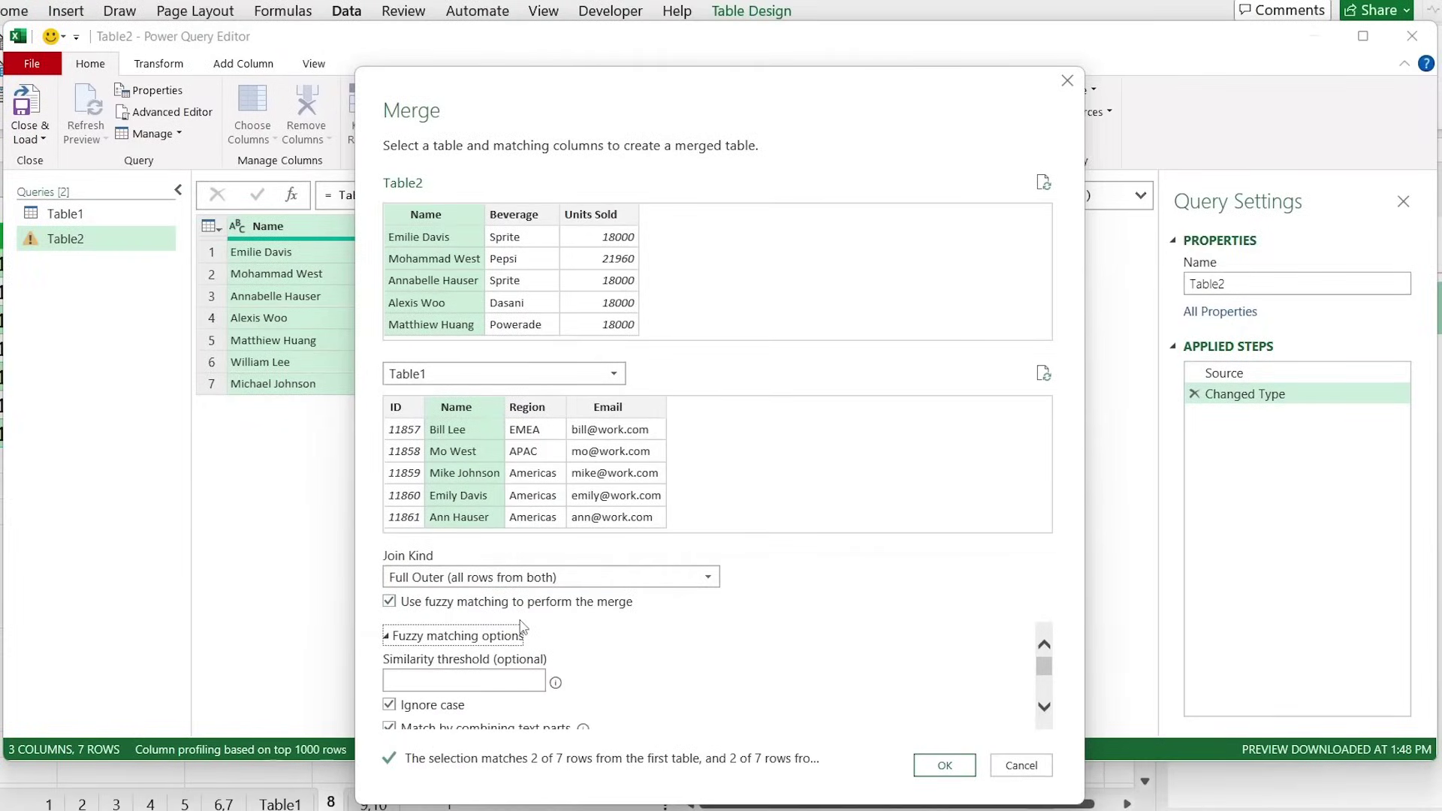
pyautogui.scroll(-1, 656, 652)
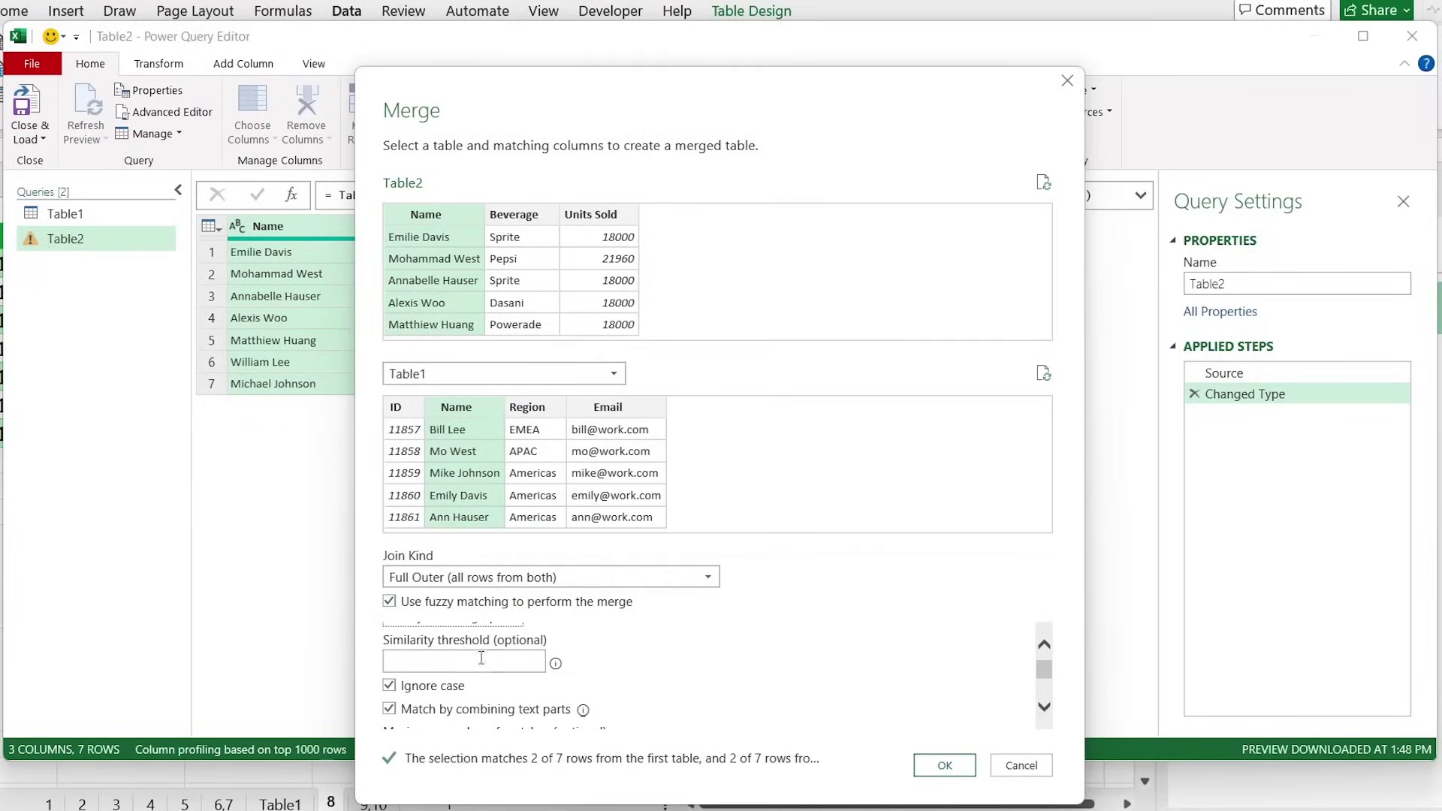
pyautogui.moveTo(555, 666)
pyautogui.click(500, 662)
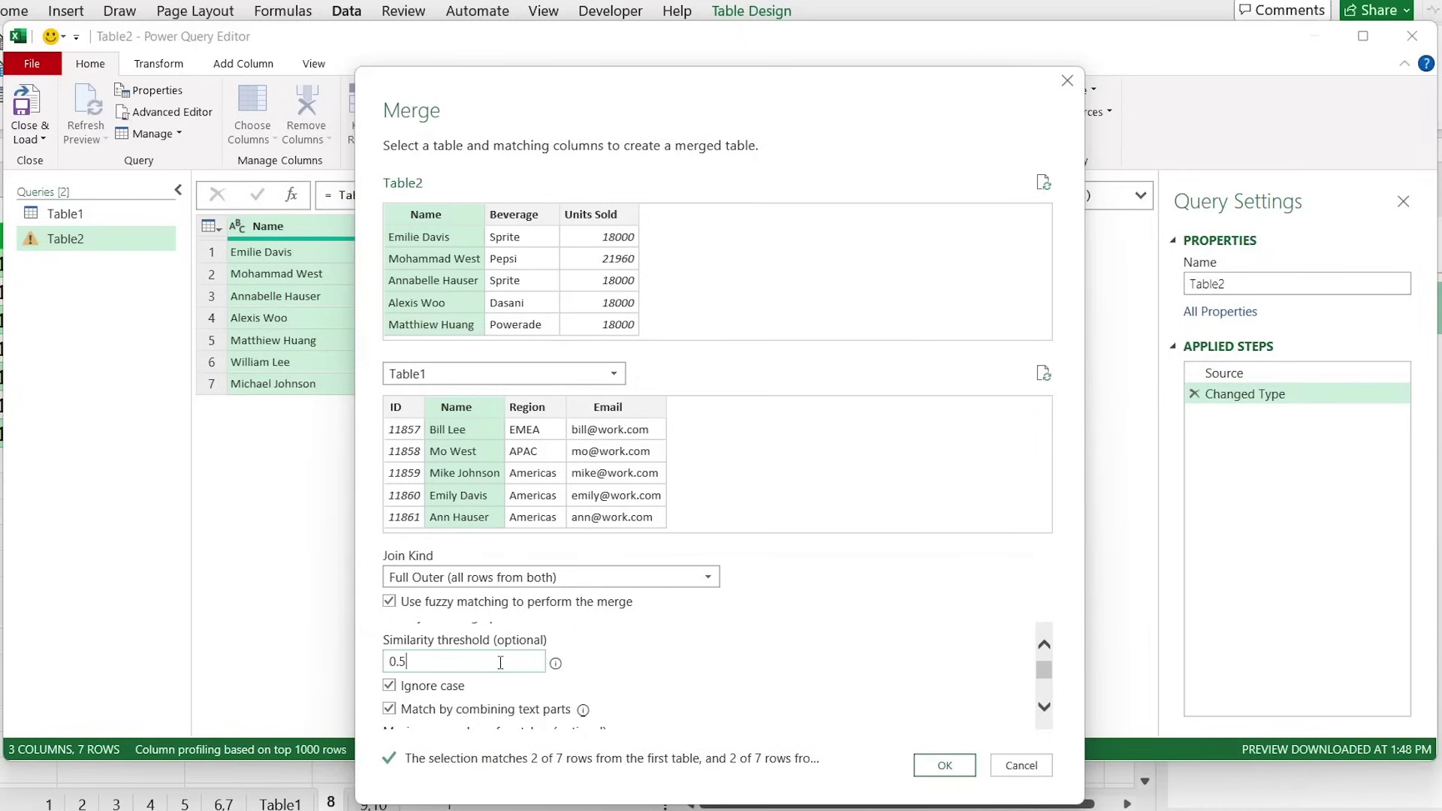
pyautogui.write('0.5')
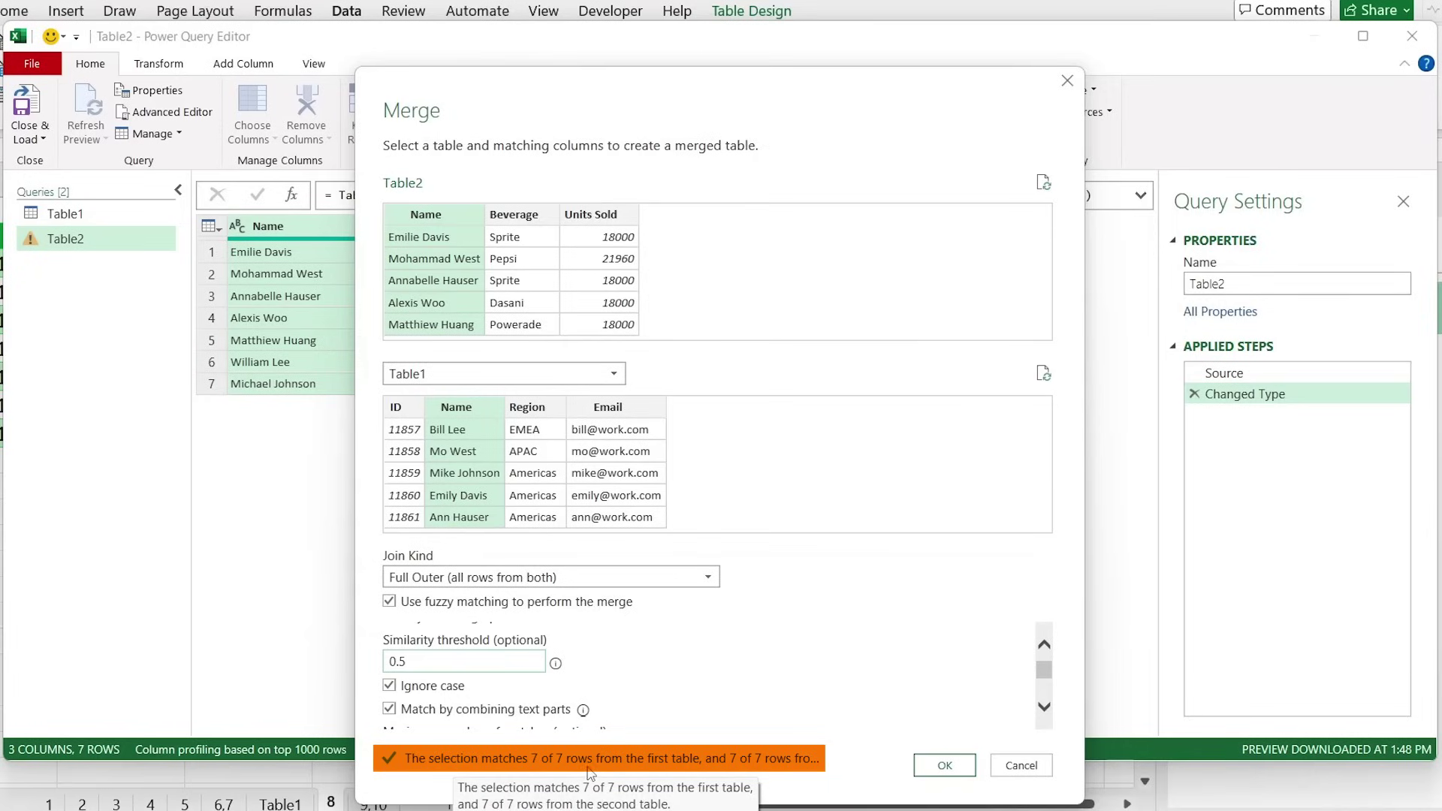
pyautogui.click(944, 765)
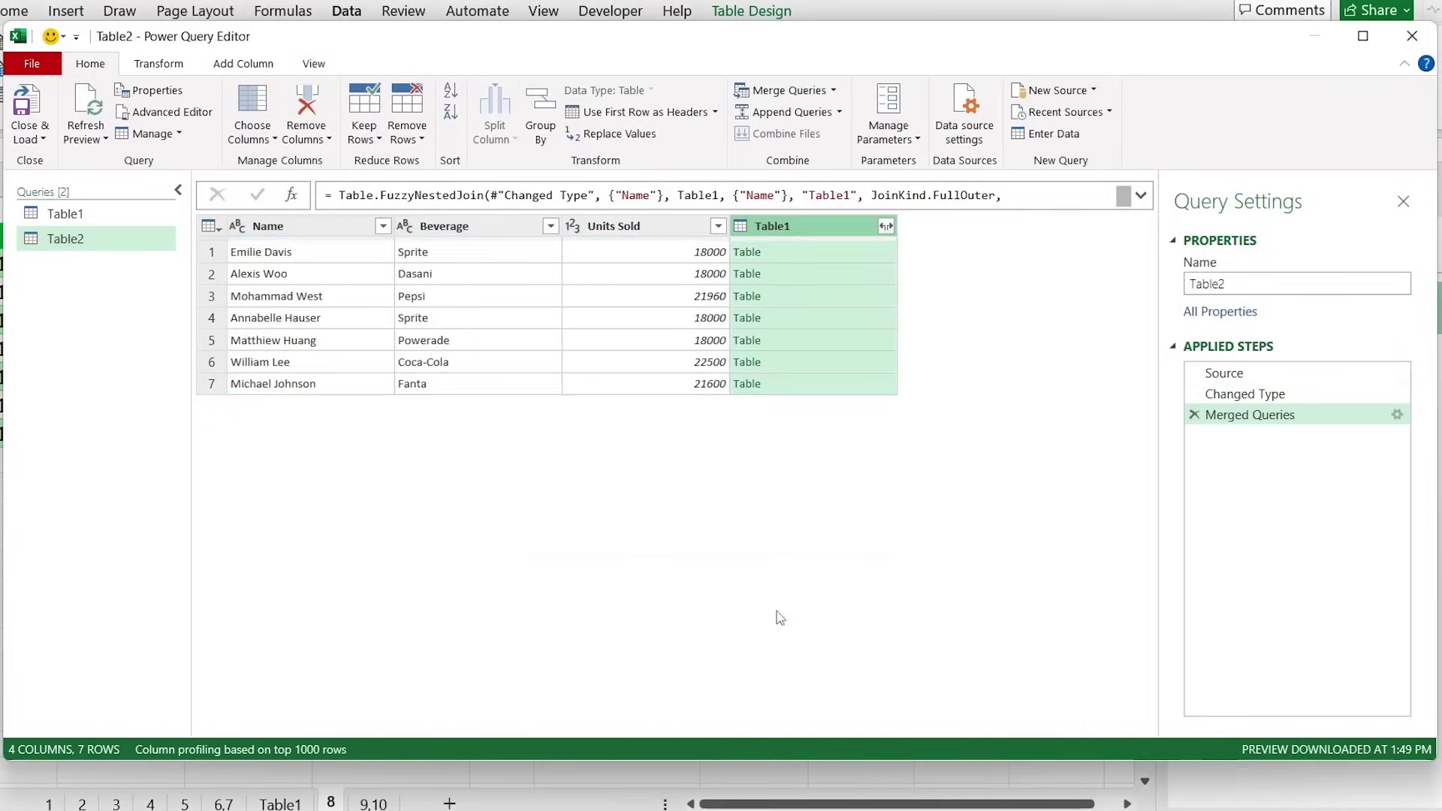
# - Expand the Table1 column, compare Emilie Davis with Emily Davis, and place Table1.Name beside Name
pyautogui.click(886, 226)
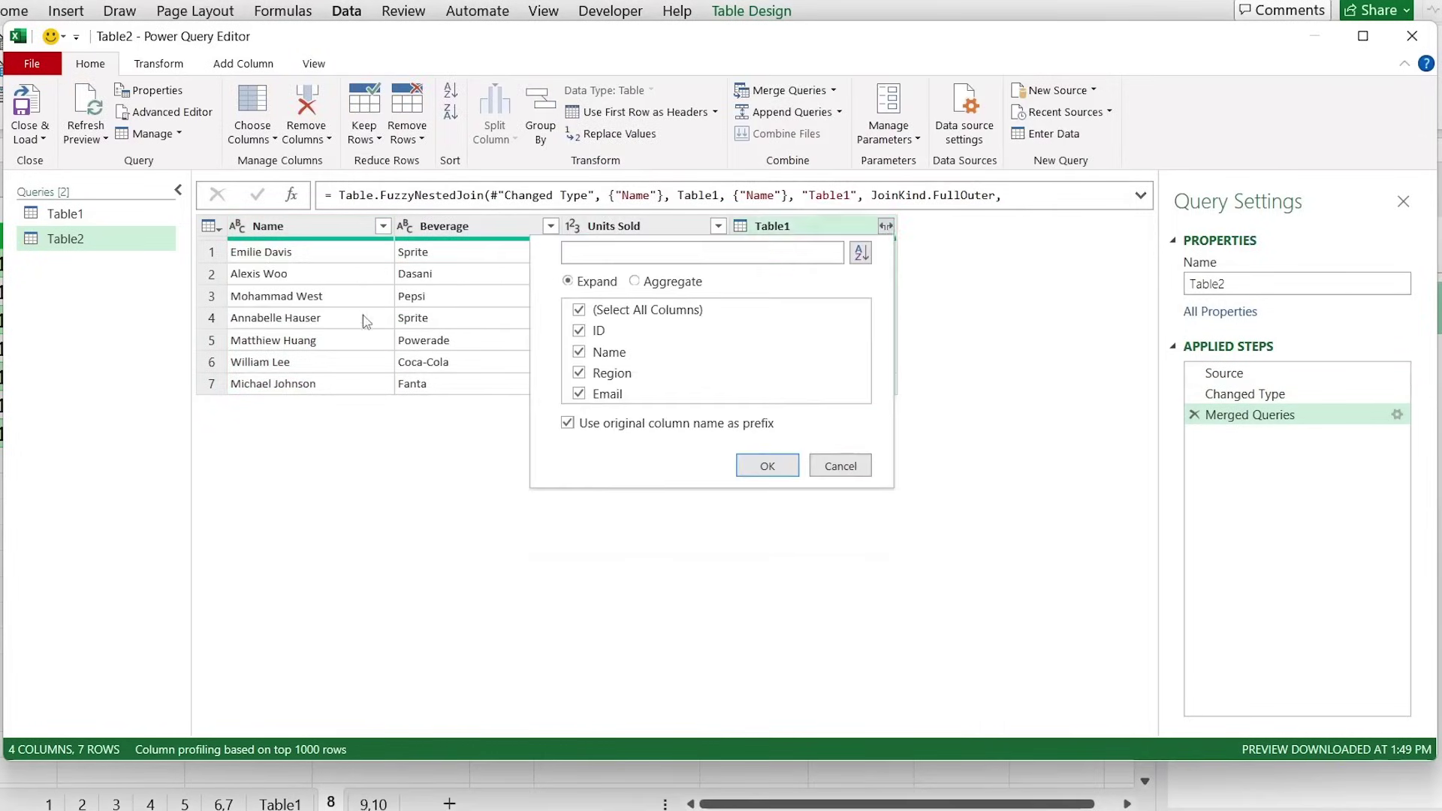
pyautogui.click(767, 466)
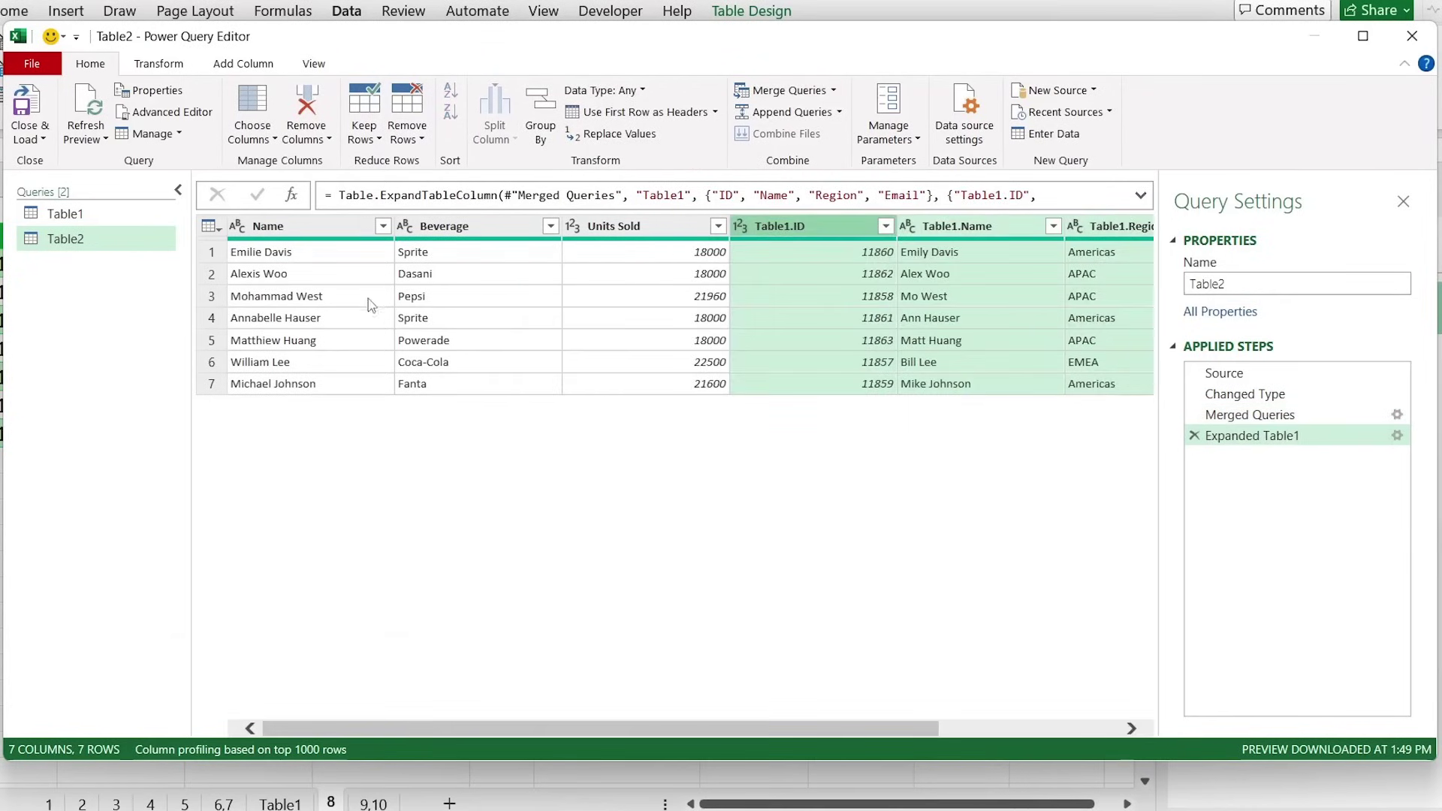
pyautogui.click(302, 258)
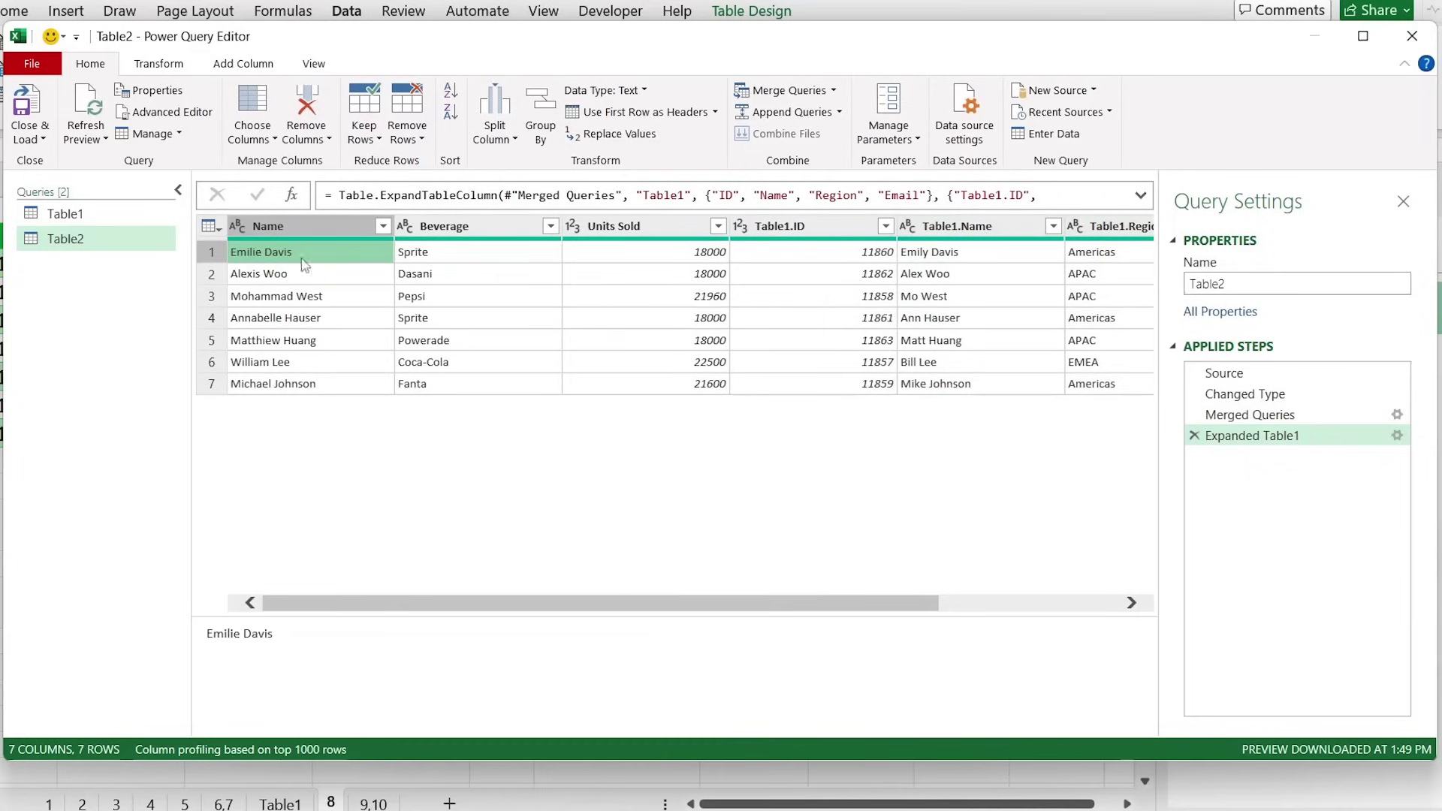
pyautogui.click(968, 256)
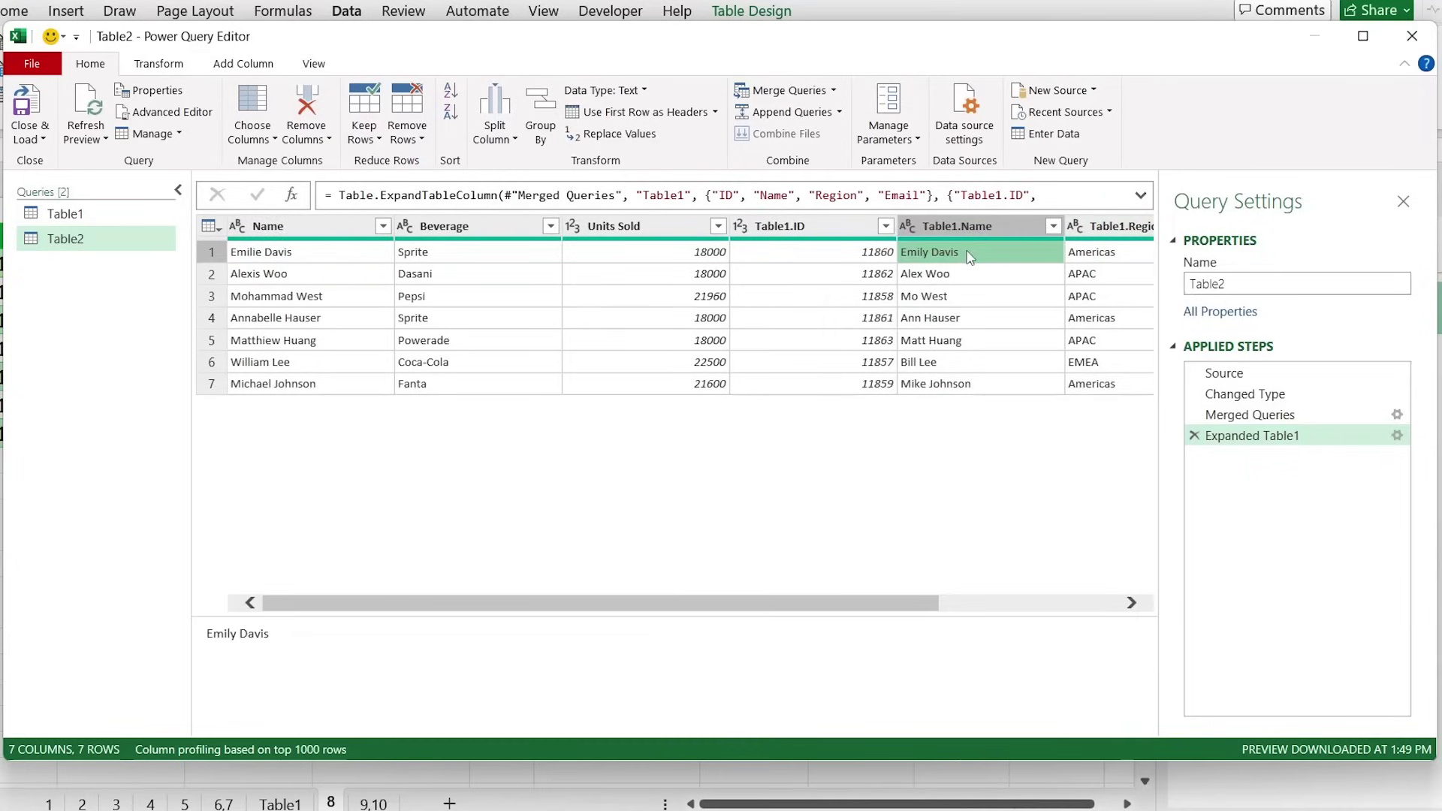
pyautogui.click(281, 278)
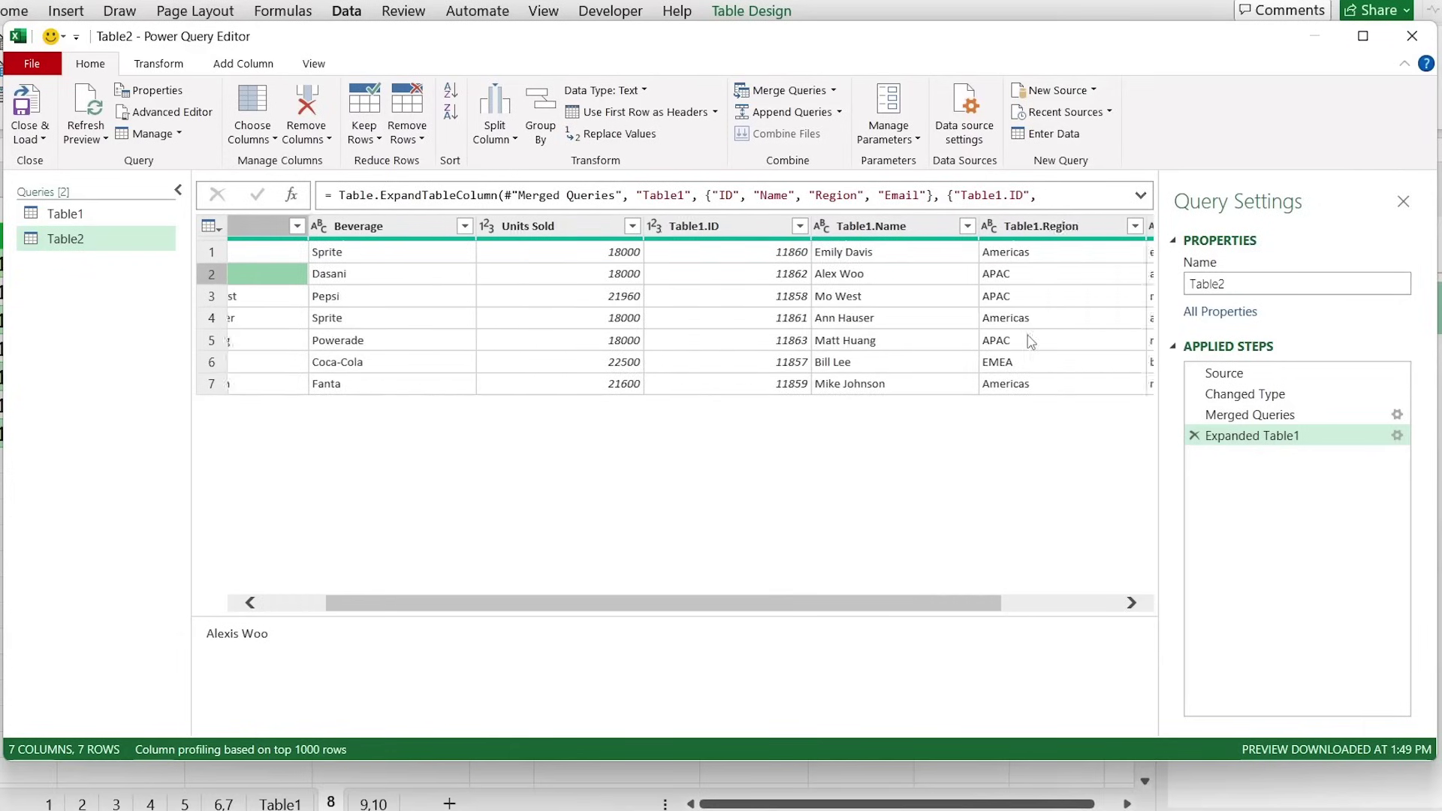
pyautogui.moveTo(968, 225); pyautogui.dragTo(431, 218)
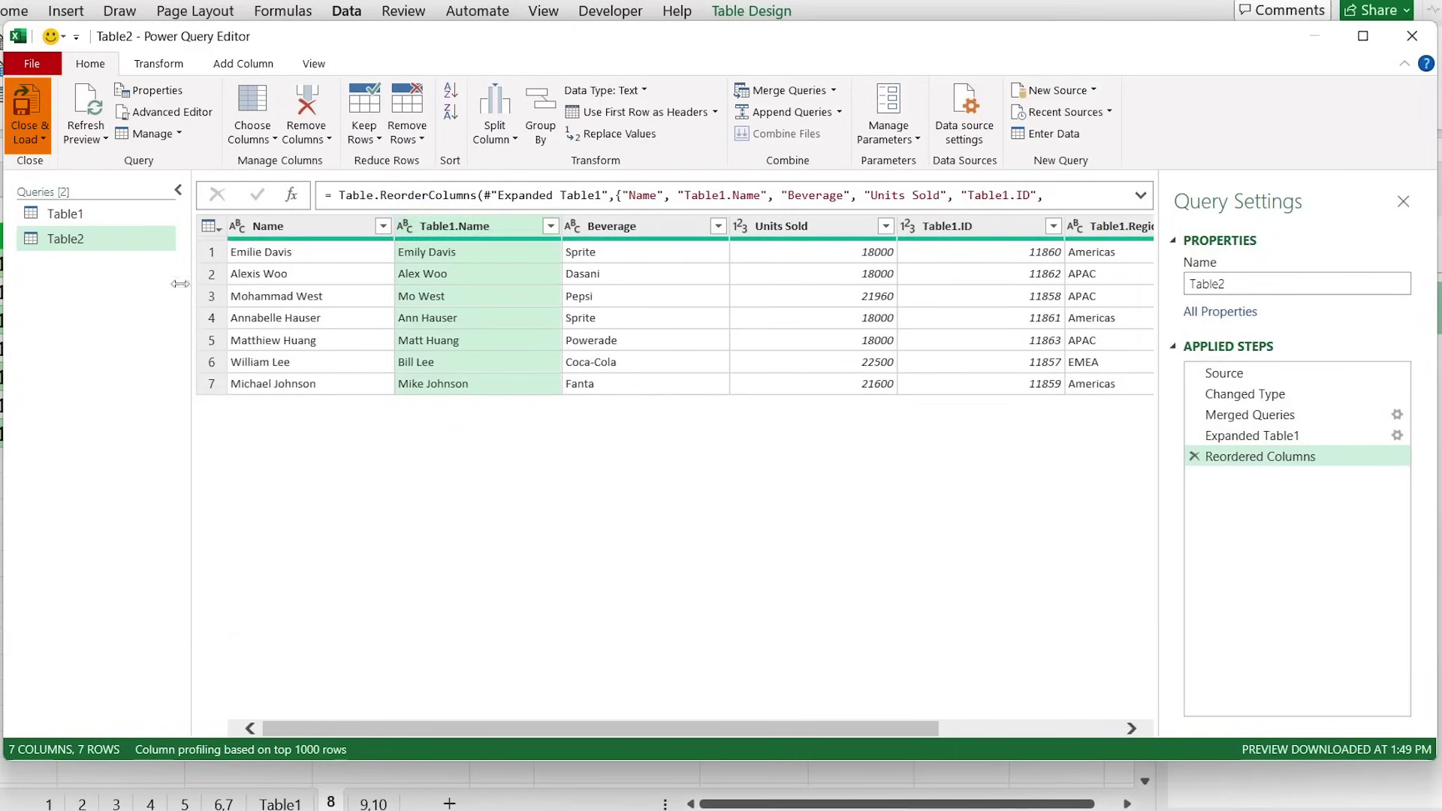
# - Close & Load the merged query, then switch to the billionaire list sheet
pyautogui.click(41, 127)
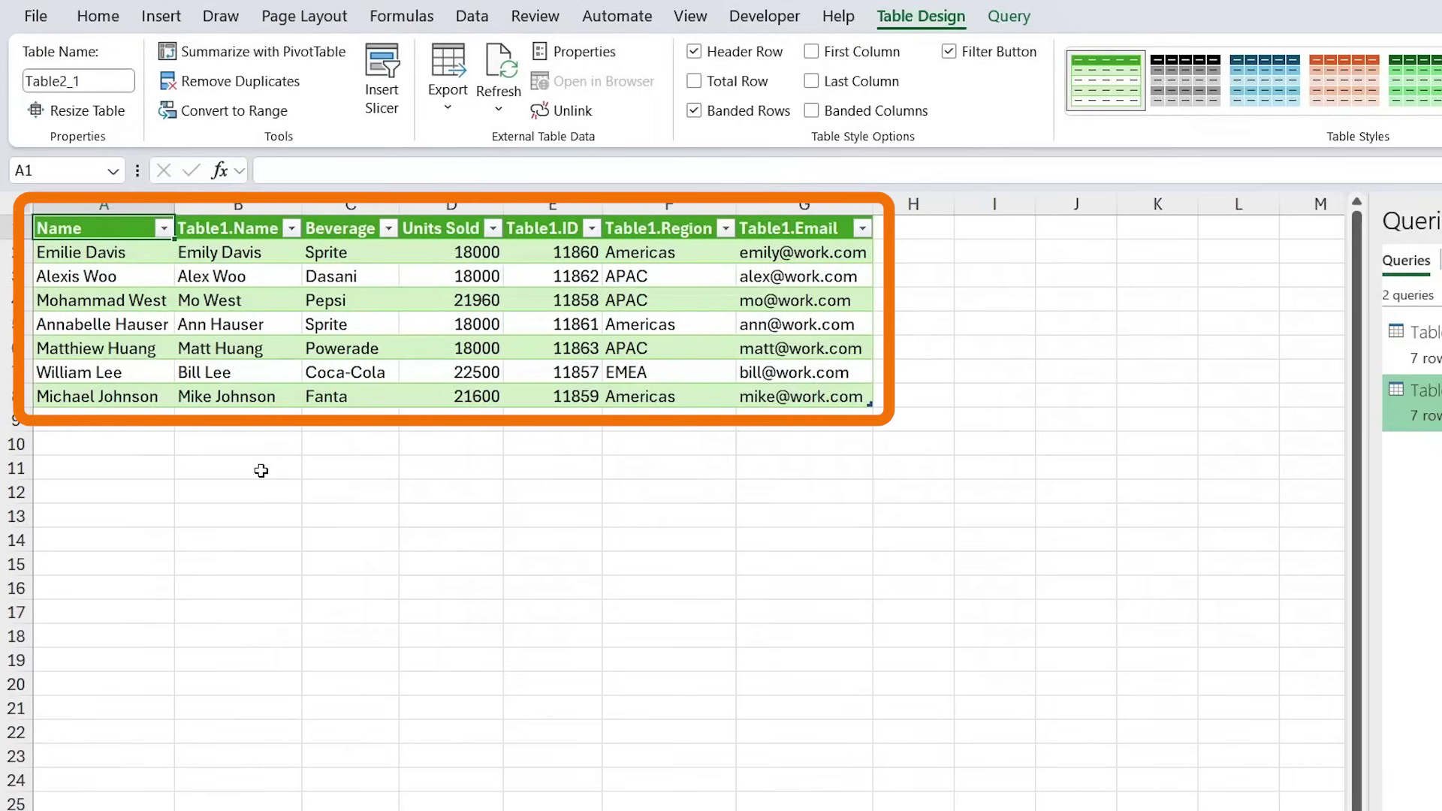
pyautogui.press('Down')
pyautogui.press('Right')
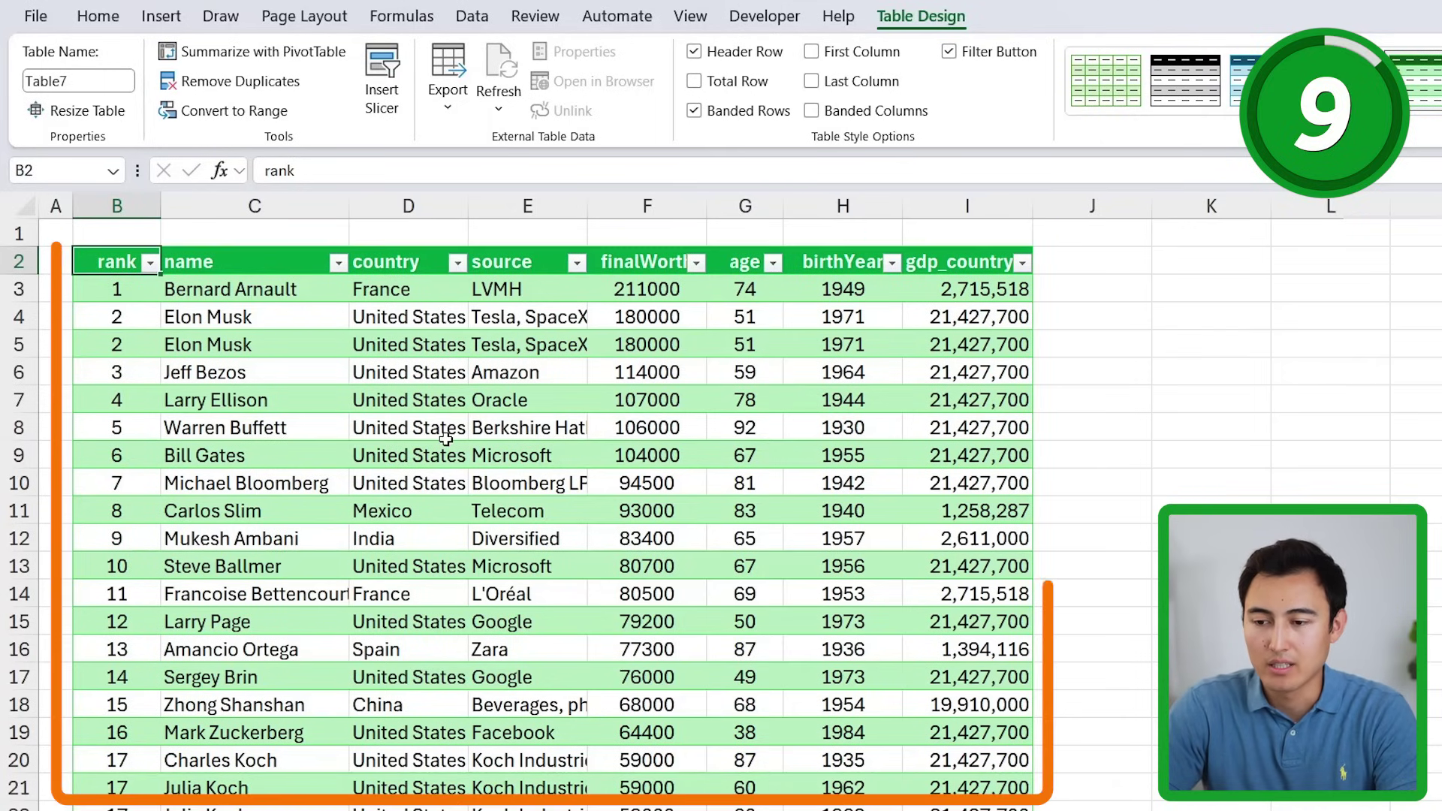
pyautogui.click(481, 18)
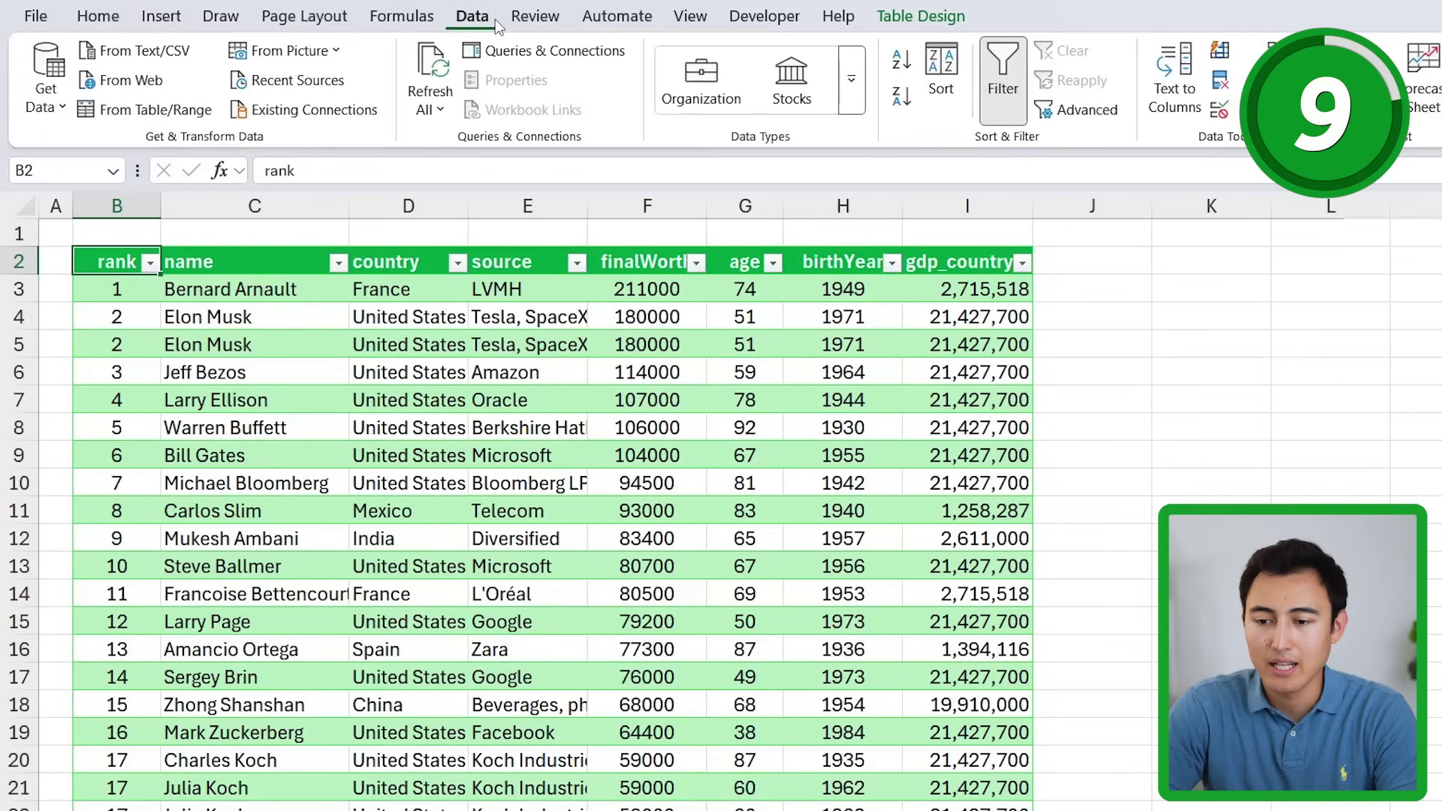
# - Load the billionaire table into Power Query and spot the repeated Elon Musk entry
pyautogui.click(184, 112)
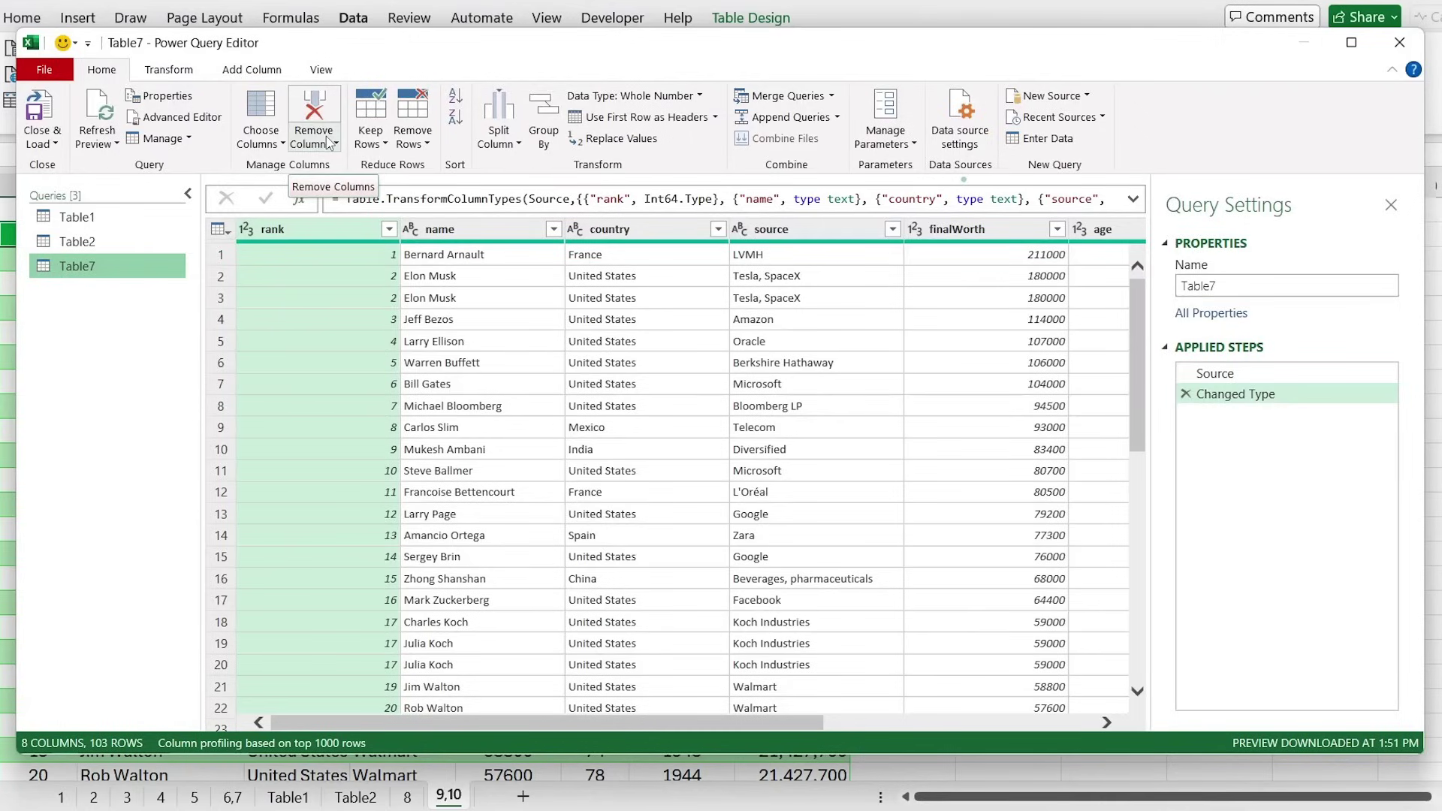
pyautogui.click(434, 282)
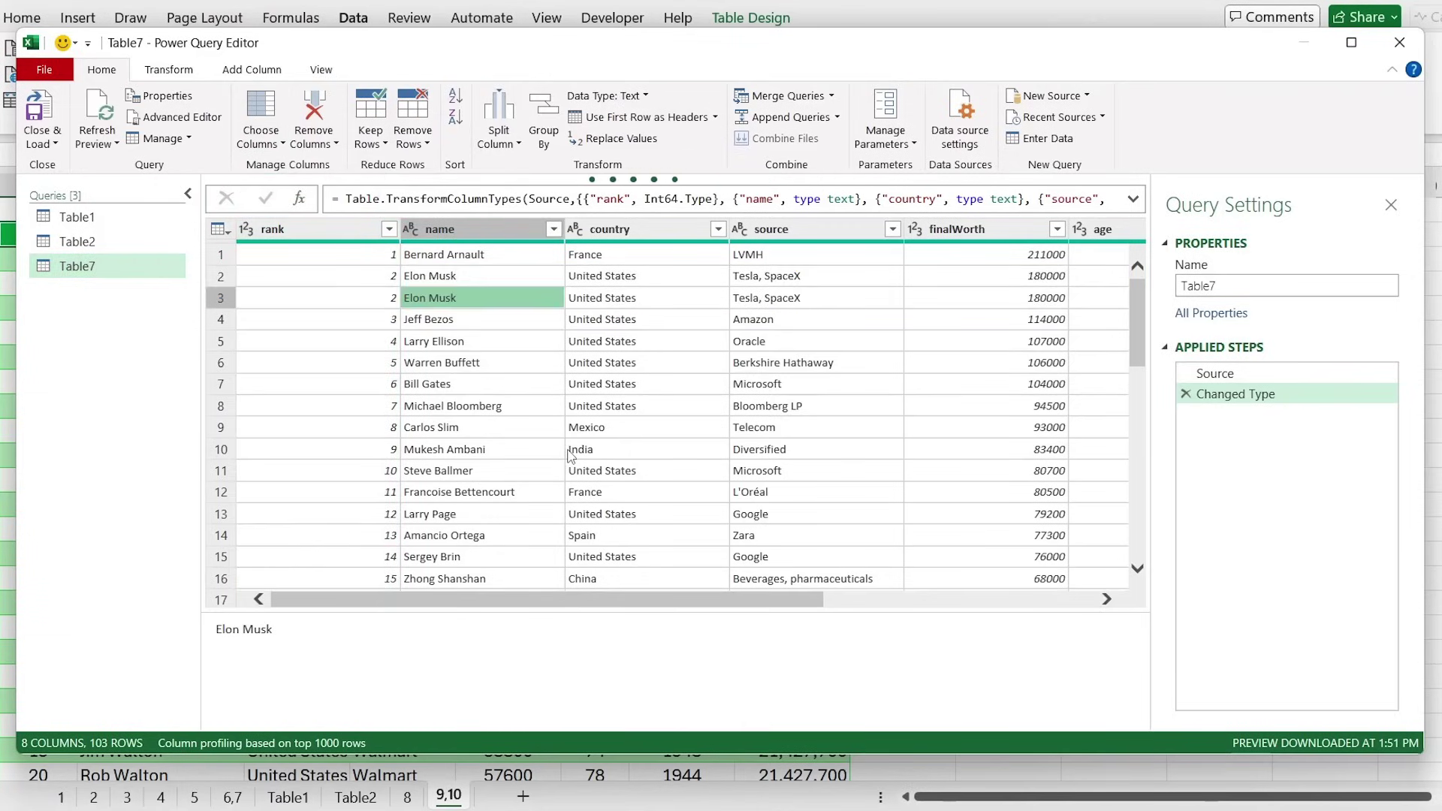
pyautogui.scroll(-5, 569, 455)
pyautogui.scroll(5, 569, 455)
# - Remove duplicate rows on the name column, leaving 99 rows
pyautogui.click(409, 144)
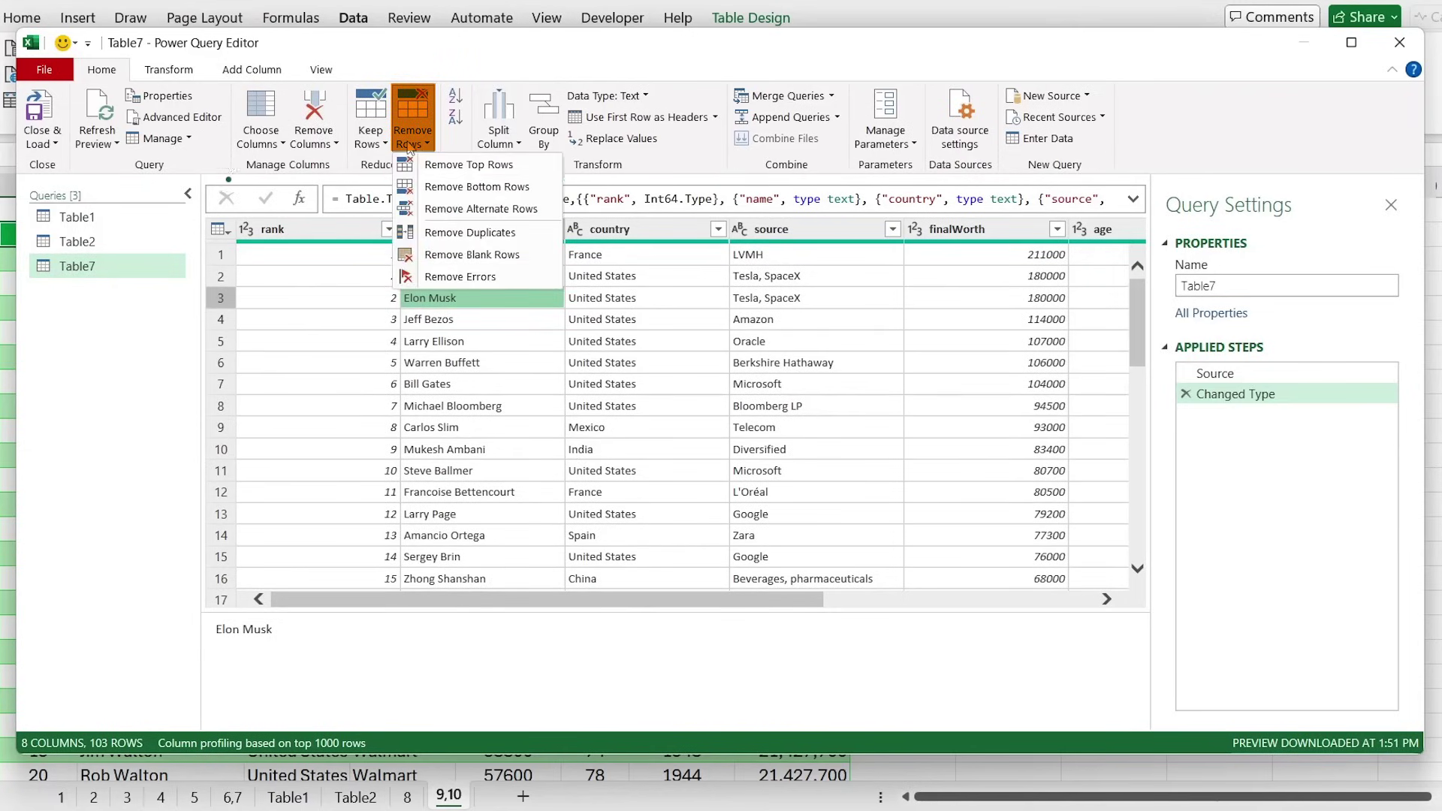
pyautogui.click(483, 234)
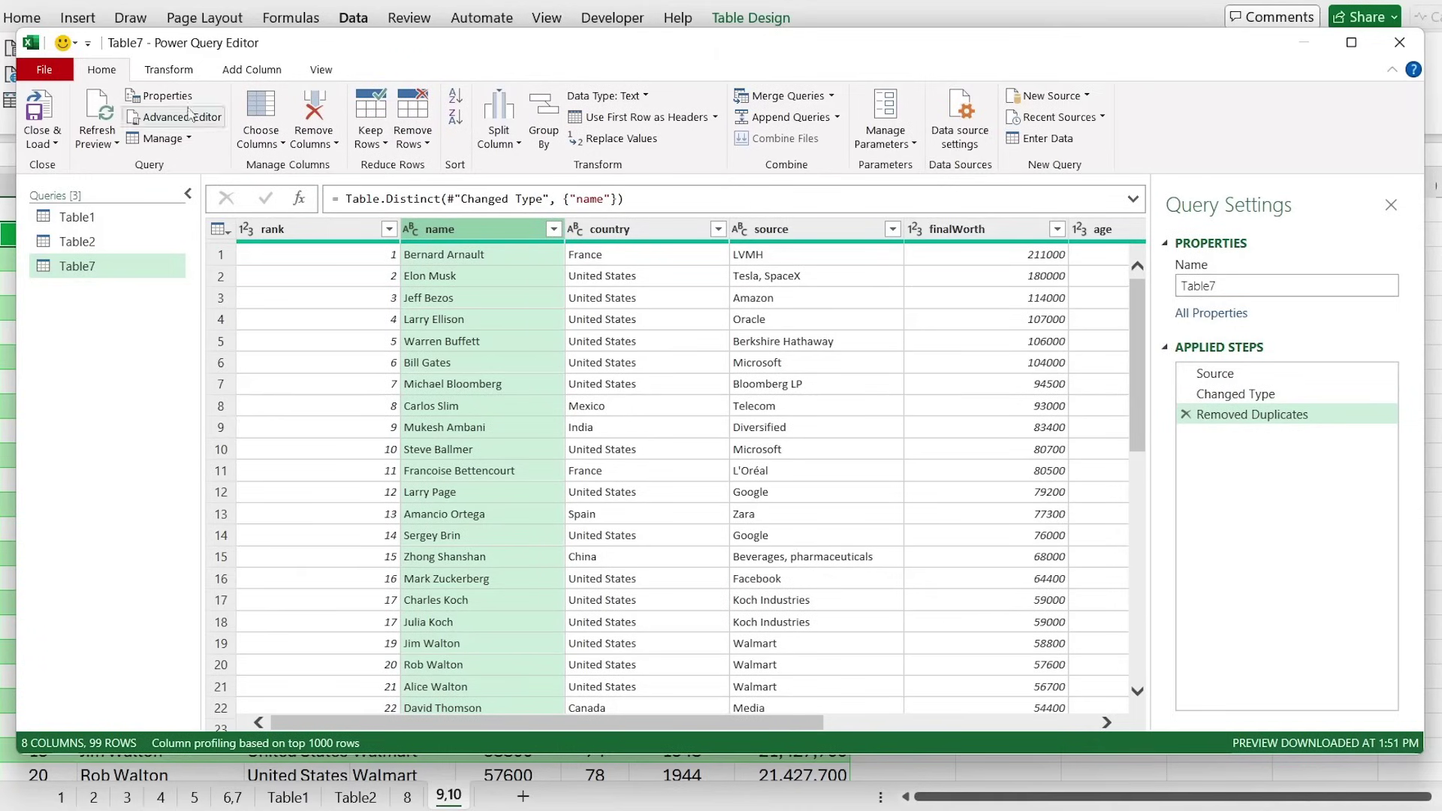
pyautogui.click(153, 71)
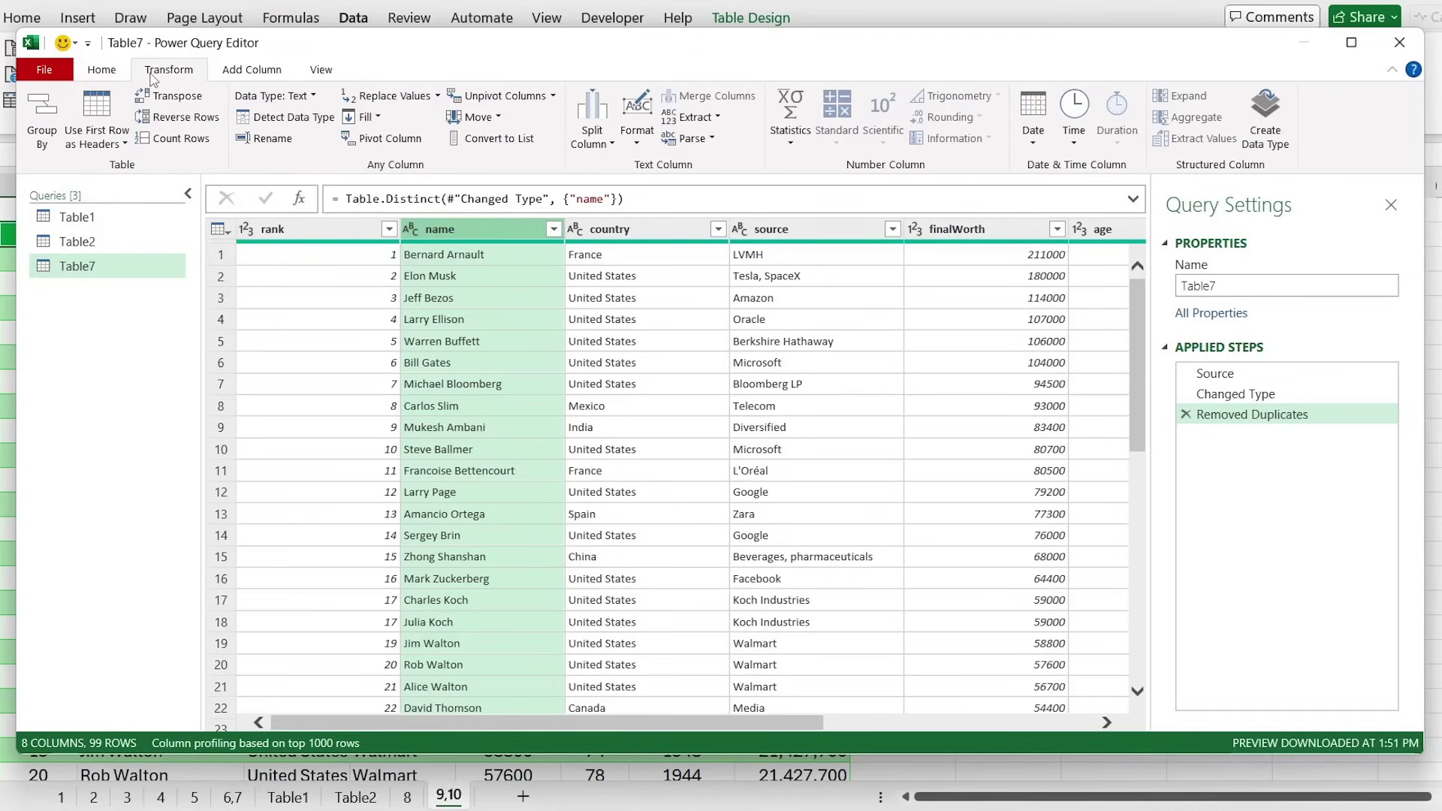
# - Split the name column by the Space delimiter into name.1, name.2 and name.3
pyautogui.click(600, 143)
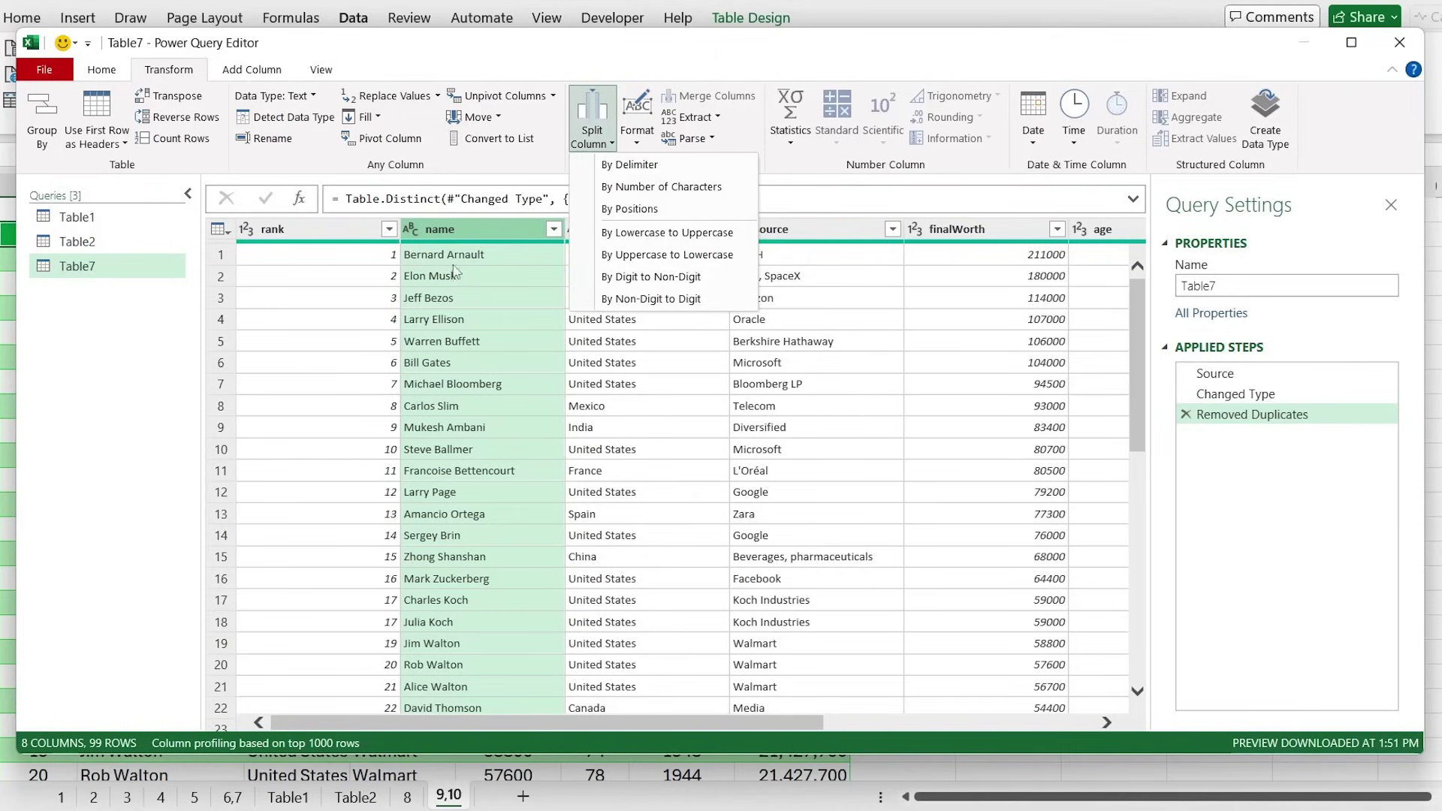
pyautogui.click(644, 167)
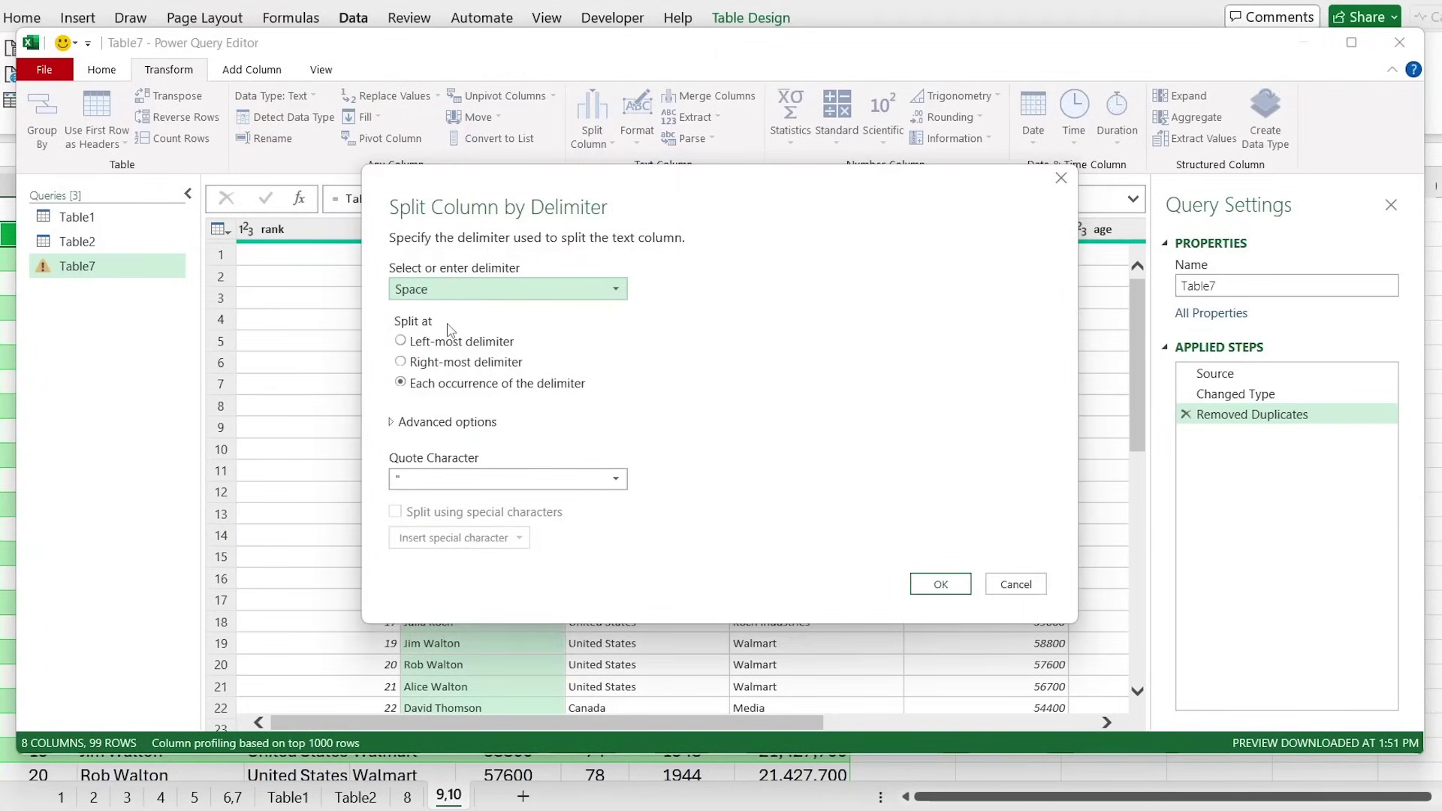
pyautogui.click(926, 587)
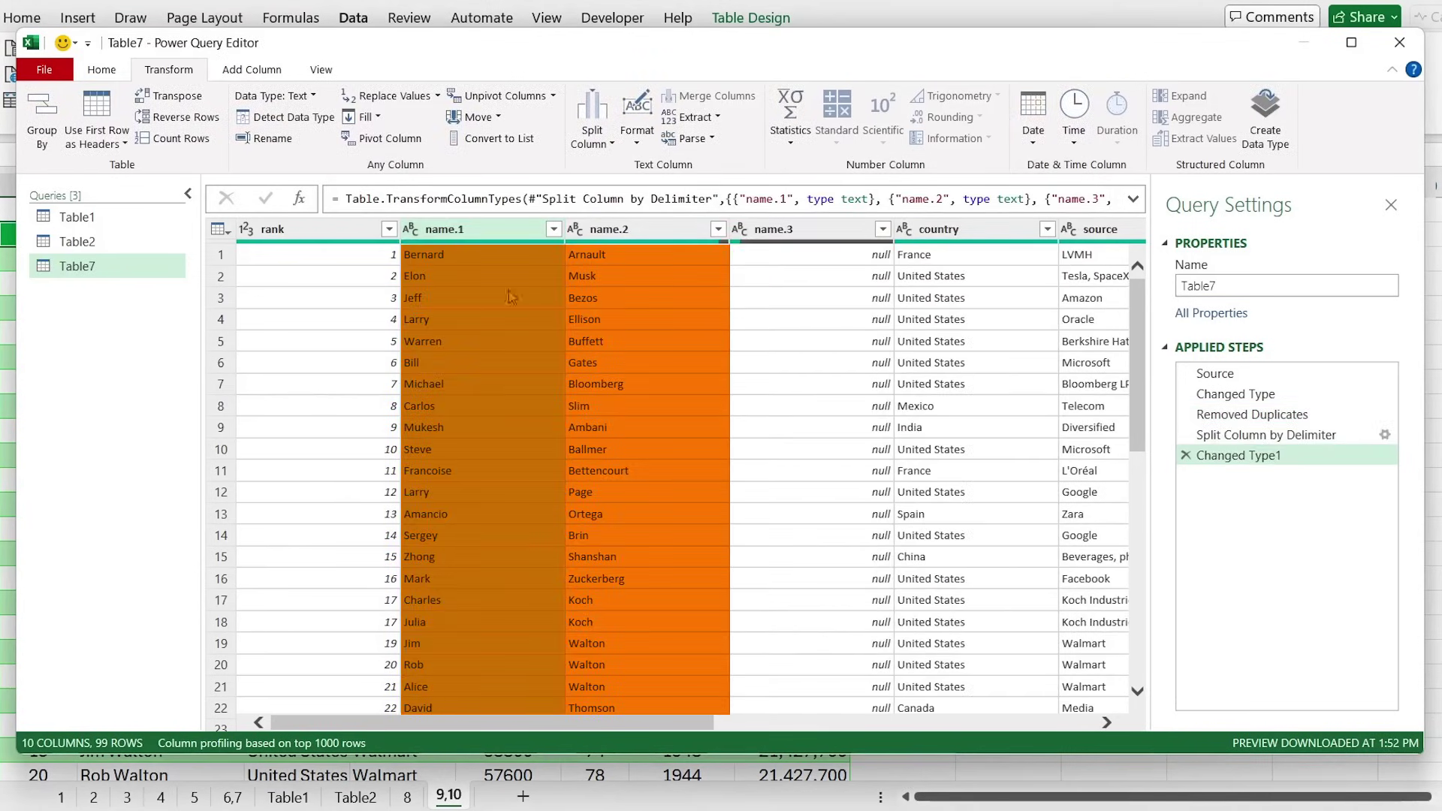
# - Remove the empty name.3 column, leaving 9 columns
pyautogui.click(790, 232)
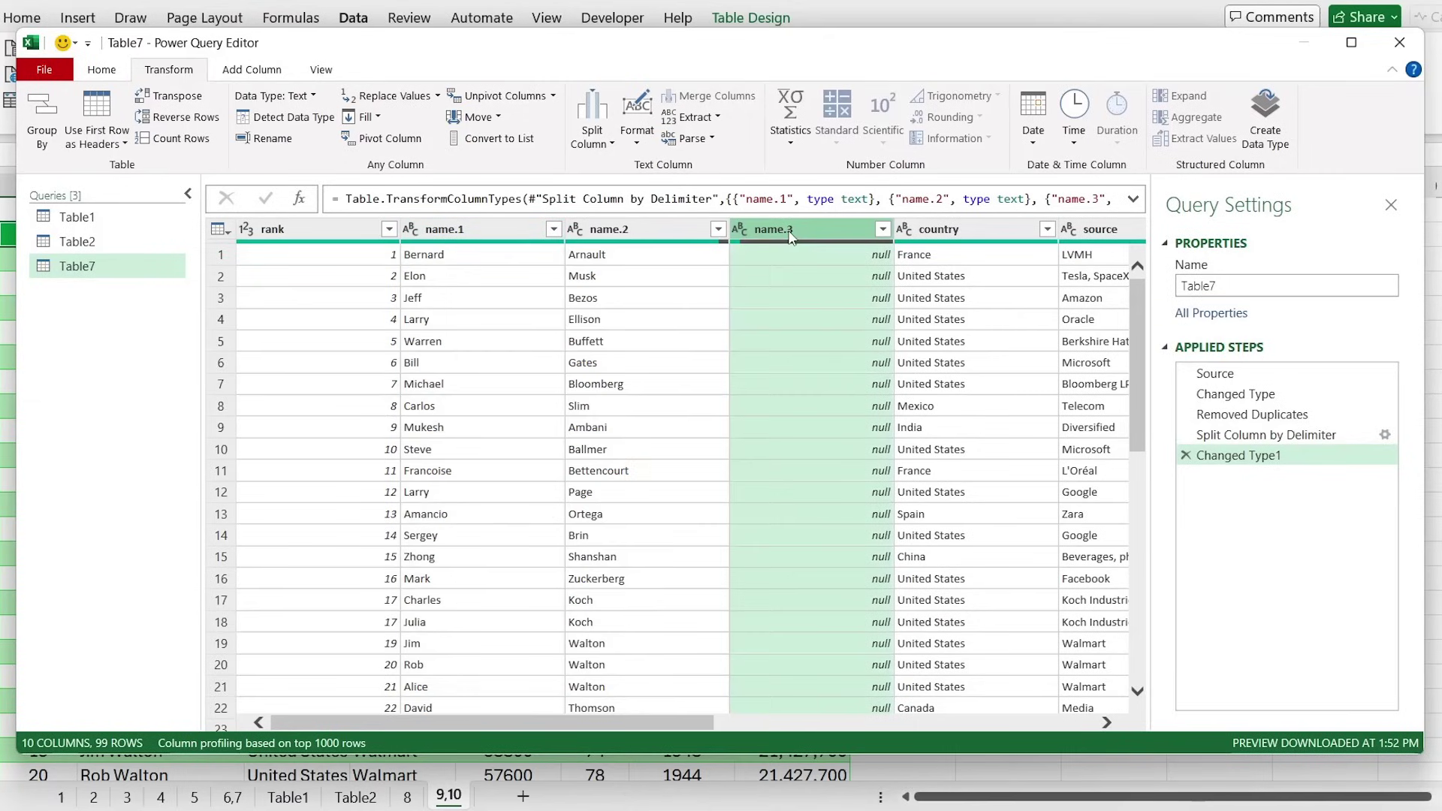
pyautogui.rightClick(795, 234)
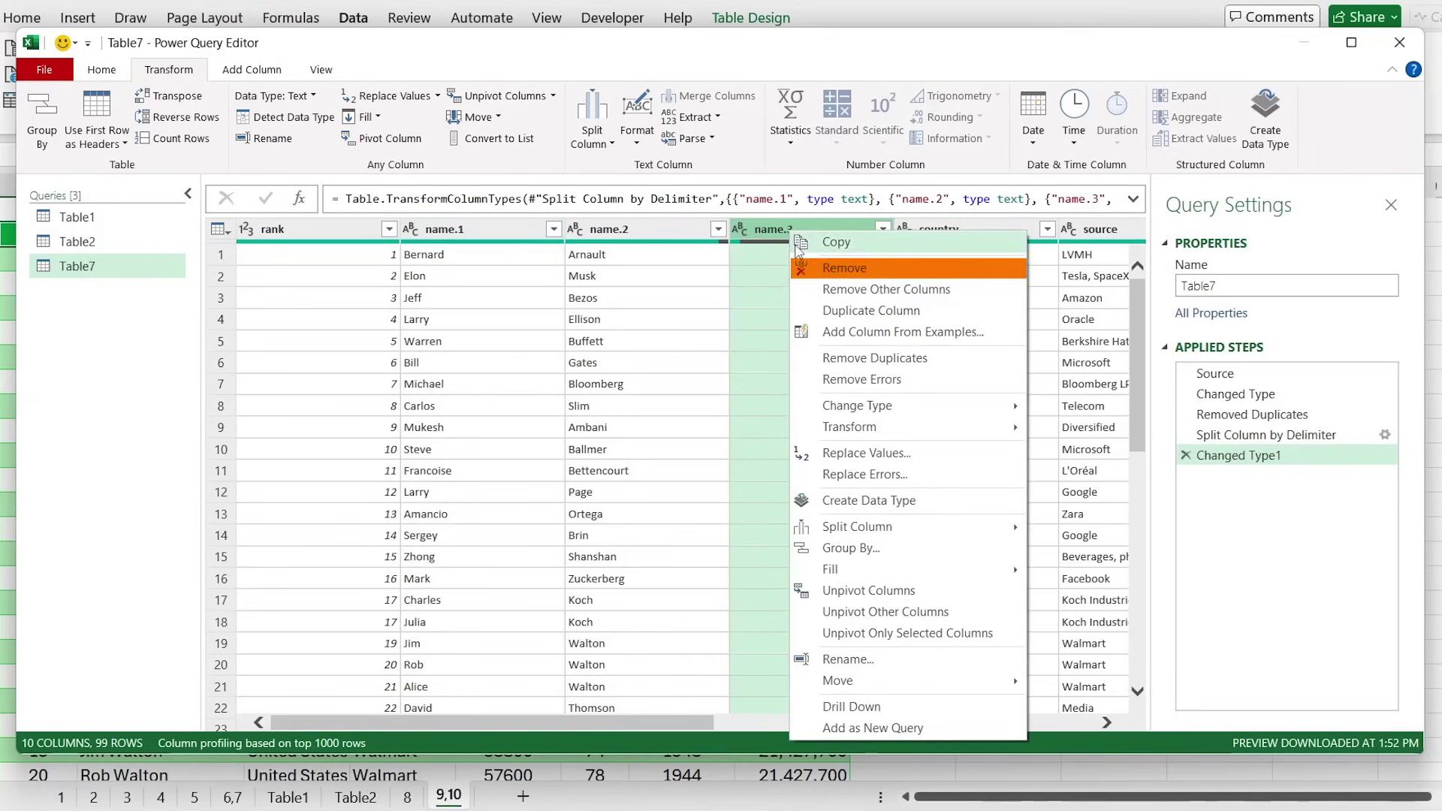
pyautogui.click(833, 268)
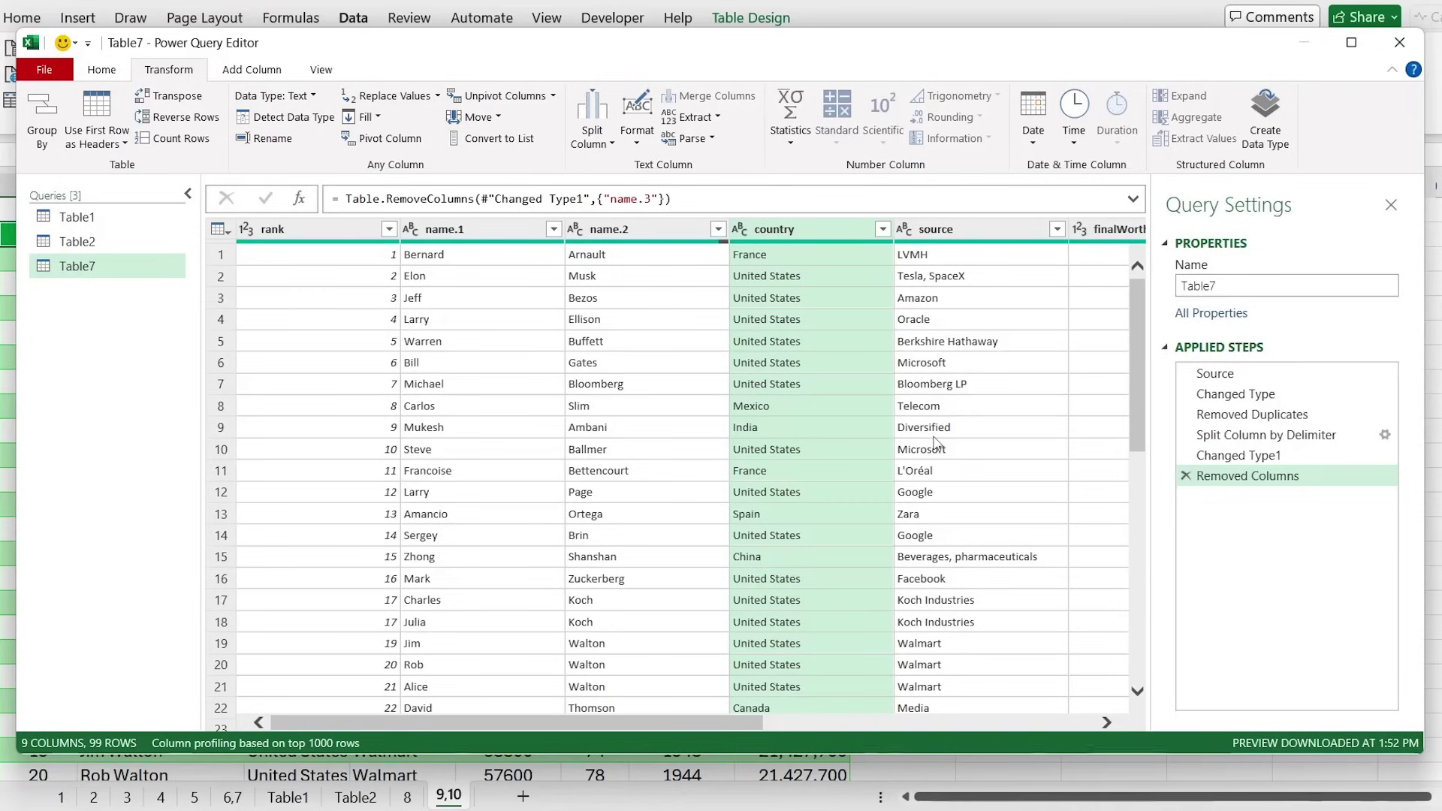
pyautogui.click(102, 70)
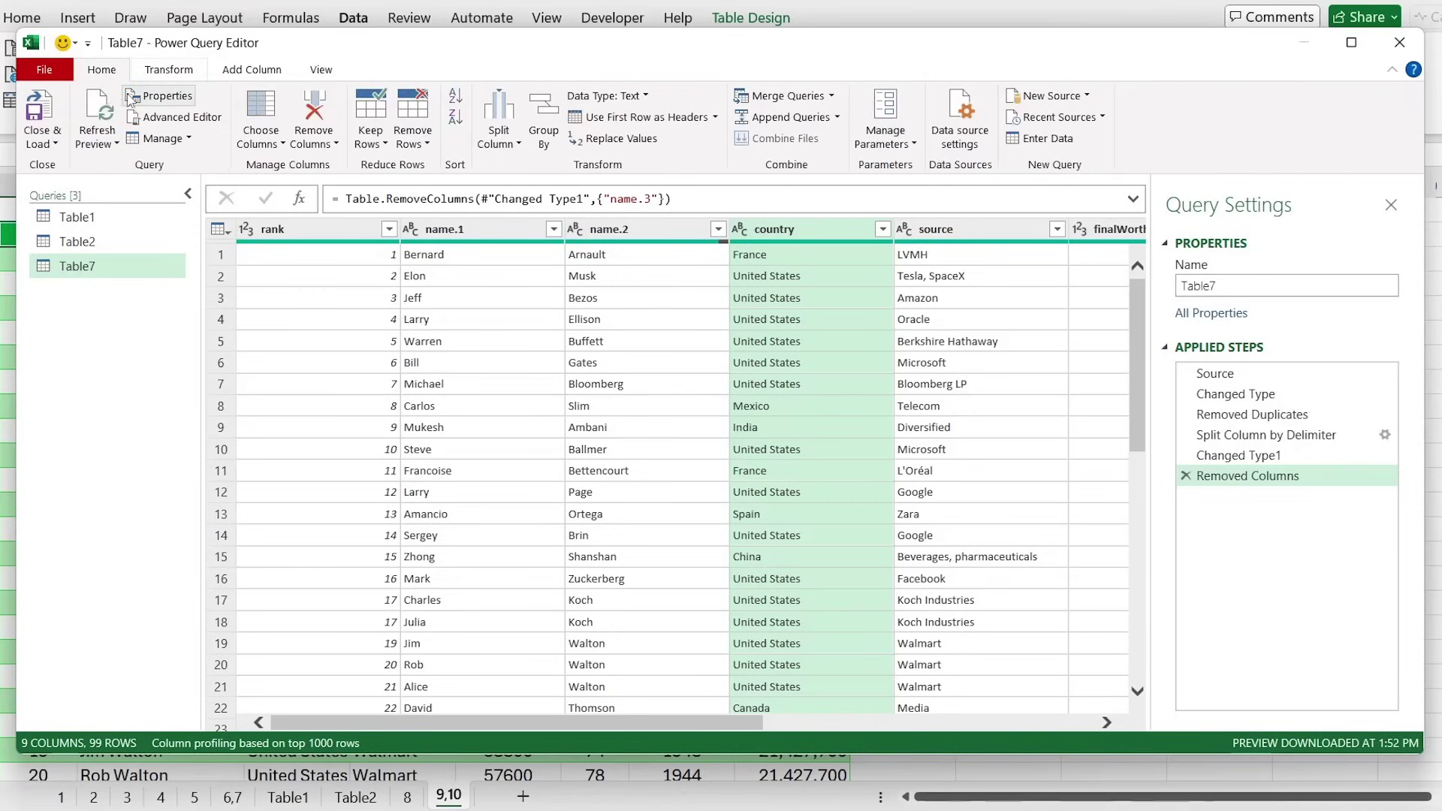
# - Close & Load the query to a new Table7 sheet and check the first name Elon in name.1 and the name.2 column
pyautogui.click(41, 110)
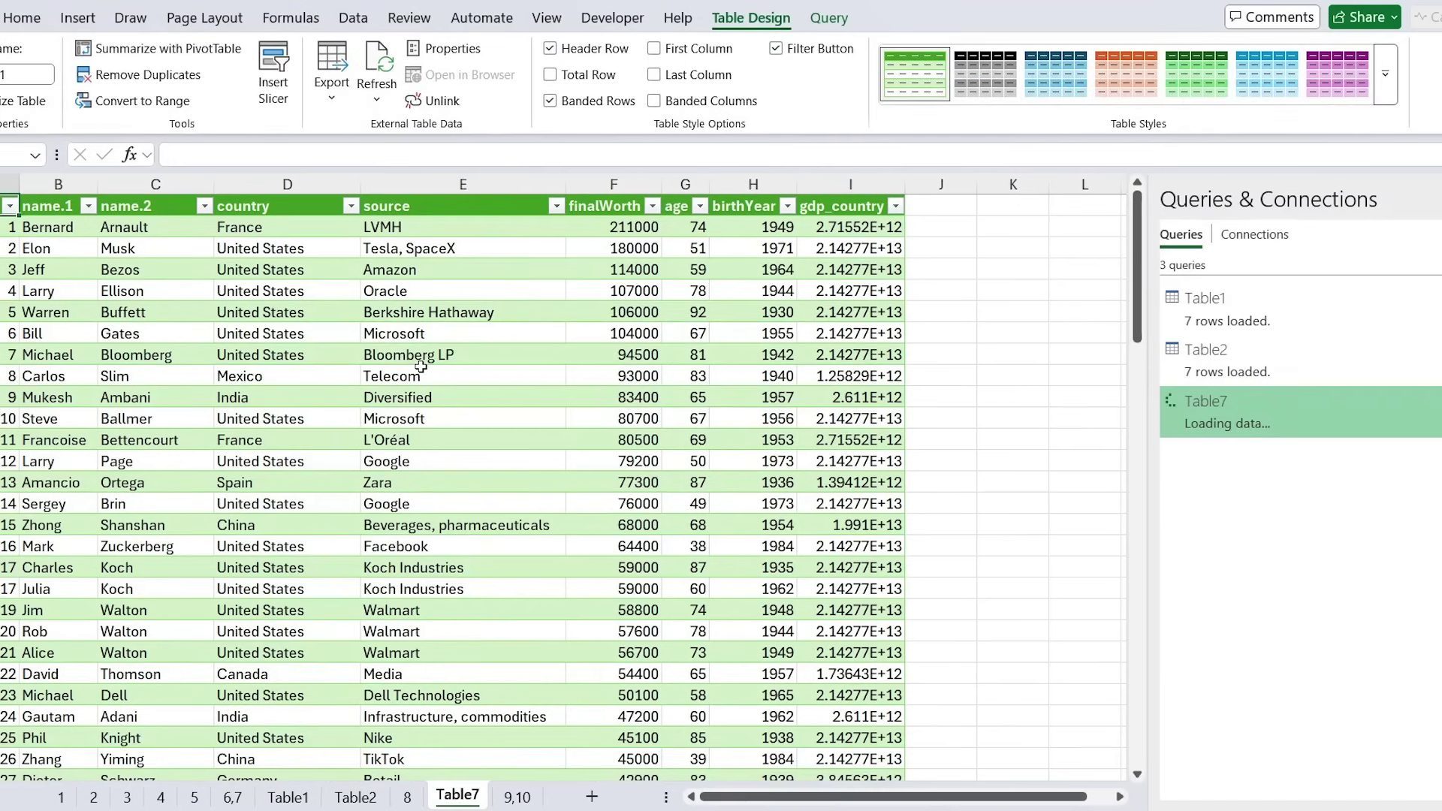
pyautogui.press('Down')
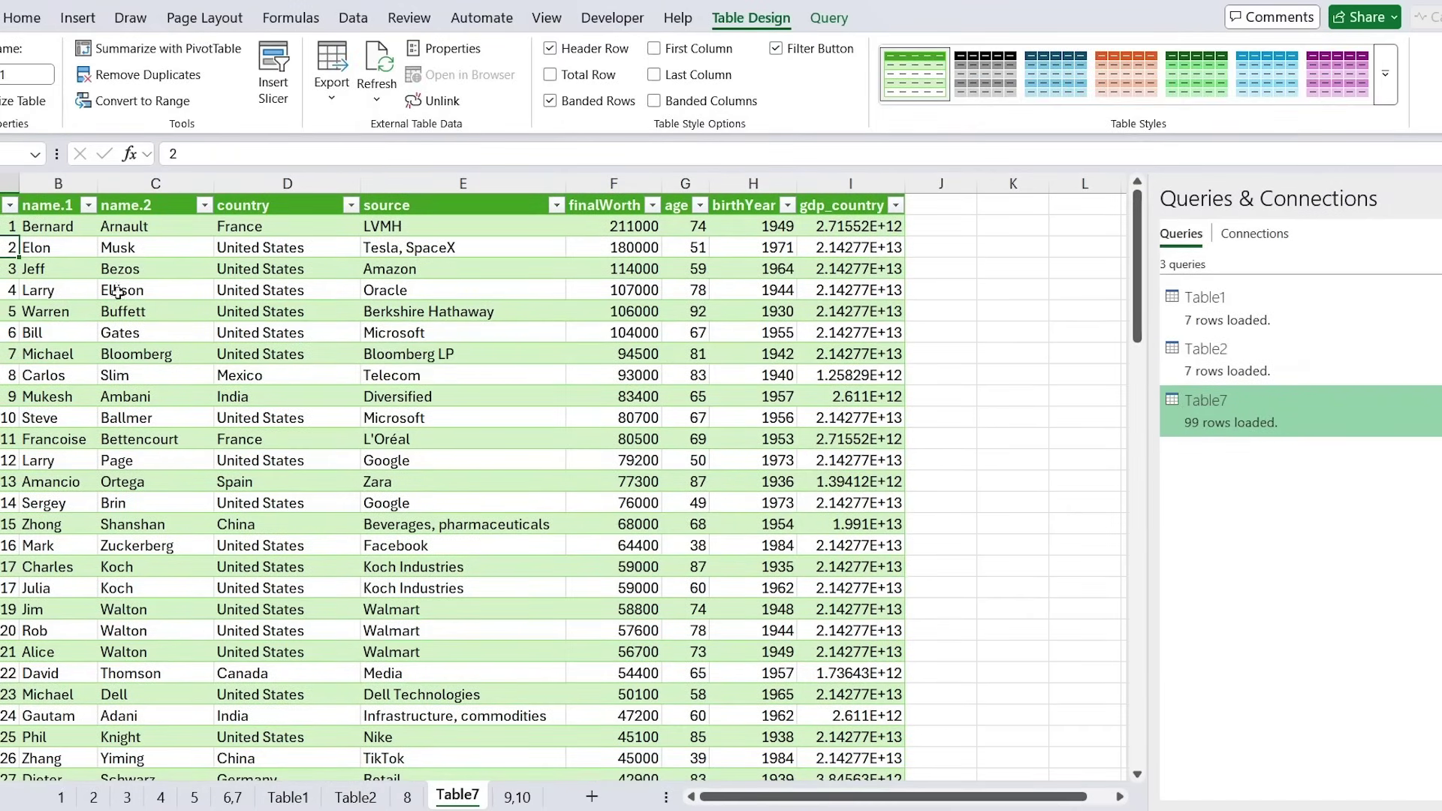
pyautogui.click(23, 258)
pyautogui.click(24, 260)
pyautogui.click(57, 183)
pyautogui.press('Right')
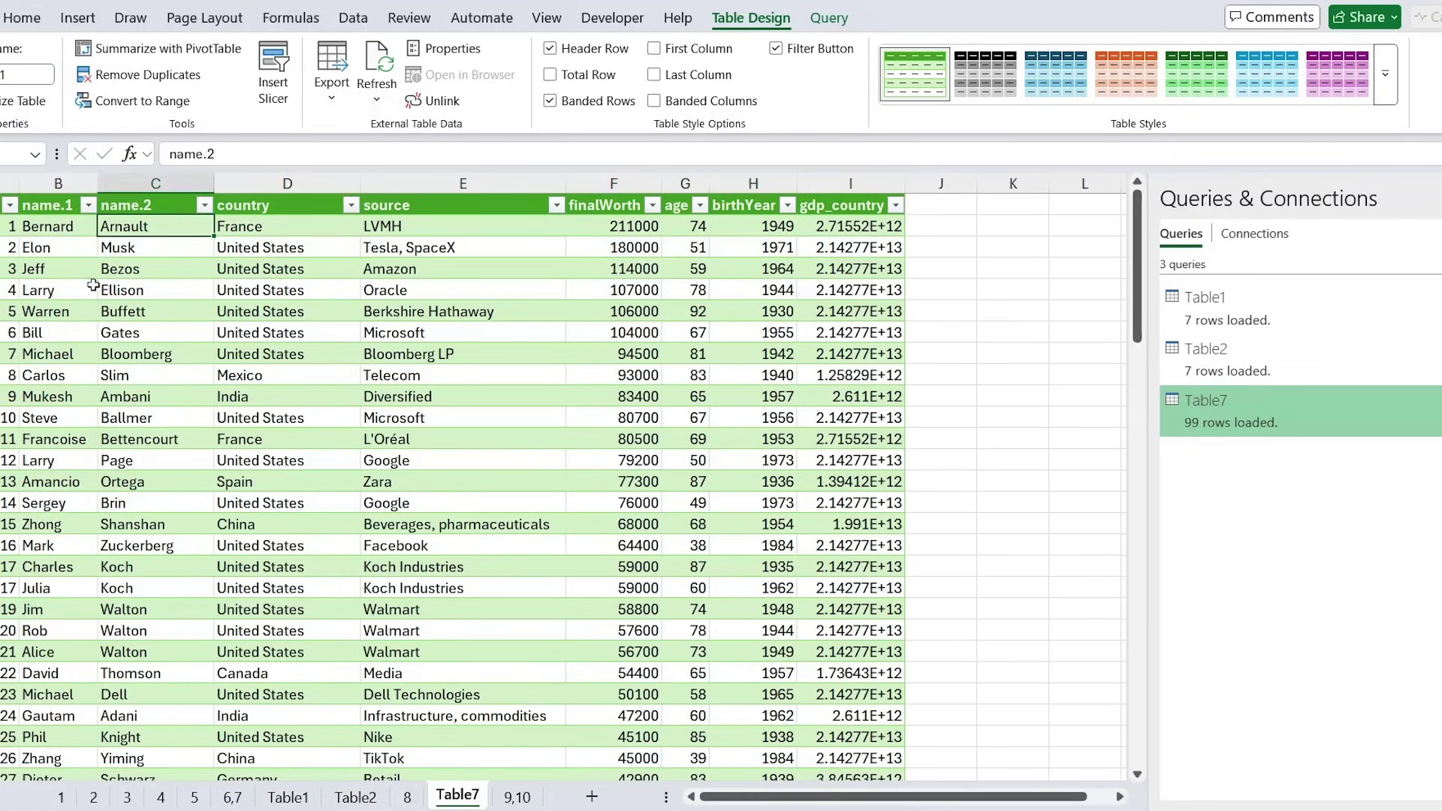